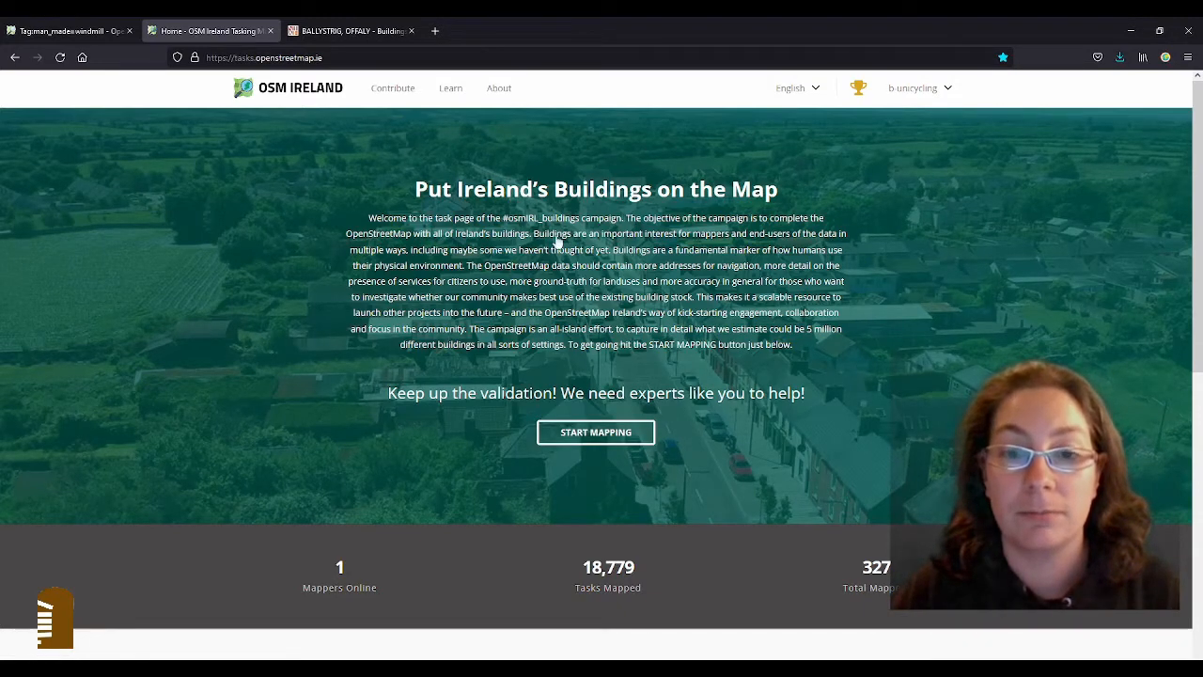
Start mapping from the OSM Ireland home page and open project #50 #Laois_Offaly #osmIRL.
{"action": "left_click", "coordinate": [596, 431]}
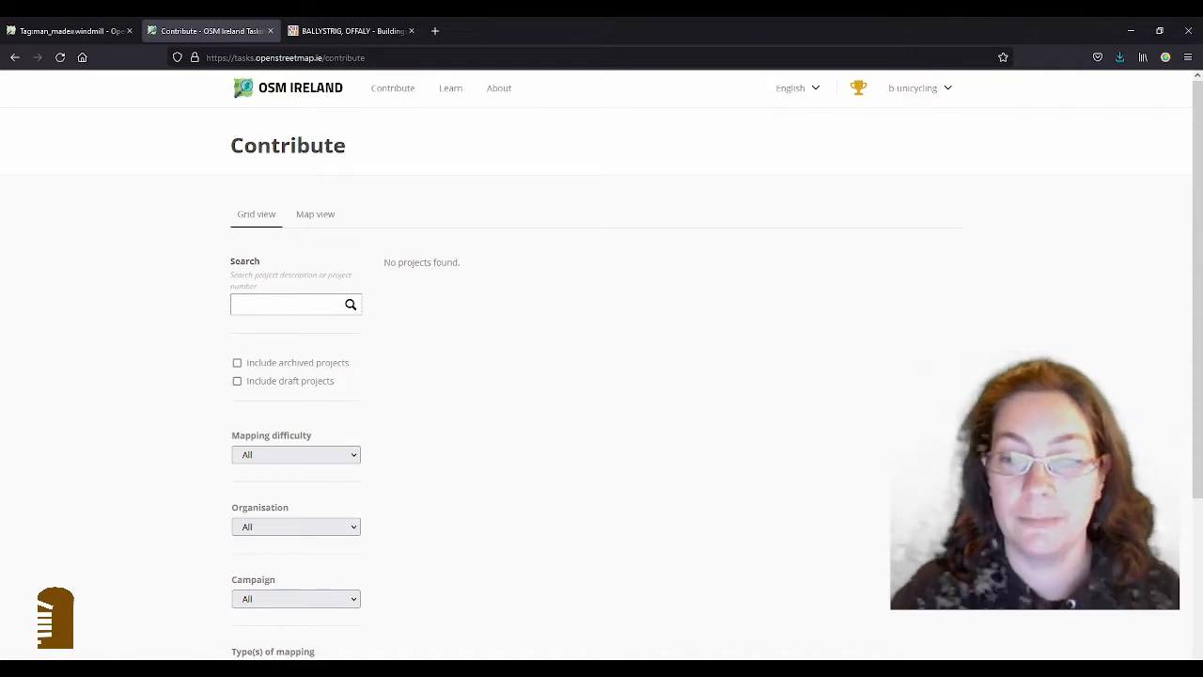
{"action": "scroll", "coordinate": [799, 362], "scroll_direction": "down", "scroll_amount": 1}
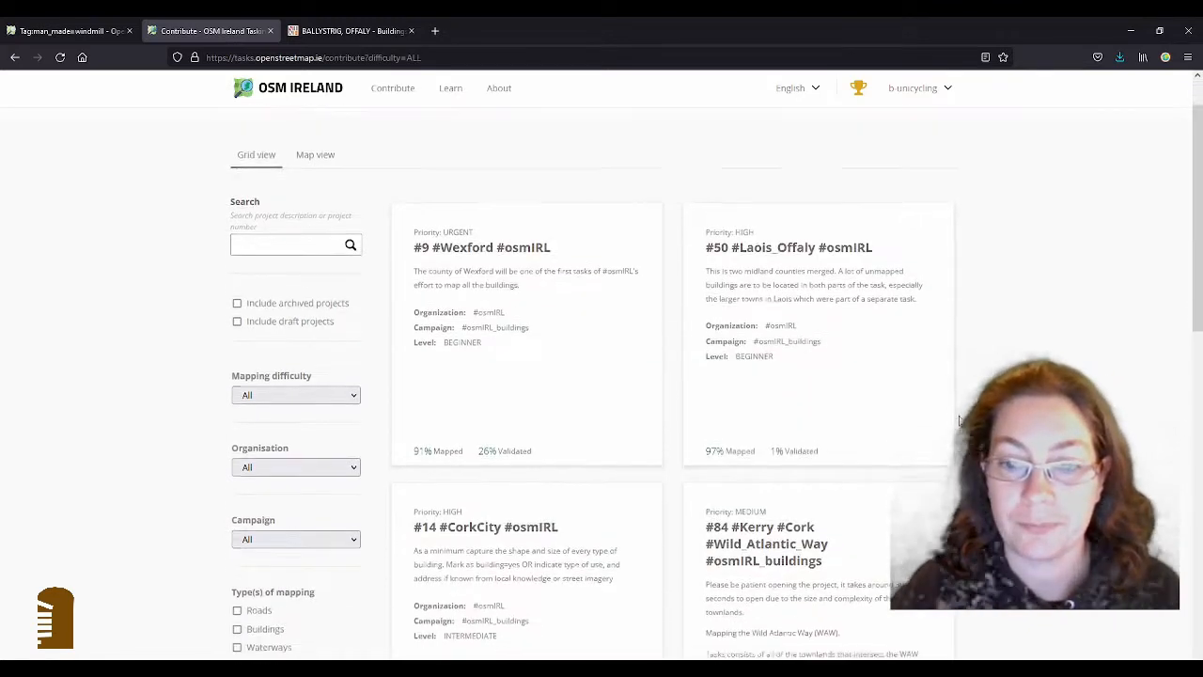
{"action": "left_click", "coordinate": [801, 347]}
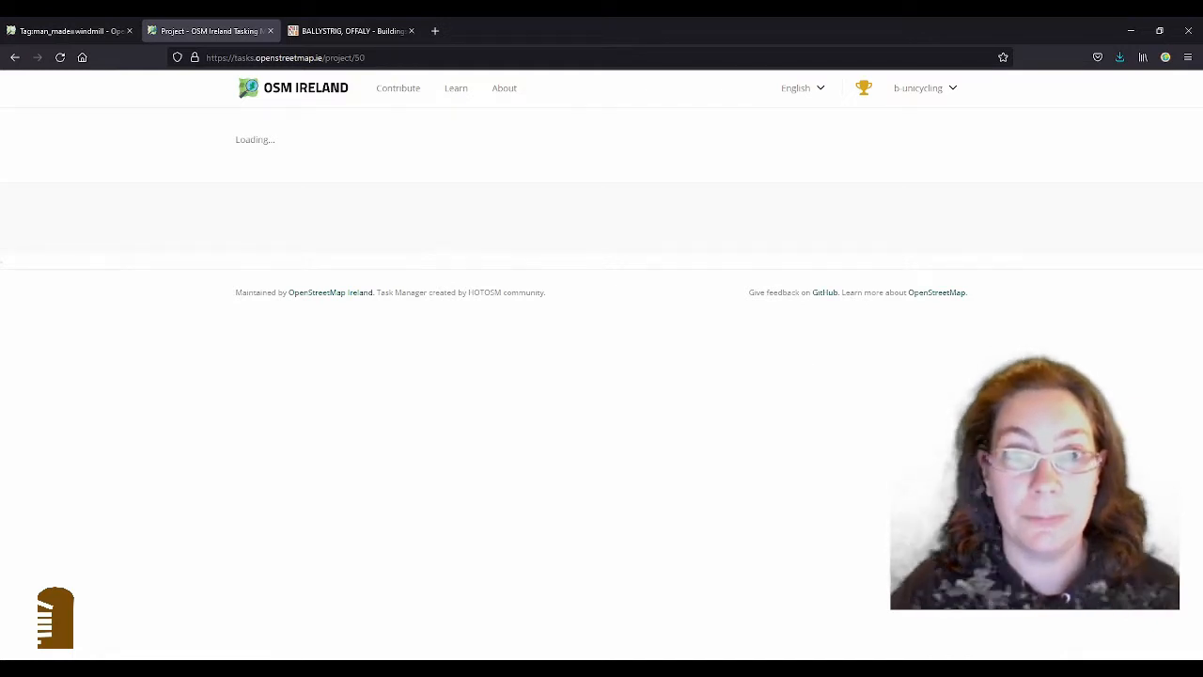
Review the photos, survey data and description of the Ballystrig windmill in the National Inventory of Architectural Heritage record.
{"action": "left_click", "coordinate": [364, 34]}
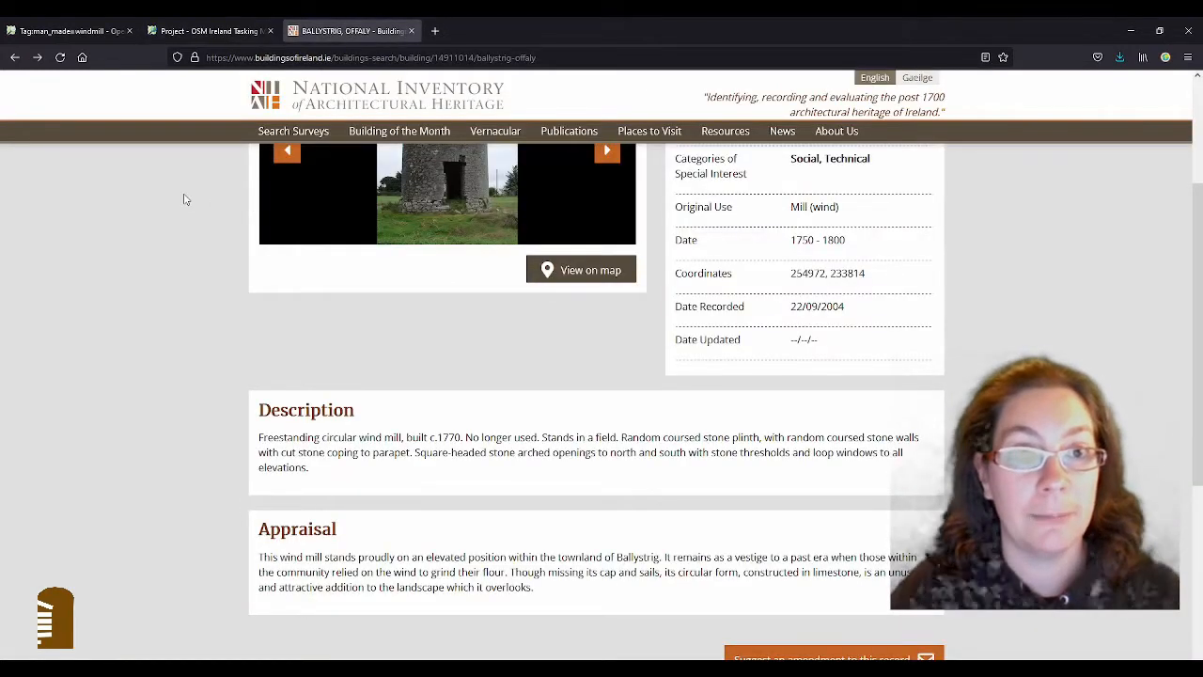
{"action": "scroll", "coordinate": [185, 199], "scroll_direction": "up", "scroll_amount": 1}
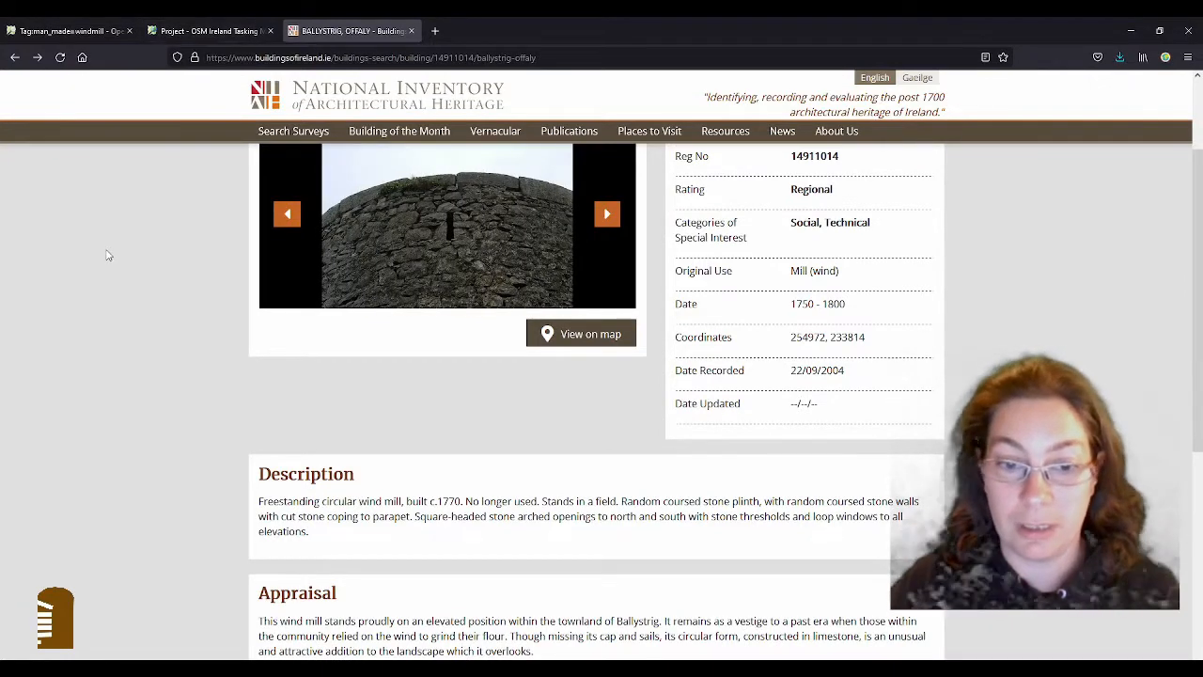
{"action": "scroll", "coordinate": [111, 253], "scroll_direction": "down", "scroll_amount": 1}
{"action": "scroll", "coordinate": [116, 252], "scroll_direction": "up", "scroll_amount": 1}
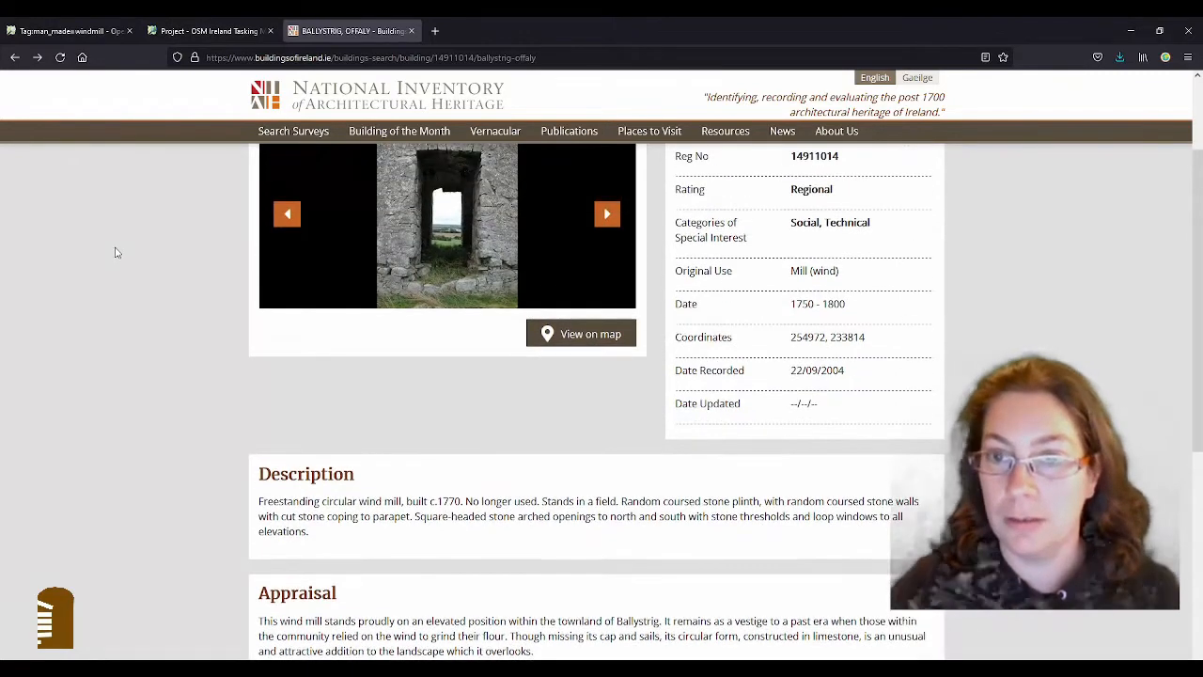
{"action": "scroll", "coordinate": [116, 251], "scroll_direction": "up", "scroll_amount": 1}
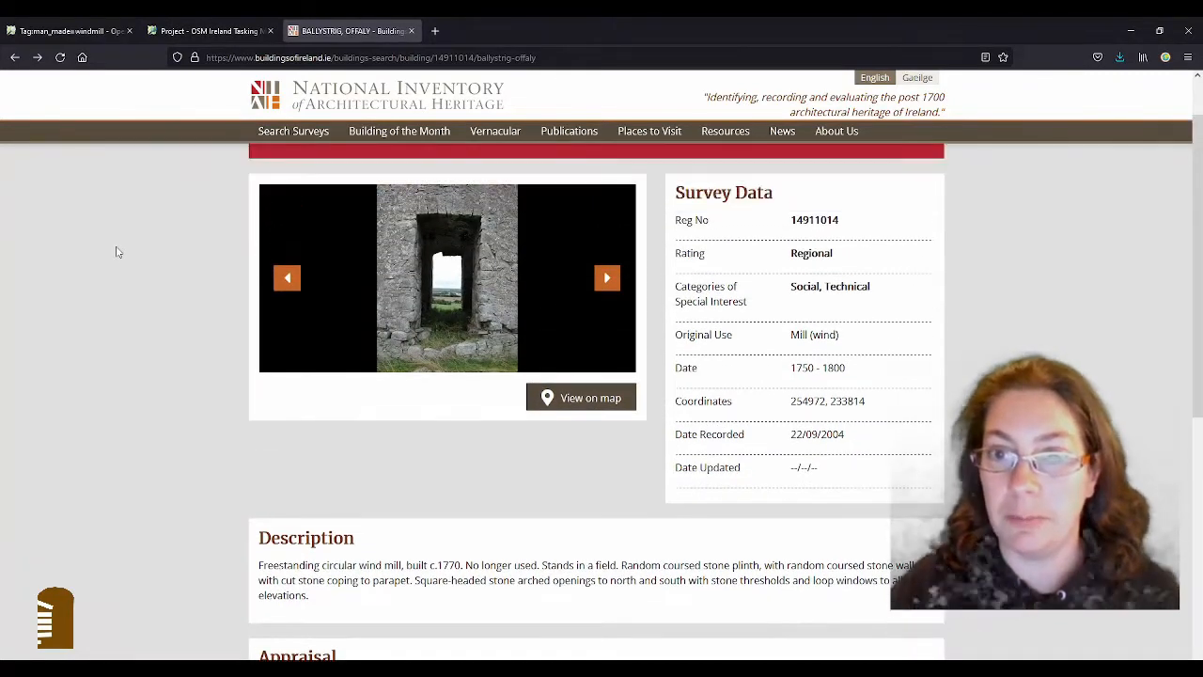
Return to project 50, select the mapped square directly west of the two stacked ready squares near Ballystrig, and un-mark it.
{"action": "left_click", "coordinate": [187, 33]}
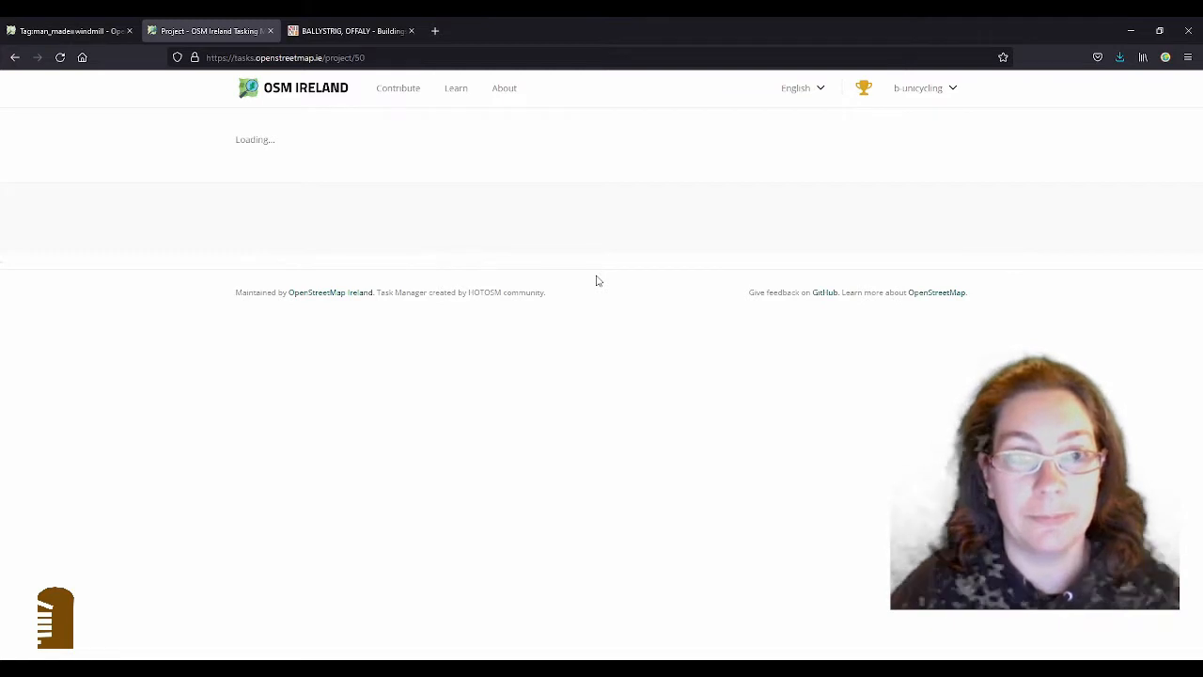
{"action": "scroll", "coordinate": [775, 531], "scroll_direction": "up", "scroll_amount": 2}
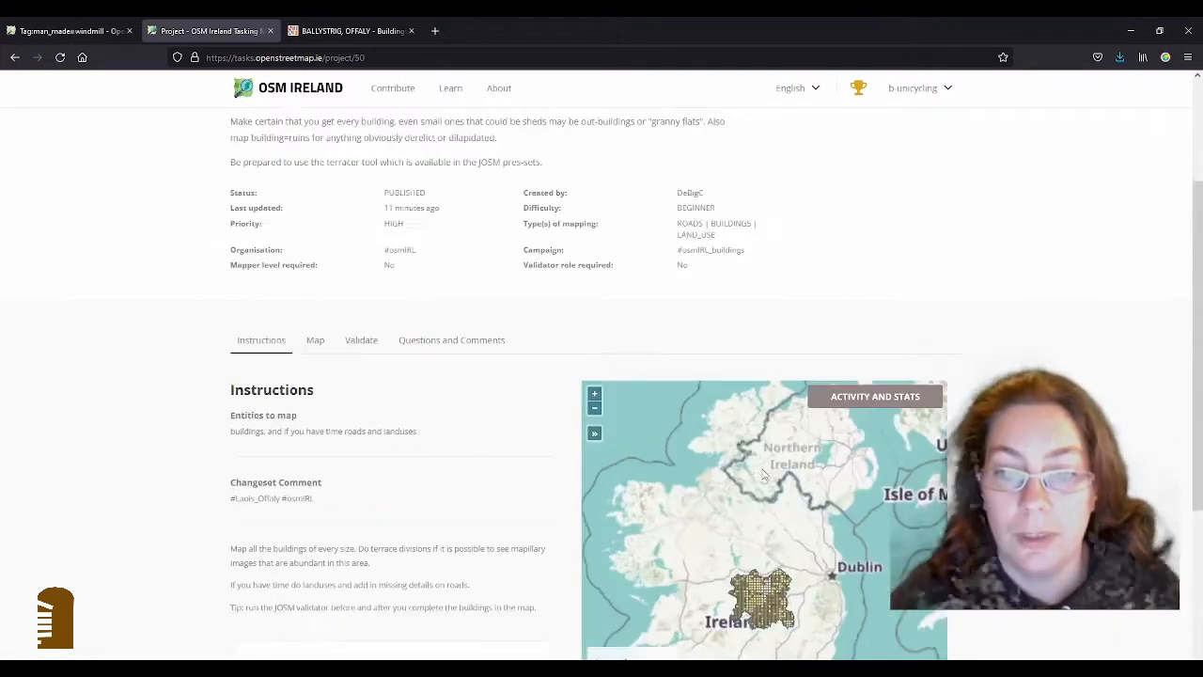
{"action": "scroll", "coordinate": [774, 531], "scroll_direction": "down", "scroll_amount": 3}
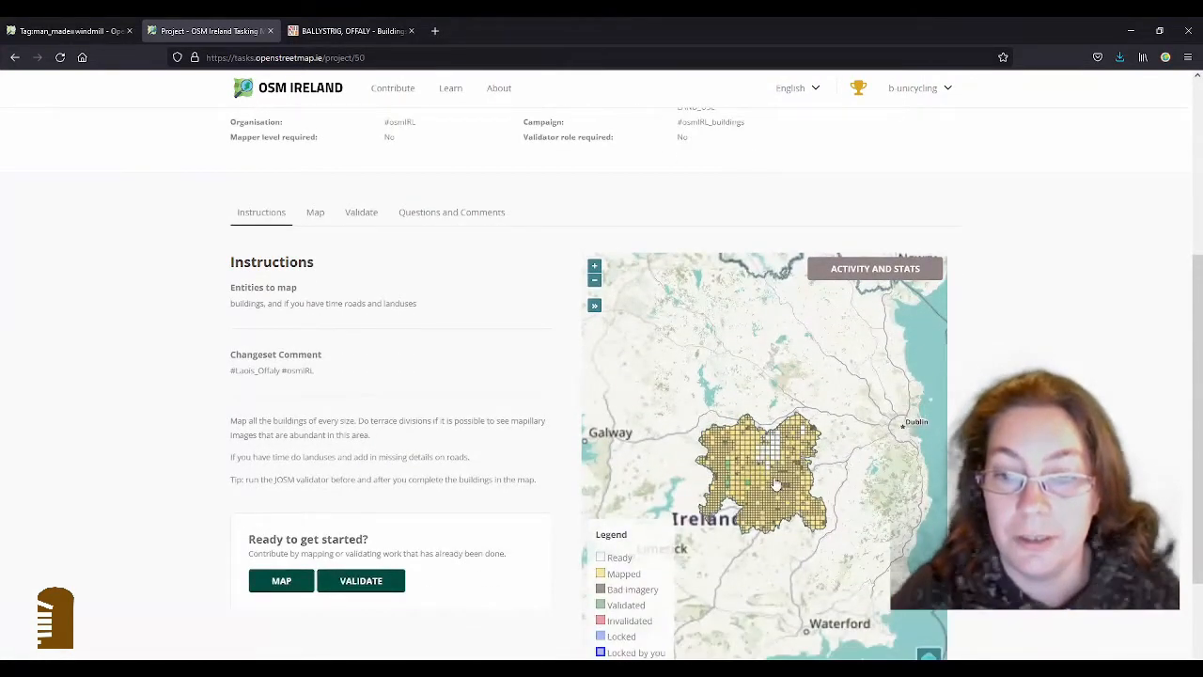
{"action": "scroll", "coordinate": [777, 482], "scroll_direction": "up", "scroll_amount": 3}
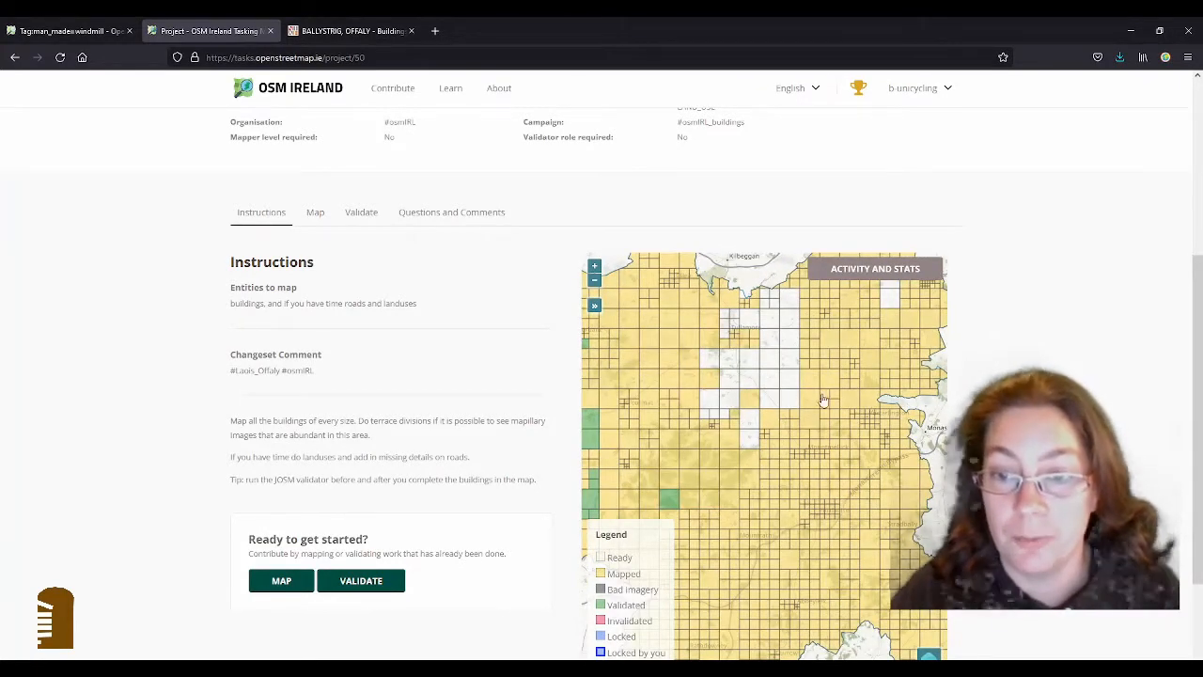
{"action": "left_click_drag", "start_coordinate": [860, 376], "coordinate": [750, 470]}
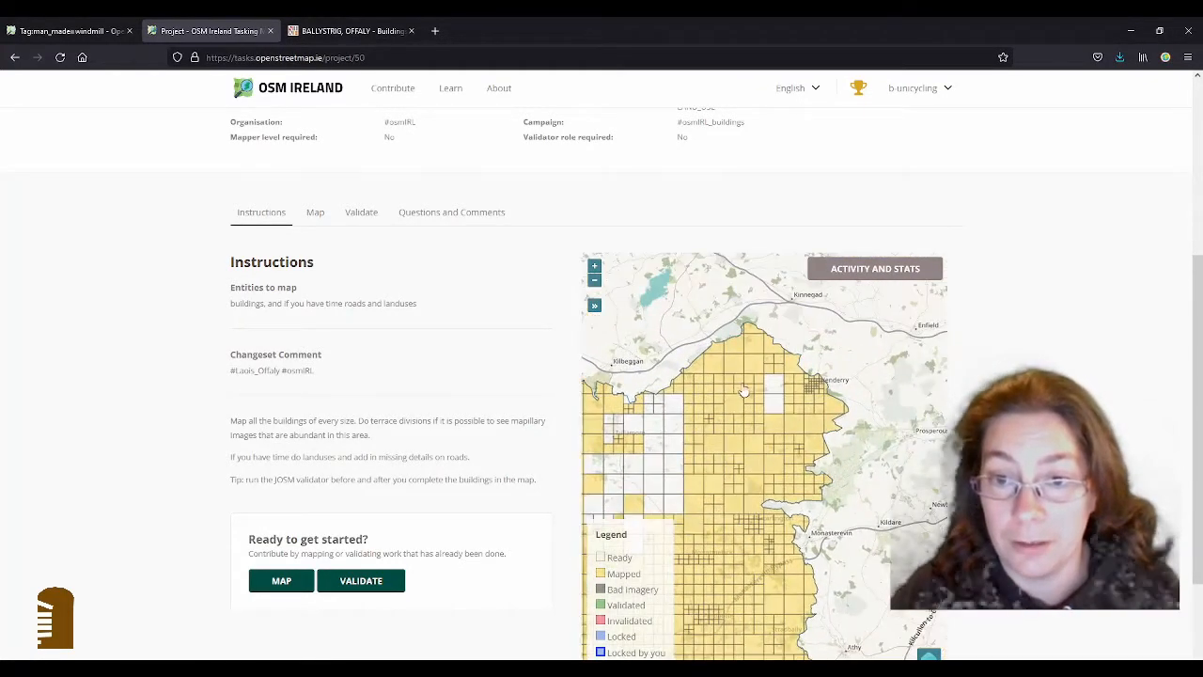
{"action": "scroll", "coordinate": [773, 405], "scroll_direction": "up", "scroll_amount": 4}
{"action": "scroll", "coordinate": [762, 358], "scroll_direction": "up", "scroll_amount": 2}
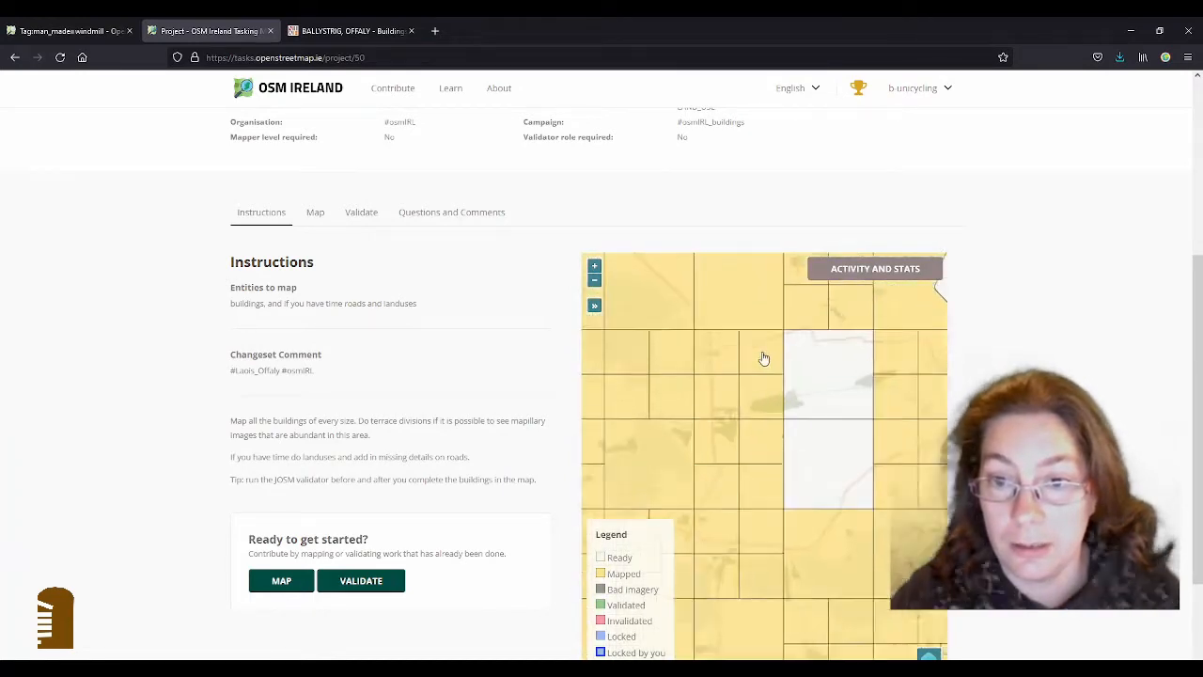
{"action": "left_click", "coordinate": [762, 357]}
{"action": "left_click_drag", "start_coordinate": [780, 377], "coordinate": [791, 453]}
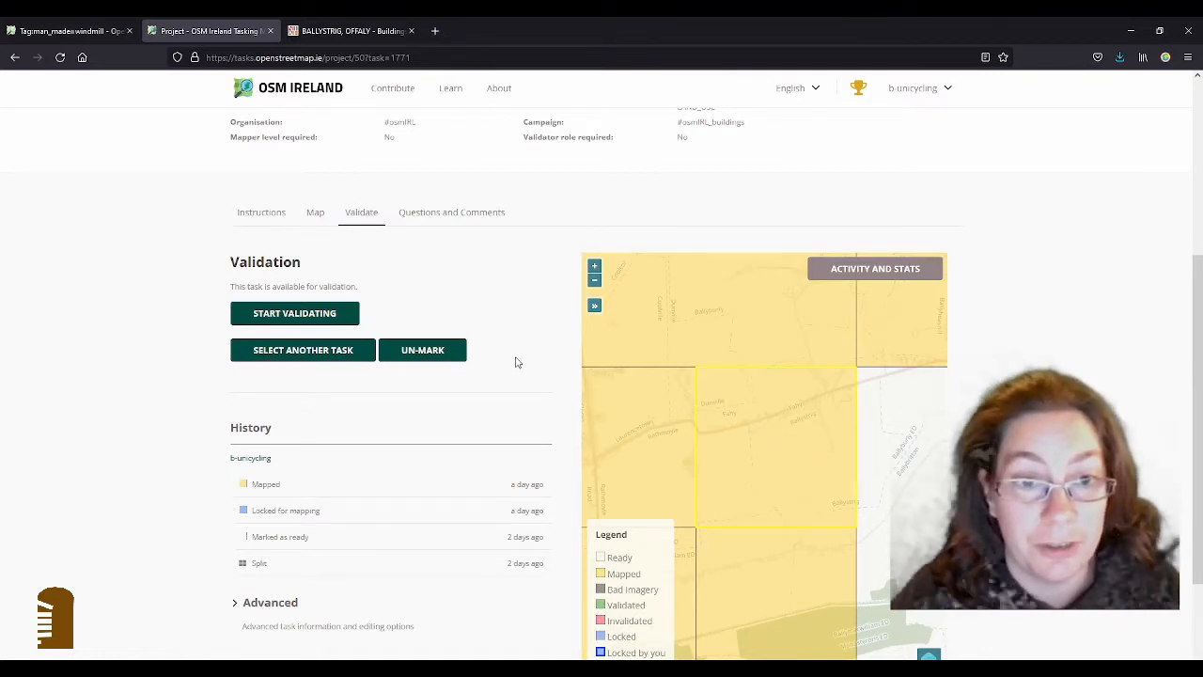
{"action": "left_click", "coordinate": [431, 356]}
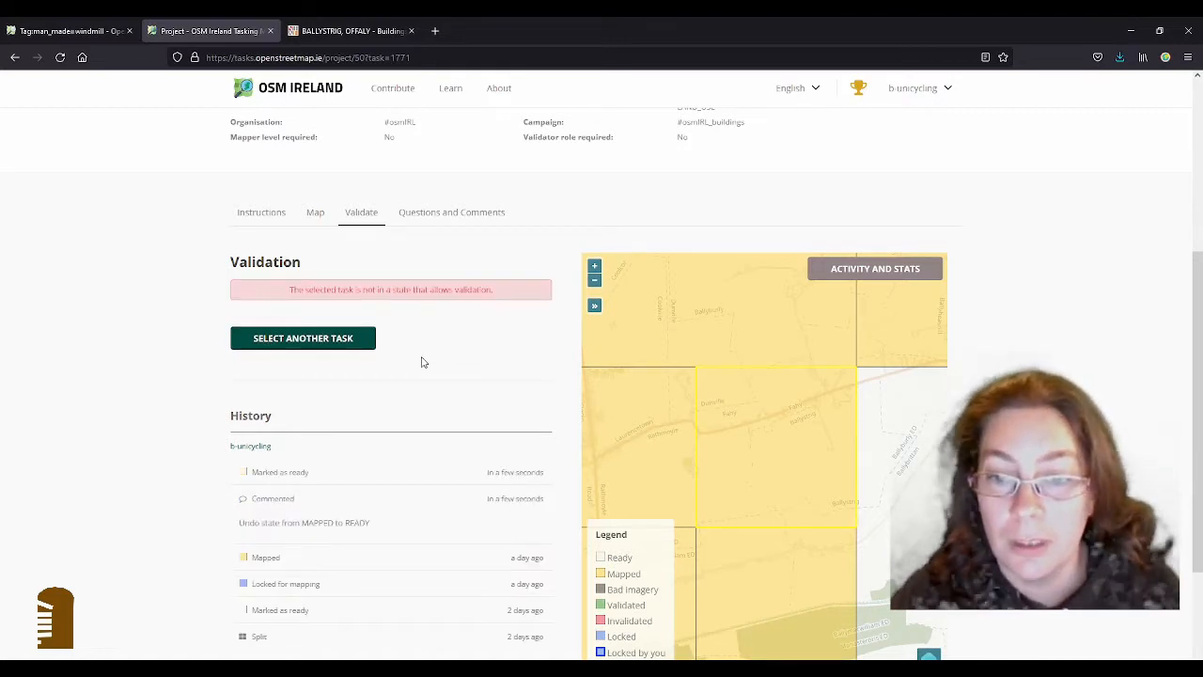
Locate the un-marked Ballystrig square on the project map and lock it for mapping.
{"action": "scroll", "coordinate": [765, 378], "scroll_direction": "down", "scroll_amount": 5}
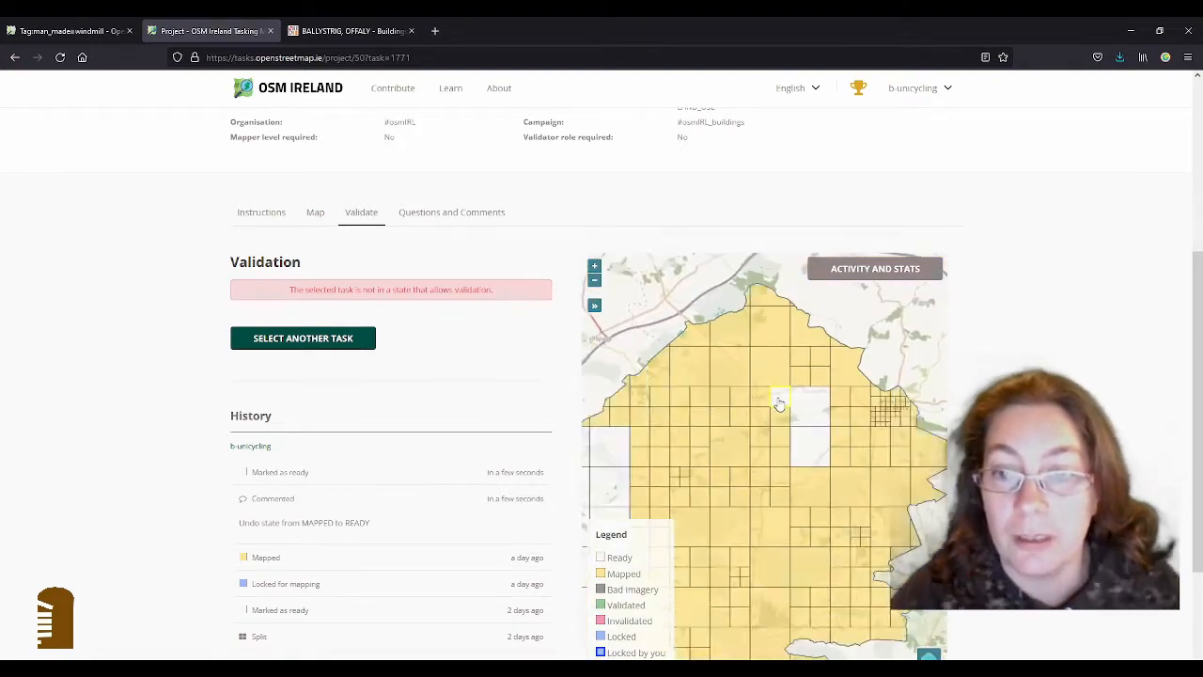
{"action": "scroll", "coordinate": [779, 402], "scroll_direction": "up", "scroll_amount": 3}
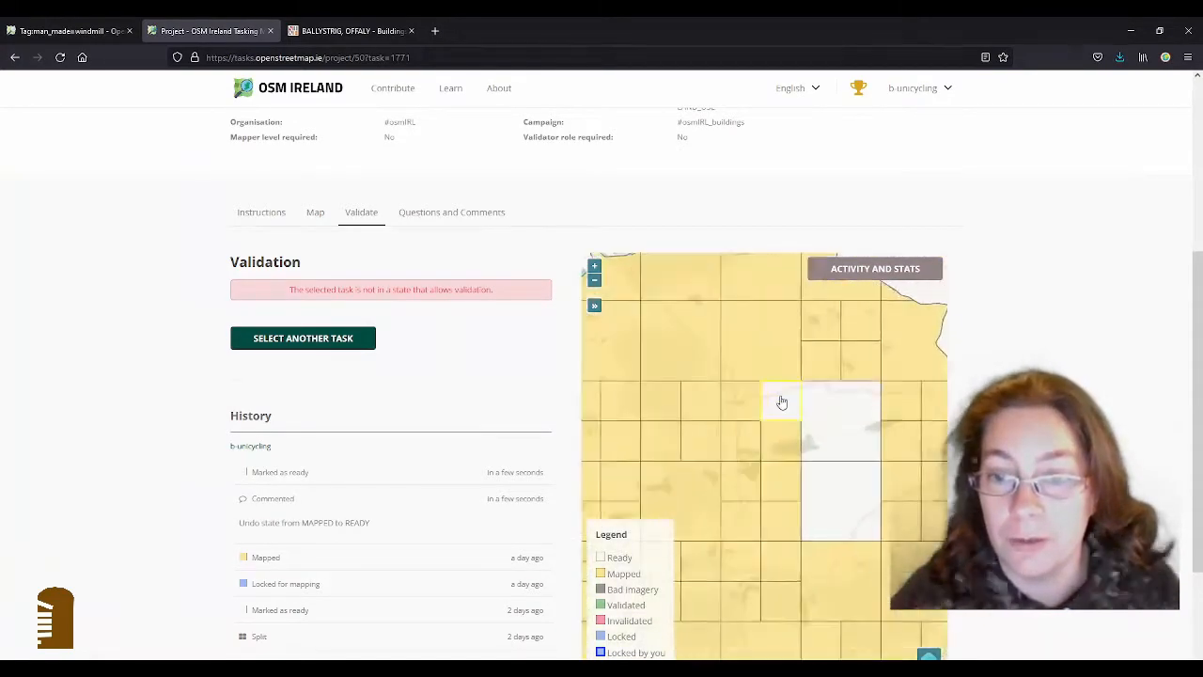
{"action": "scroll", "coordinate": [782, 403], "scroll_direction": "down", "scroll_amount": 2}
{"action": "scroll", "coordinate": [783, 403], "scroll_direction": "up", "scroll_amount": 3}
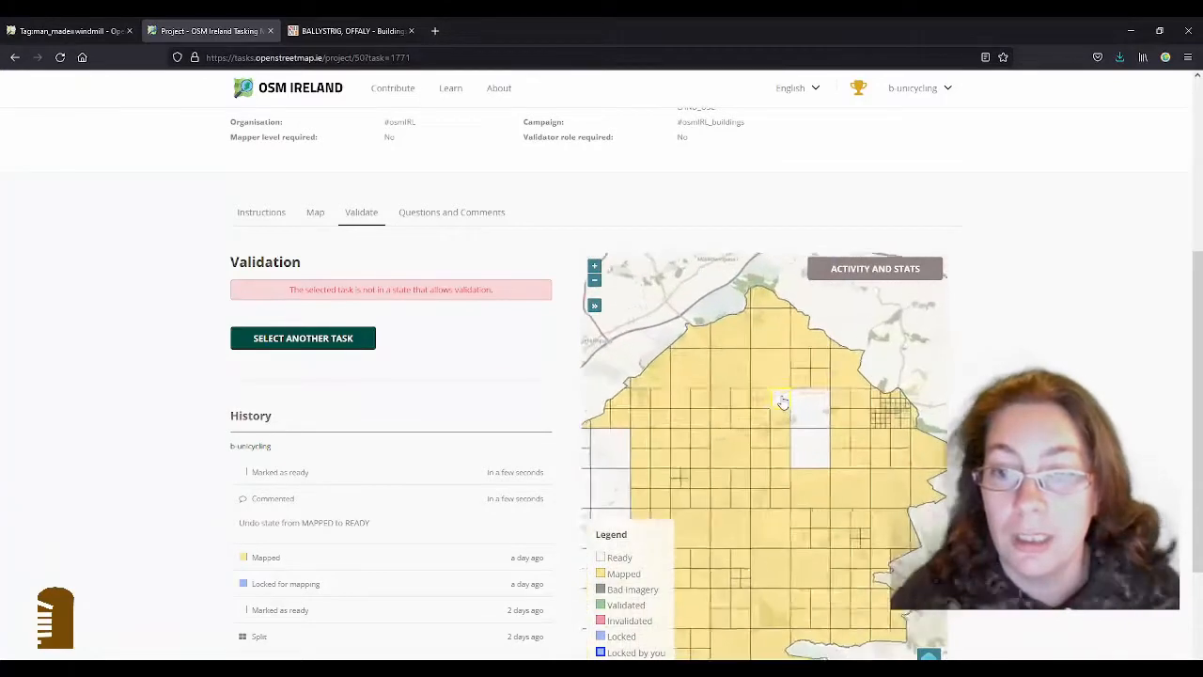
{"action": "scroll", "coordinate": [783, 402], "scroll_direction": "up", "scroll_amount": 4}
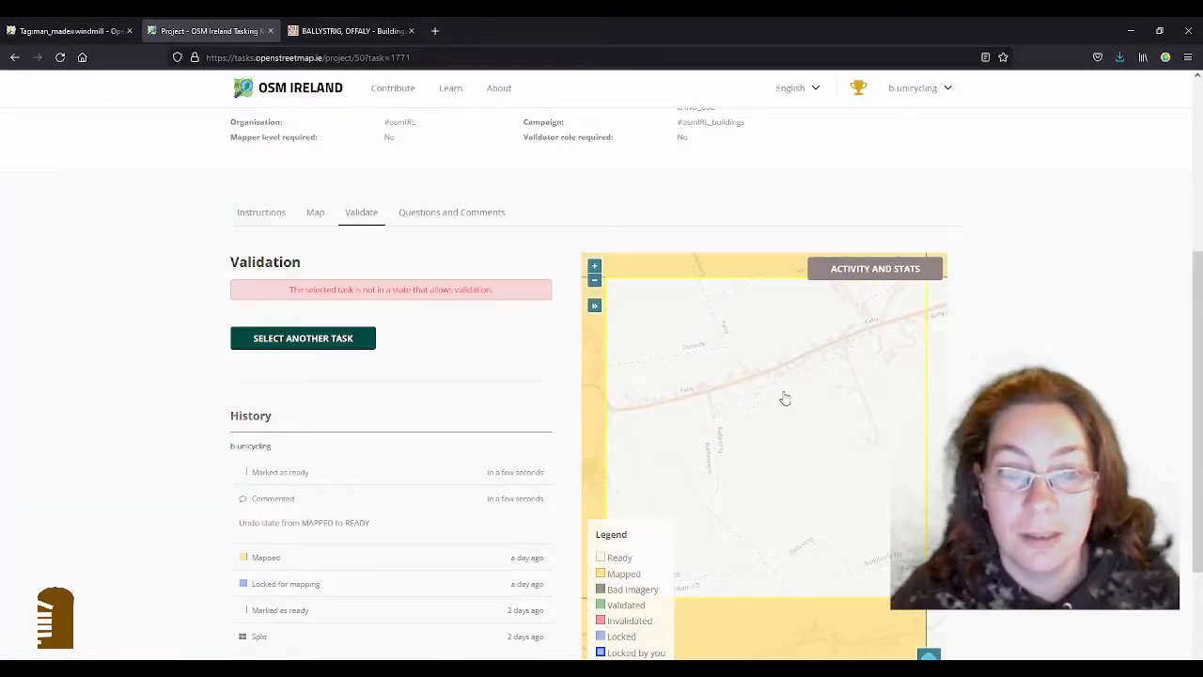
{"action": "scroll", "coordinate": [785, 397], "scroll_direction": "down", "scroll_amount": 2}
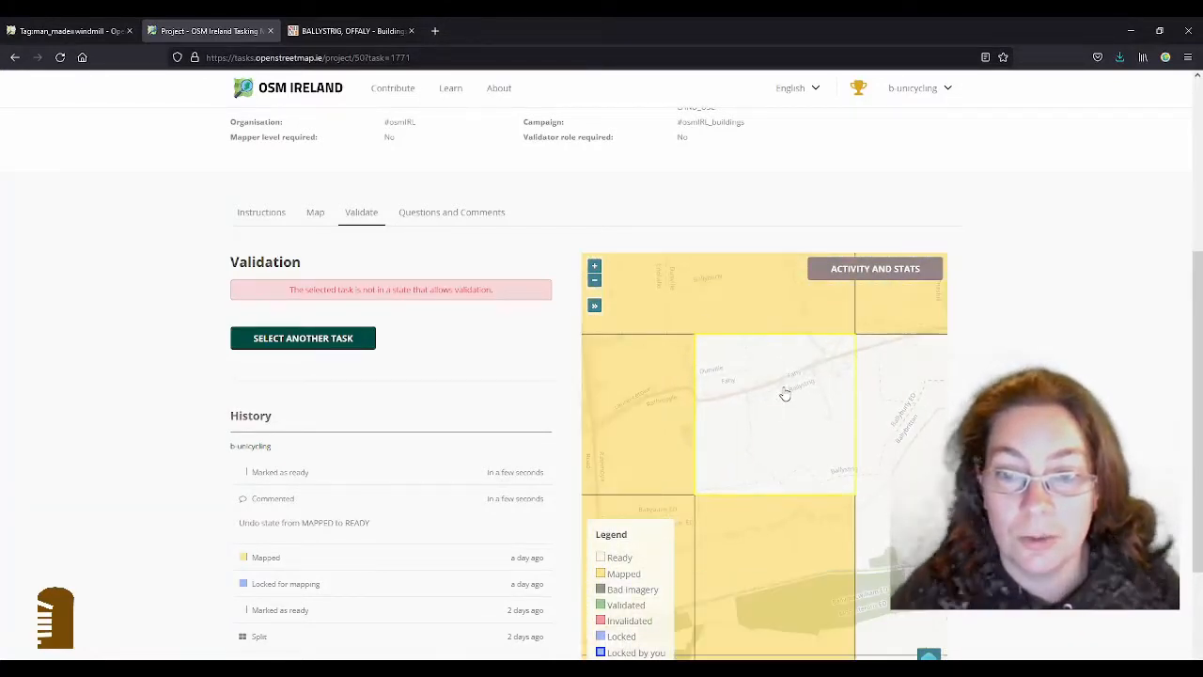
{"action": "left_click", "coordinate": [323, 216]}
{"action": "left_click", "coordinate": [301, 317]}
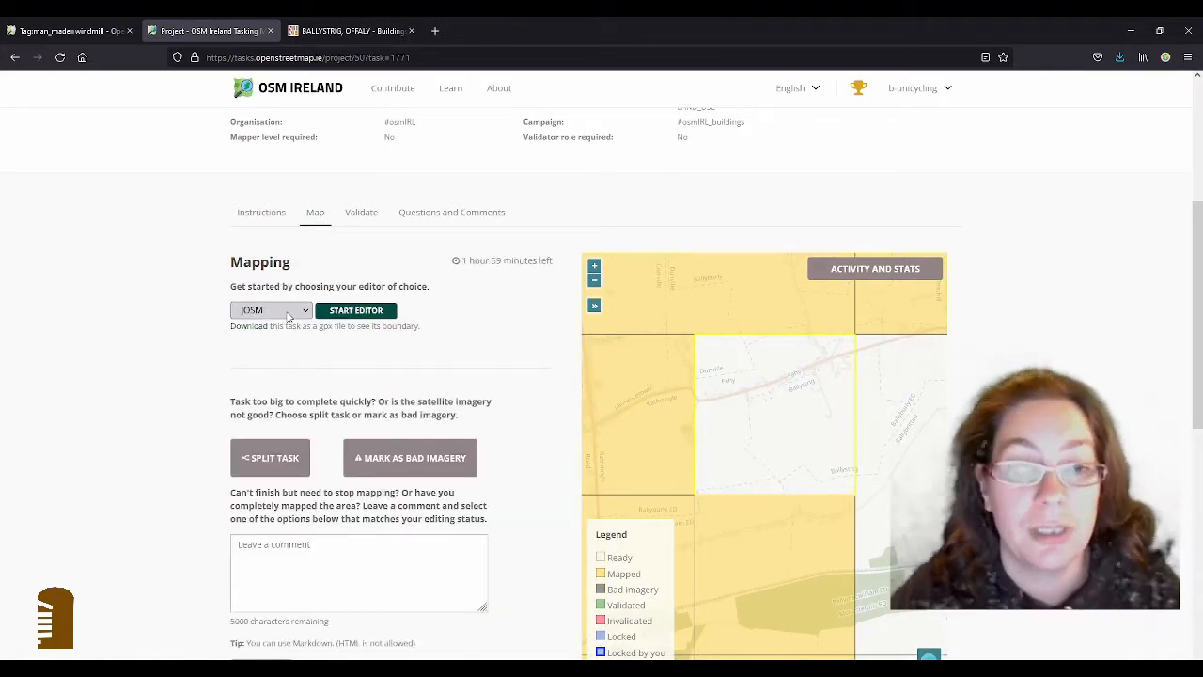
Choose iD Editor as the editor and start editing the locked task.
{"action": "left_click", "coordinate": [287, 313]}
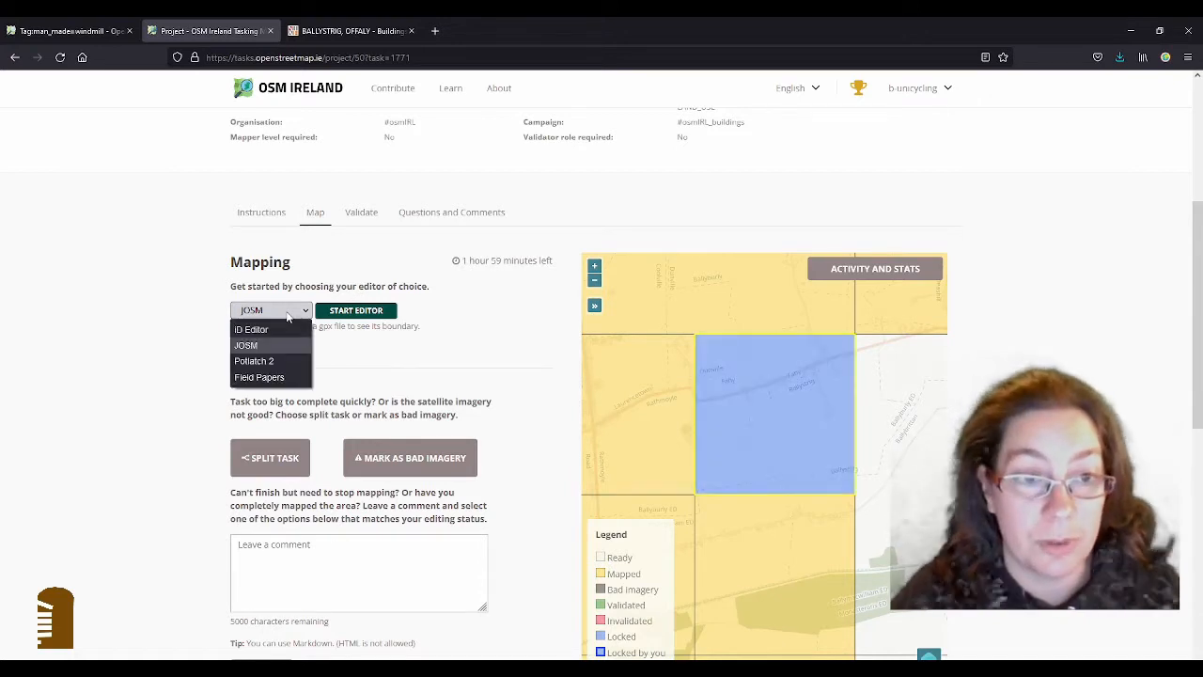
{"action": "left_click", "coordinate": [278, 329]}
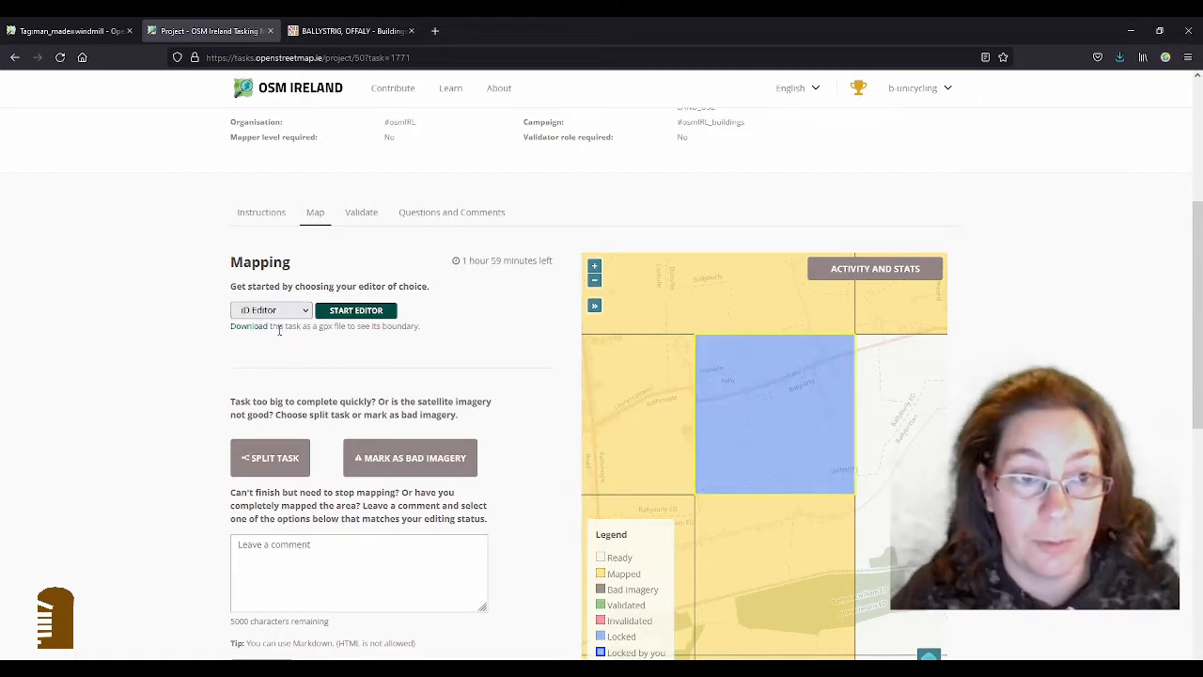
{"action": "left_click", "coordinate": [357, 315]}
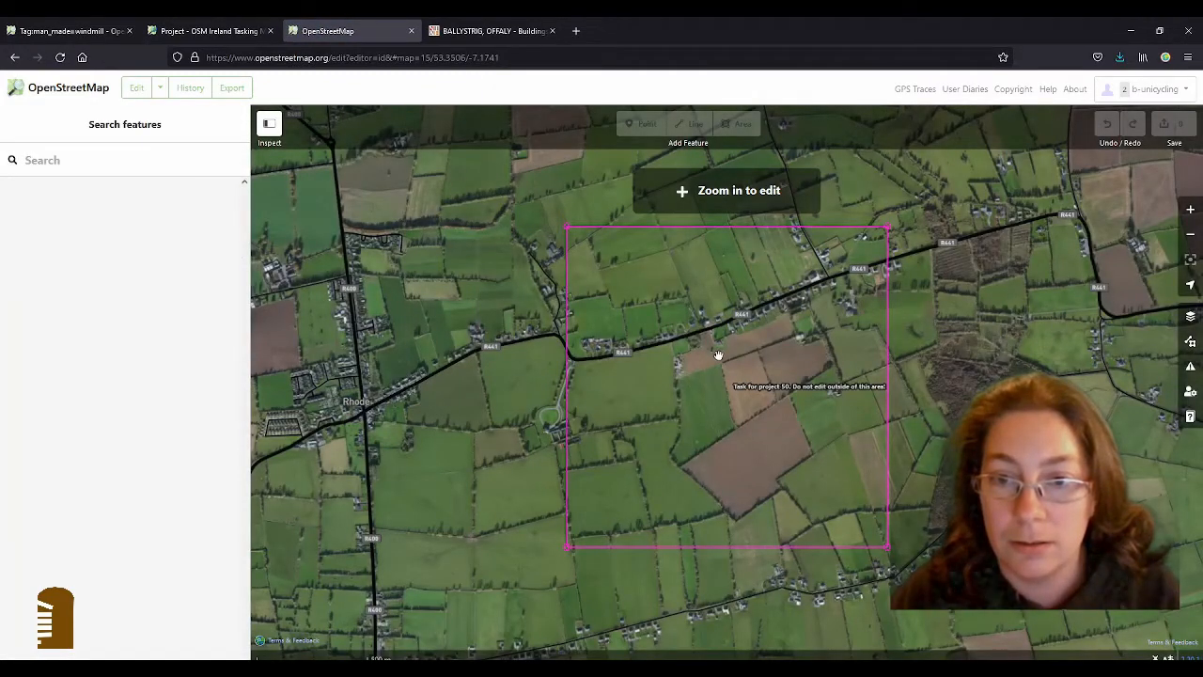
Examine the round tower and its shadow in the field south of the R441 on the aerial imagery.
{"action": "scroll", "coordinate": [719, 354], "scroll_direction": "up", "scroll_amount": 3}
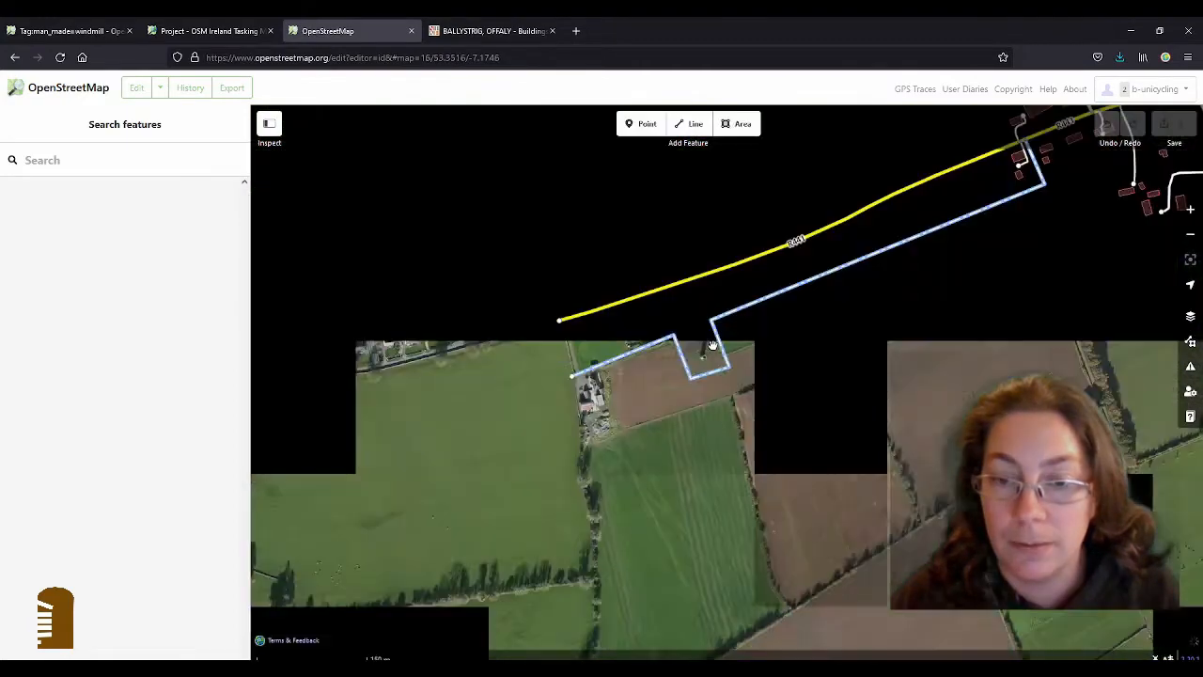
{"action": "scroll", "coordinate": [713, 345], "scroll_direction": "up", "scroll_amount": 3}
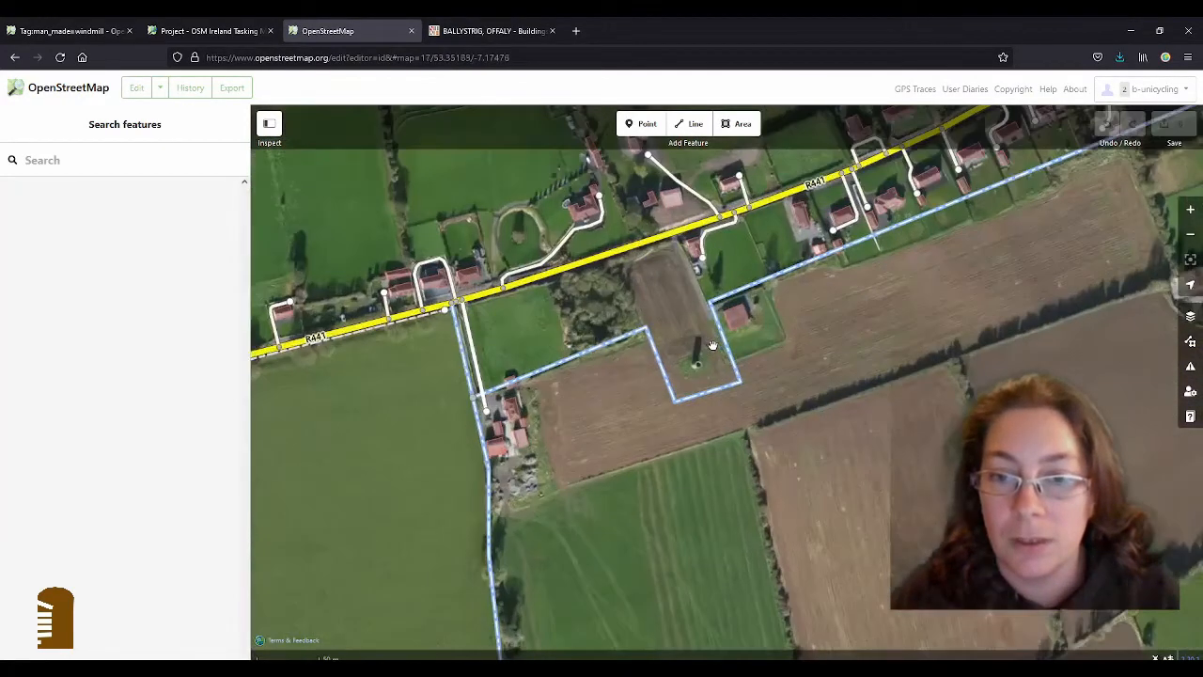
{"action": "scroll", "coordinate": [712, 345], "scroll_direction": "up", "scroll_amount": 3}
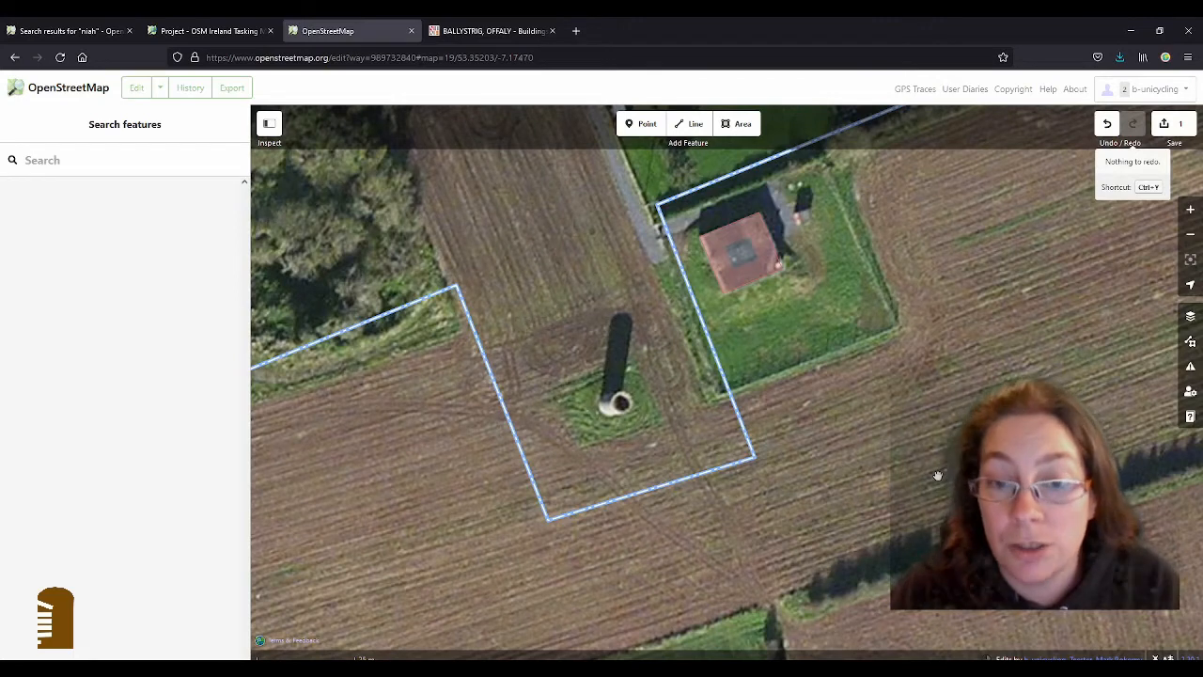
{"action": "scroll", "coordinate": [675, 437], "scroll_direction": "down", "scroll_amount": 2}
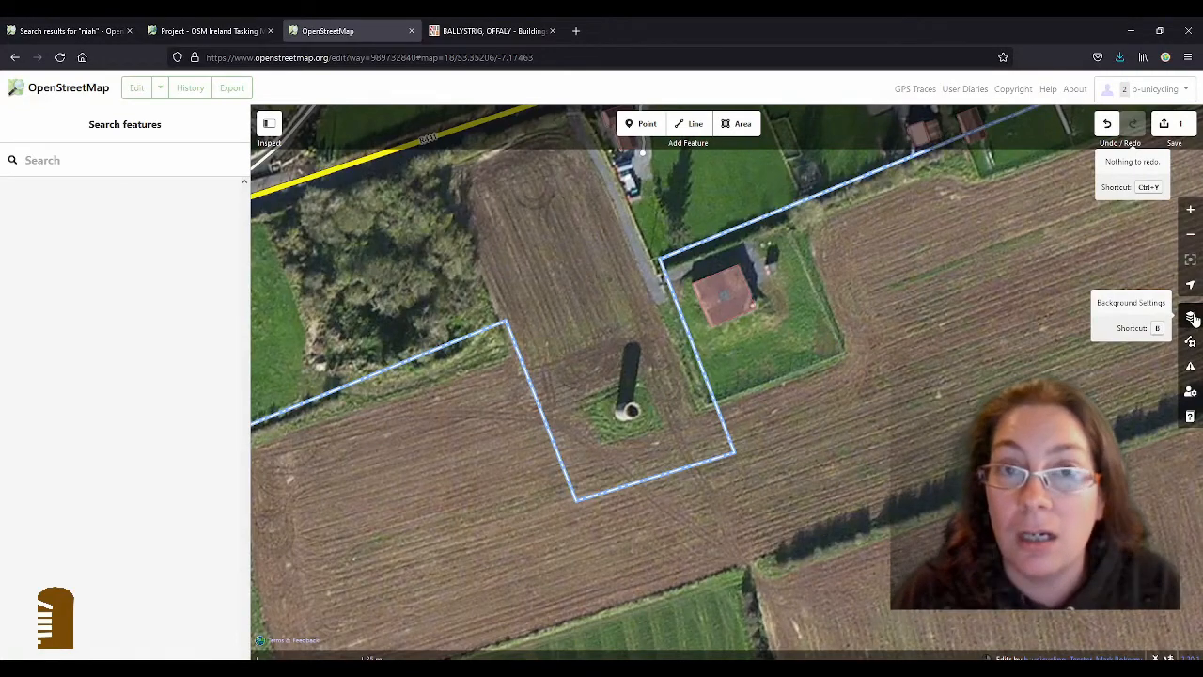
{"action": "scroll", "coordinate": [705, 357], "scroll_direction": "down", "scroll_amount": 2}
{"action": "scroll", "coordinate": [716, 352], "scroll_direction": "up", "scroll_amount": 2}
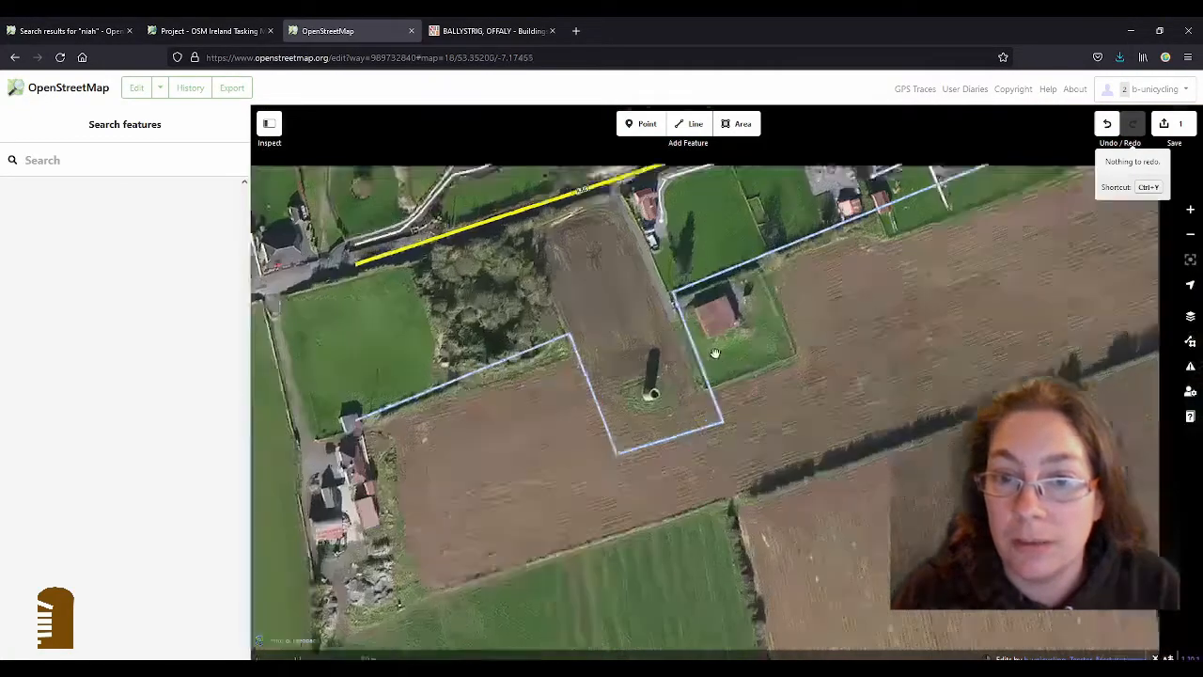
{"action": "scroll", "coordinate": [738, 330], "scroll_direction": "down", "scroll_amount": 2}
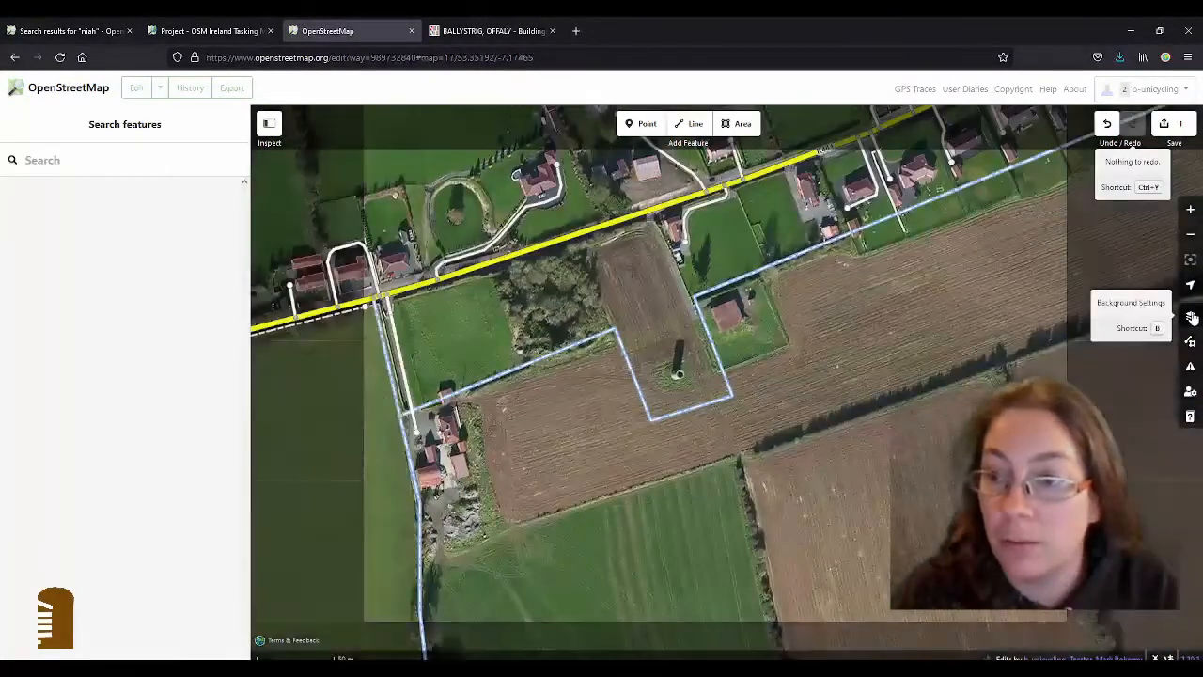
Switch the background to the historic Glucksman Map Library map and examine the tower's location on it.
{"action": "left_click", "coordinate": [1191, 320]}
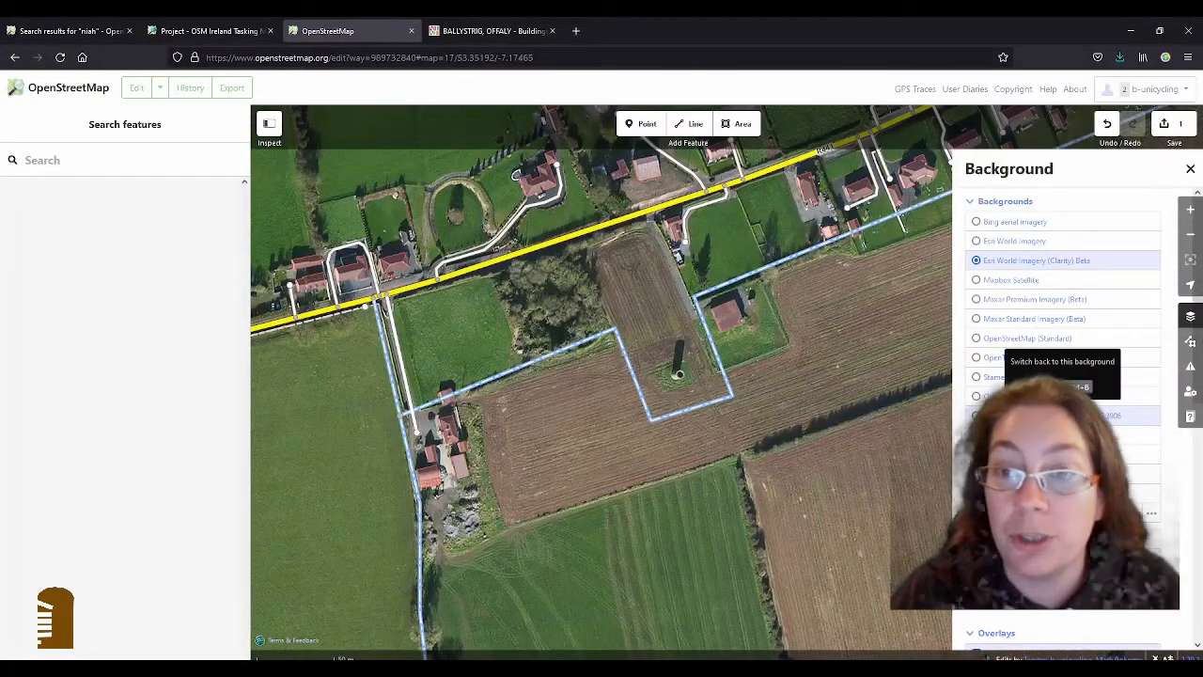
{"action": "left_click", "coordinate": [1043, 414]}
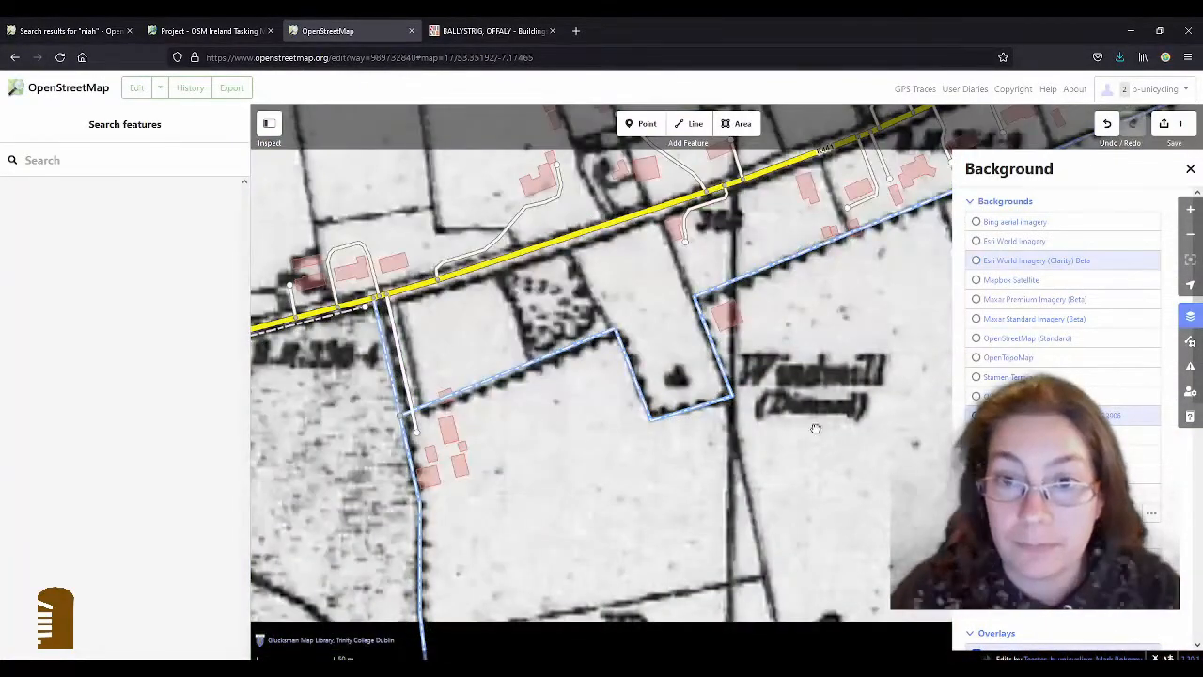
{"action": "left_click_drag", "start_coordinate": [847, 390], "coordinate": [729, 399]}
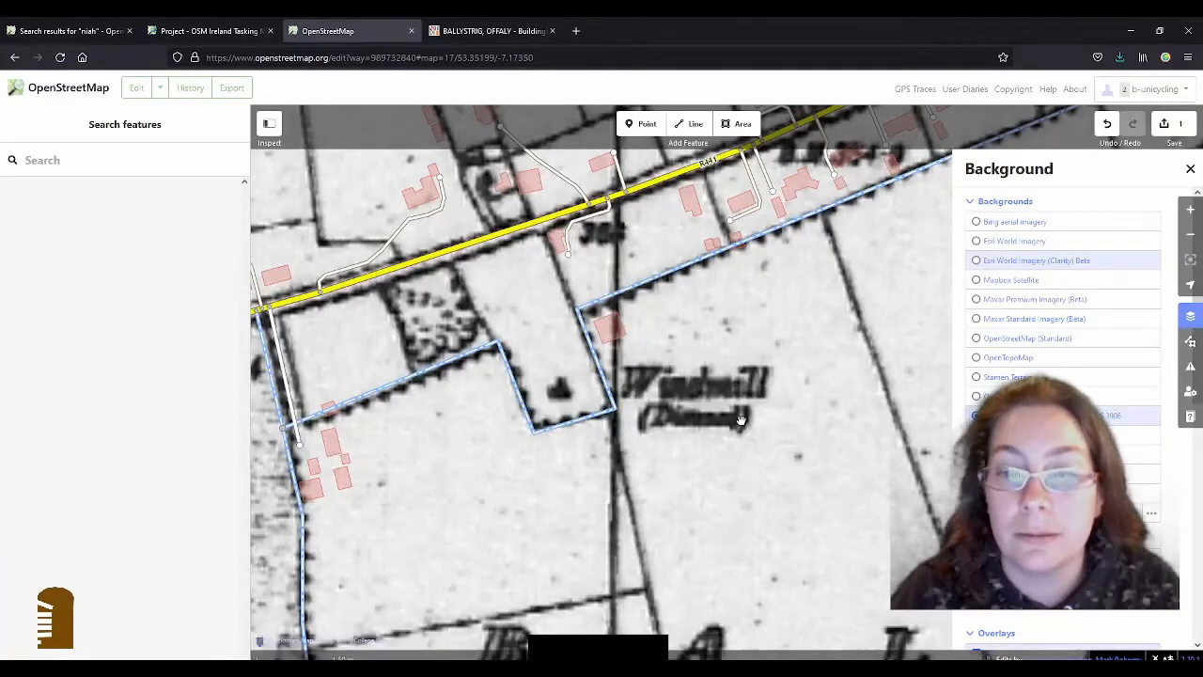
{"action": "scroll", "coordinate": [726, 425], "scroll_direction": "up", "scroll_amount": 3}
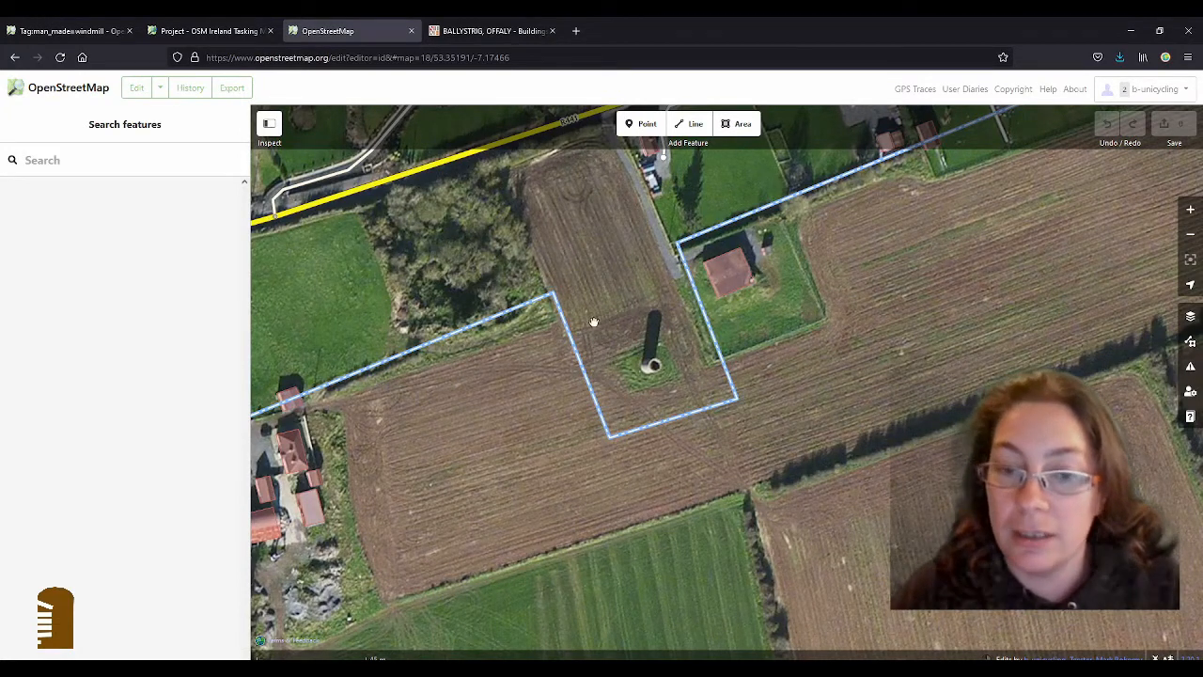
Select the administrative boundary line that runs around the tower's plot.
{"action": "left_click", "coordinate": [599, 402]}
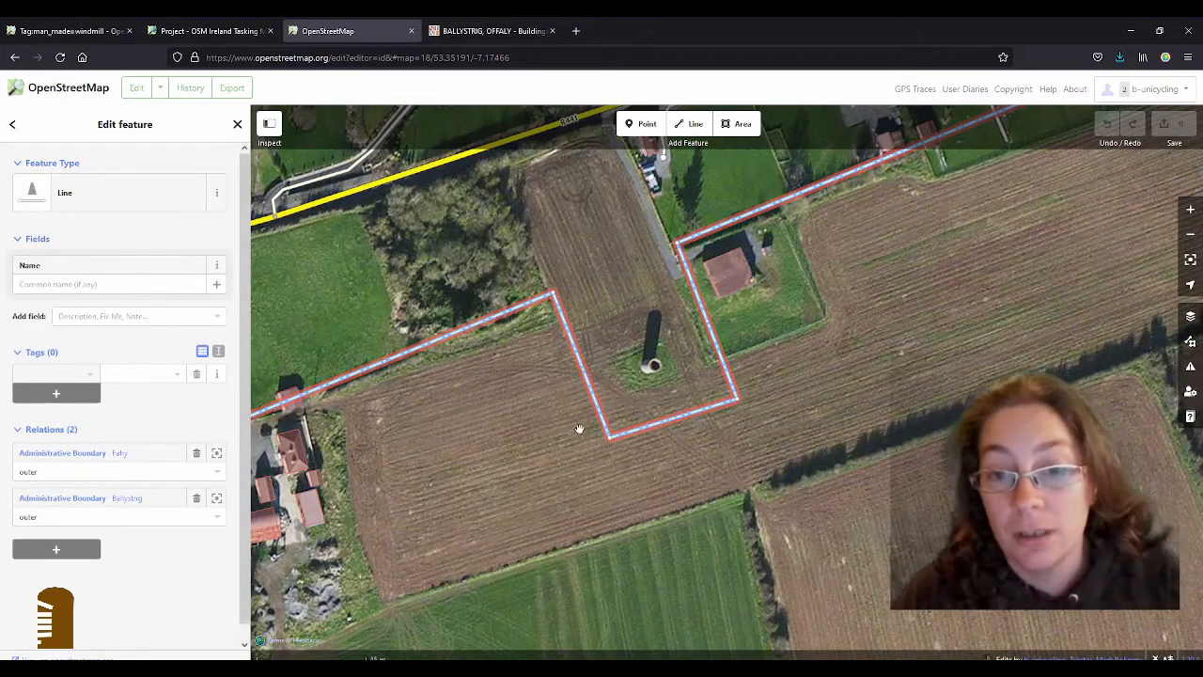
Deselect the boundary line and check the tower's photo and survey data in the National Inventory of Architectural Heritage record.
{"action": "left_click", "coordinate": [661, 273]}
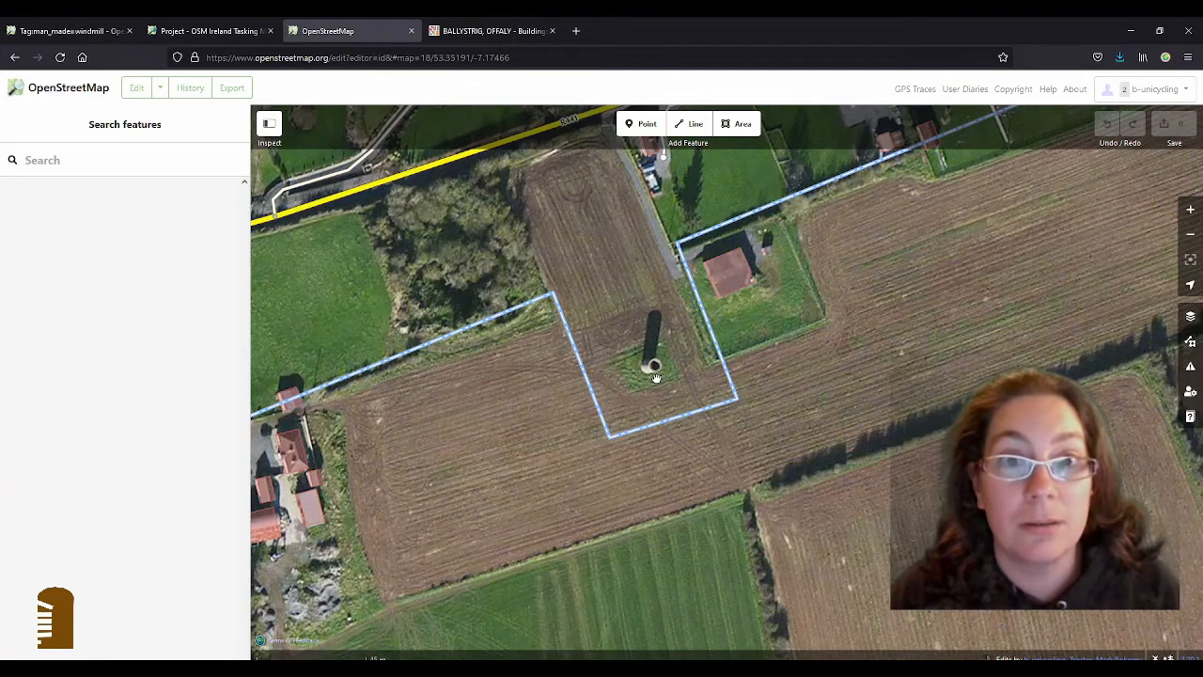
{"action": "left_click", "coordinate": [533, 36]}
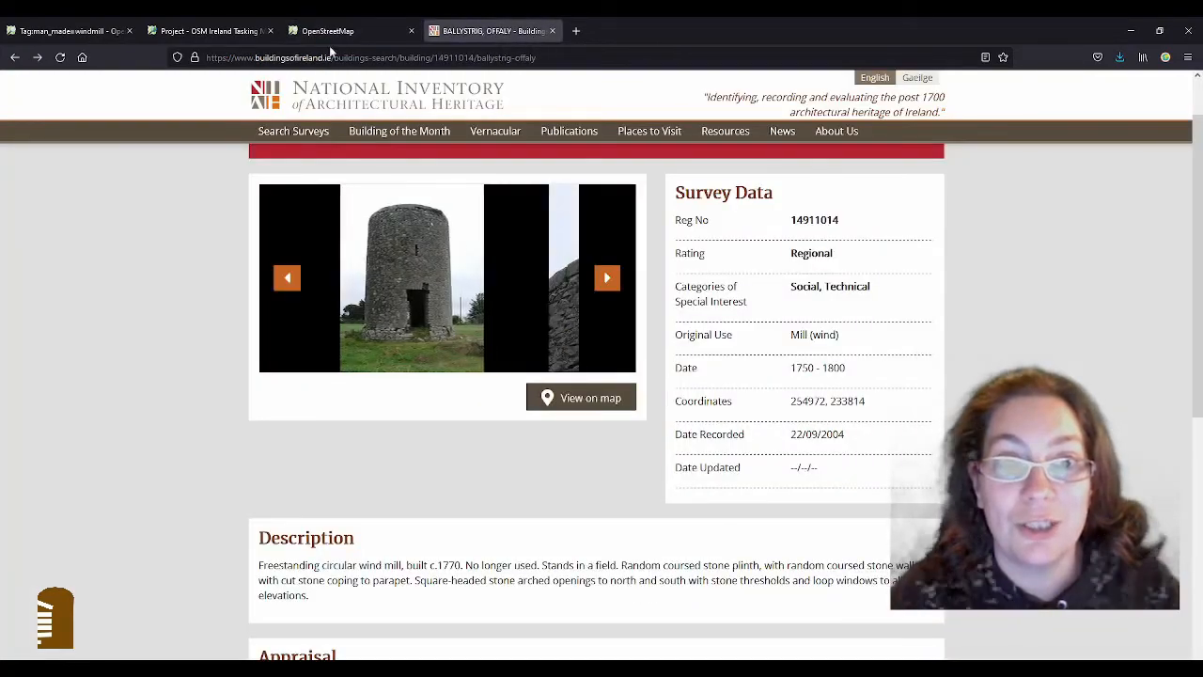
{"action": "left_click", "coordinate": [335, 35]}
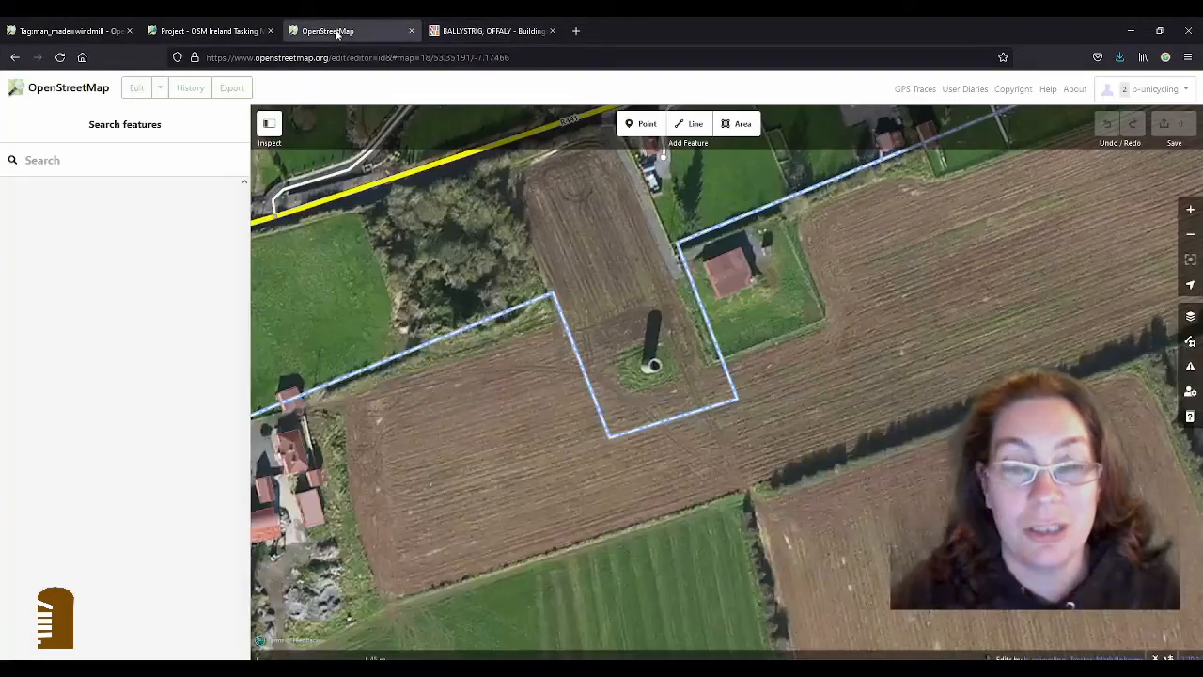
Trace the round top of the tower as a closed area on the aerial imagery.
{"action": "scroll", "coordinate": [672, 372], "scroll_direction": "up", "scroll_amount": 3}
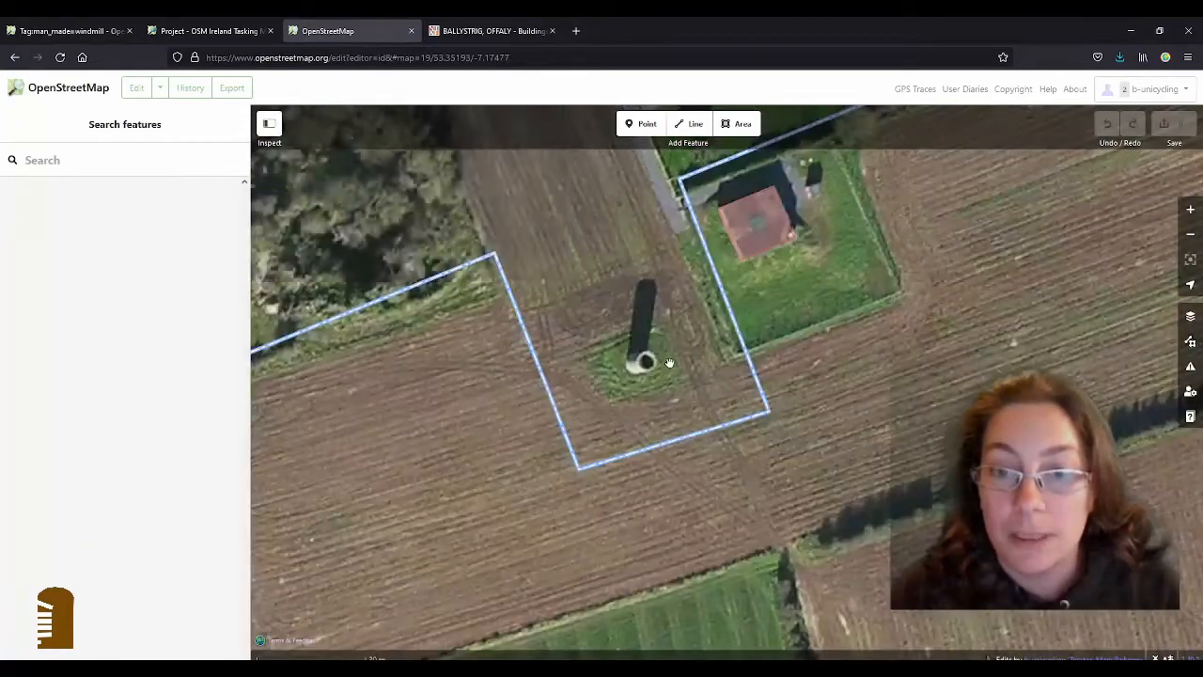
{"action": "scroll", "coordinate": [672, 372], "scroll_direction": "up", "scroll_amount": 3}
{"action": "left_click", "coordinate": [741, 126]}
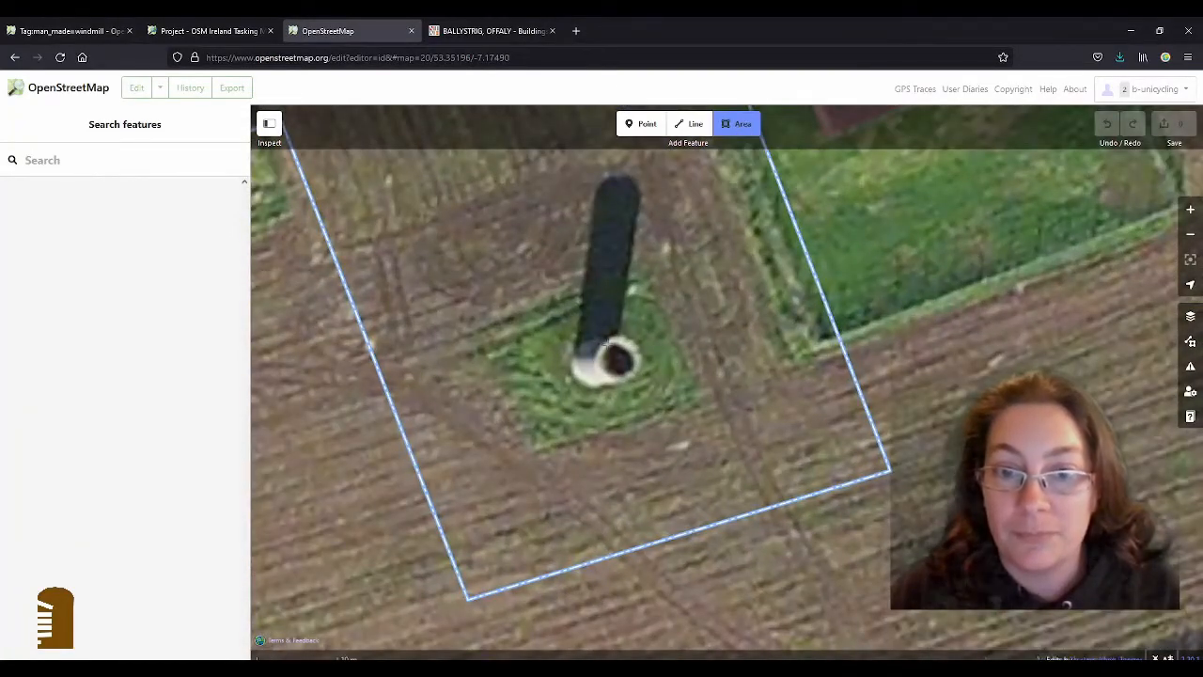
{"action": "left_click", "coordinate": [608, 336]}
{"action": "left_click", "coordinate": [624, 336]}
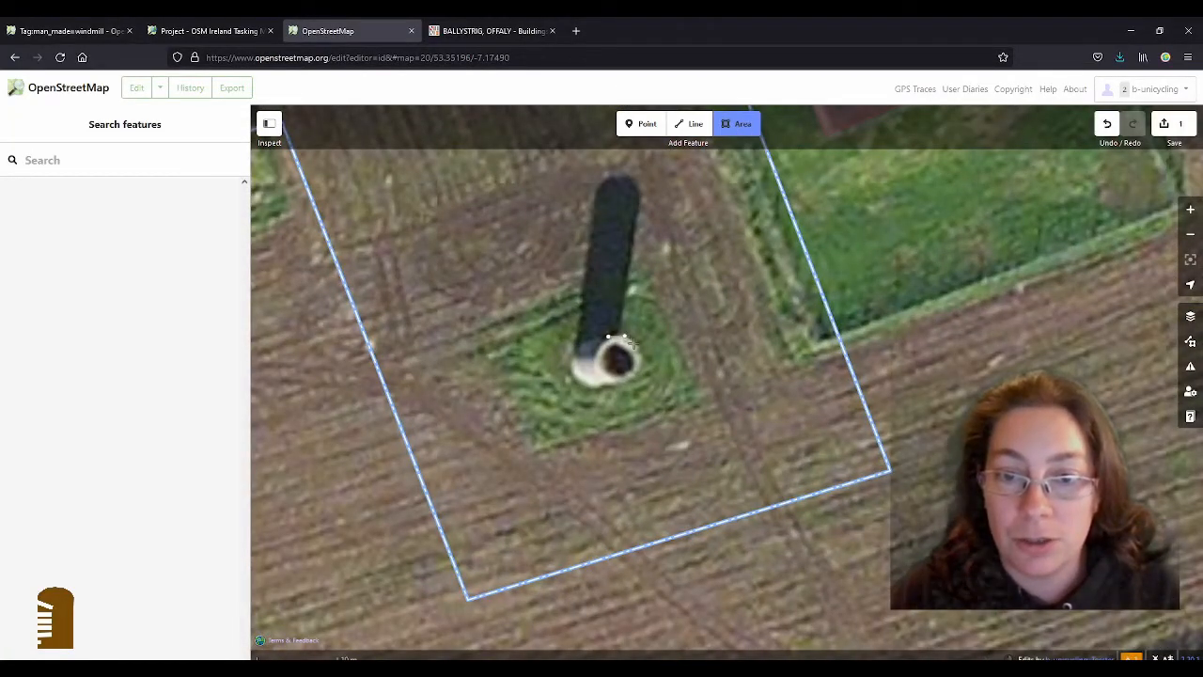
{"action": "left_click", "coordinate": [633, 342]}
{"action": "left_click", "coordinate": [639, 355]}
{"action": "left_click", "coordinate": [637, 368]}
{"action": "left_click", "coordinate": [630, 377]}
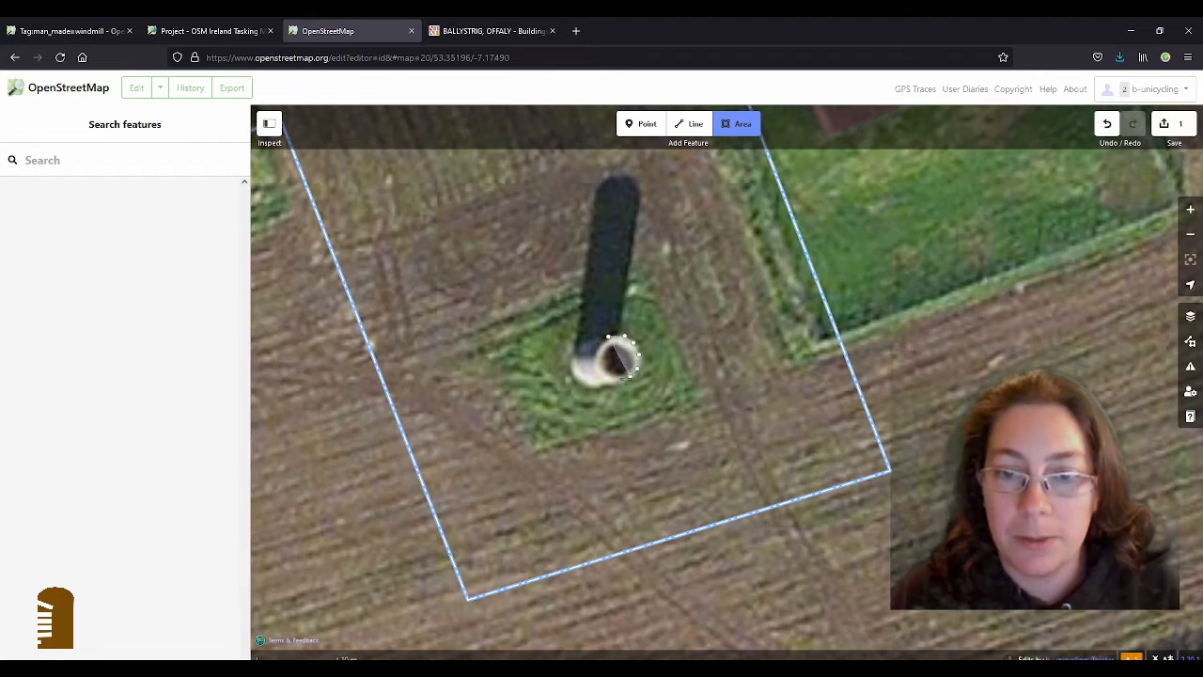
{"action": "left_click", "coordinate": [618, 383]}
{"action": "left_click", "coordinate": [604, 377]}
{"action": "left_click", "coordinate": [596, 366]}
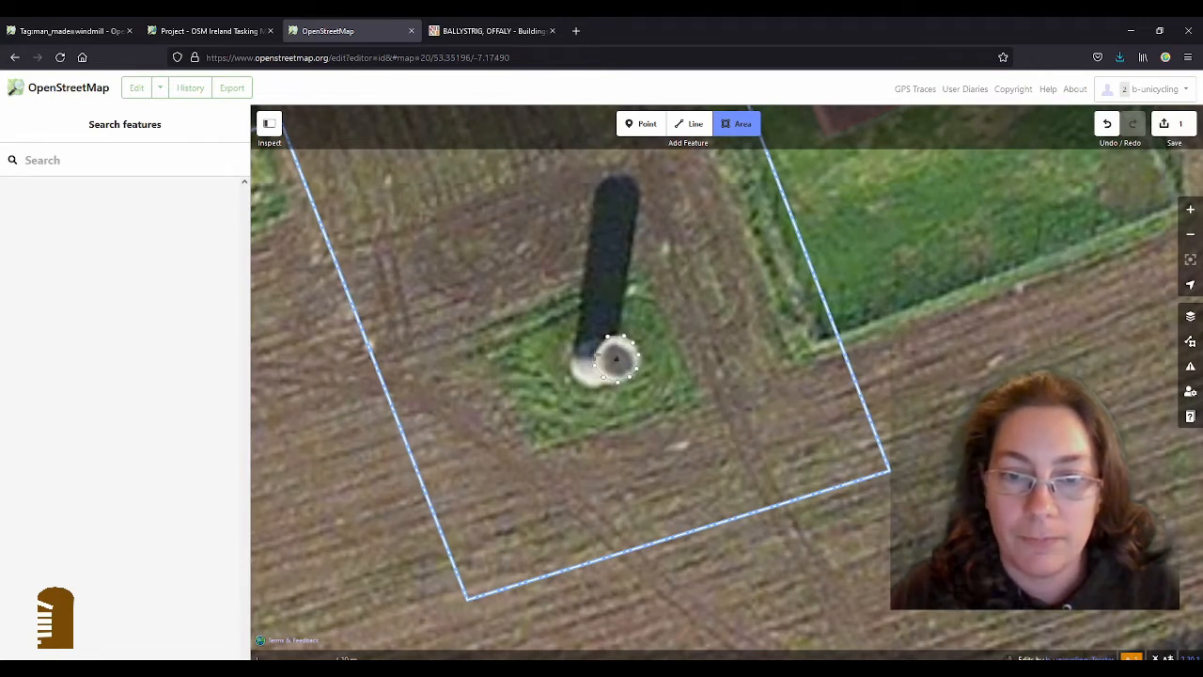
{"action": "left_click", "coordinate": [594, 353]}
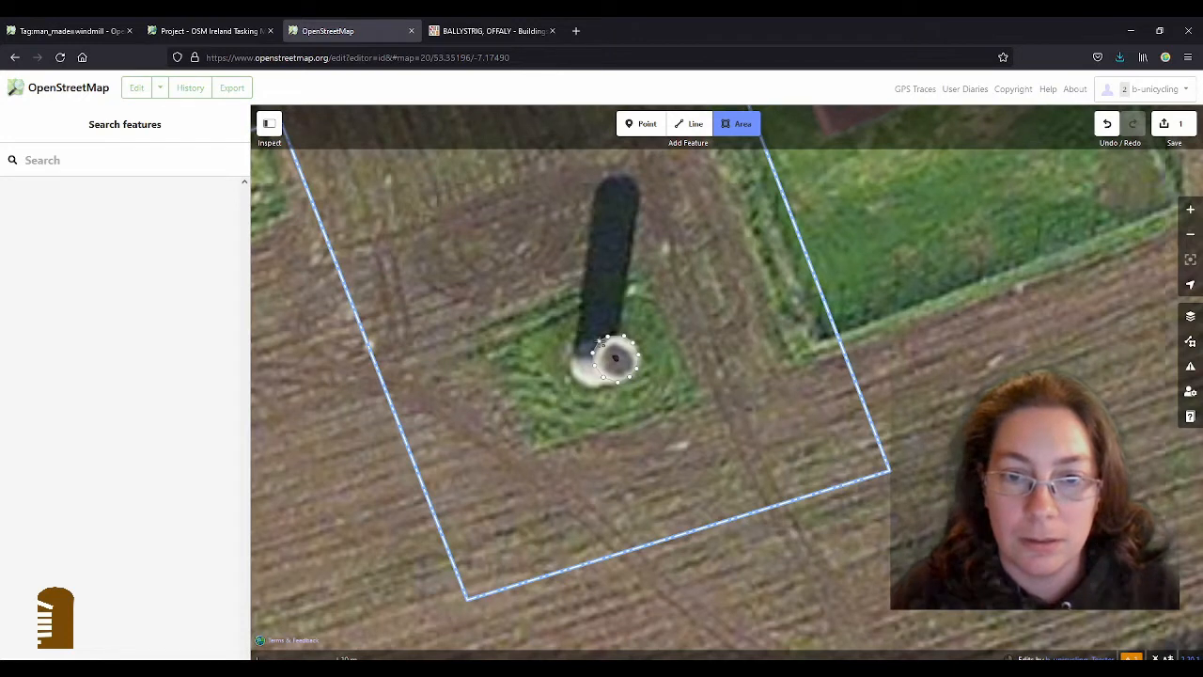
{"action": "left_click", "coordinate": [602, 340]}
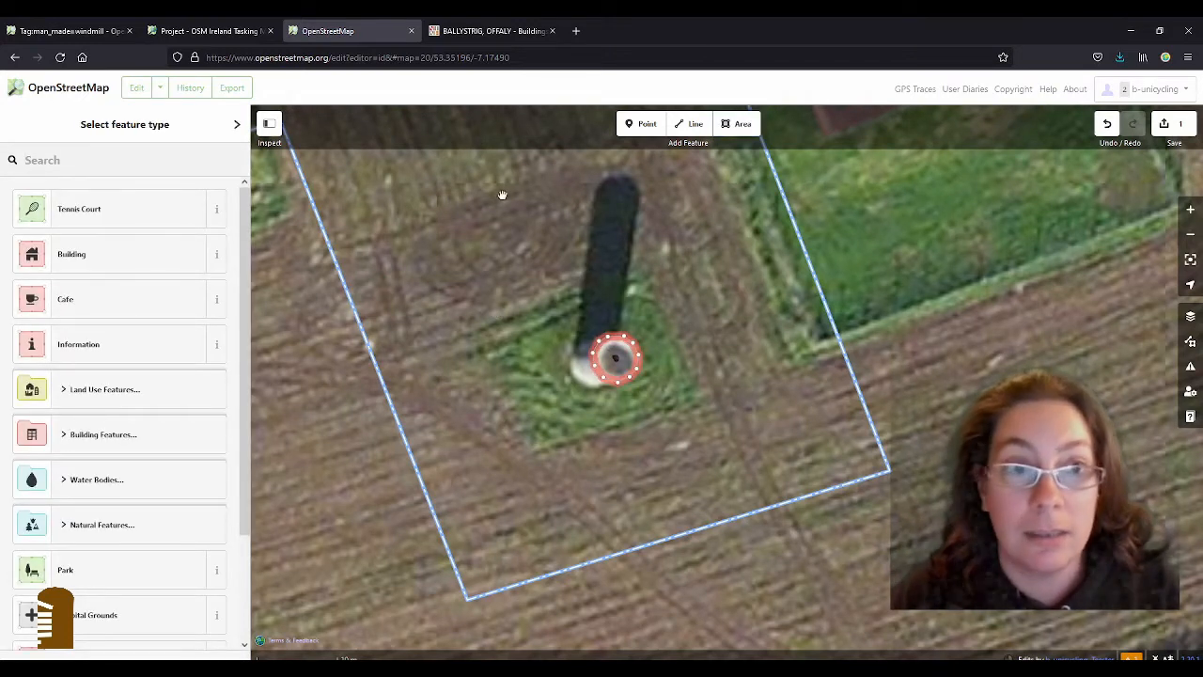
Classify the traced area as a Building, make it circular and move it onto the base of the tower.
{"action": "left_click", "coordinate": [79, 254]}
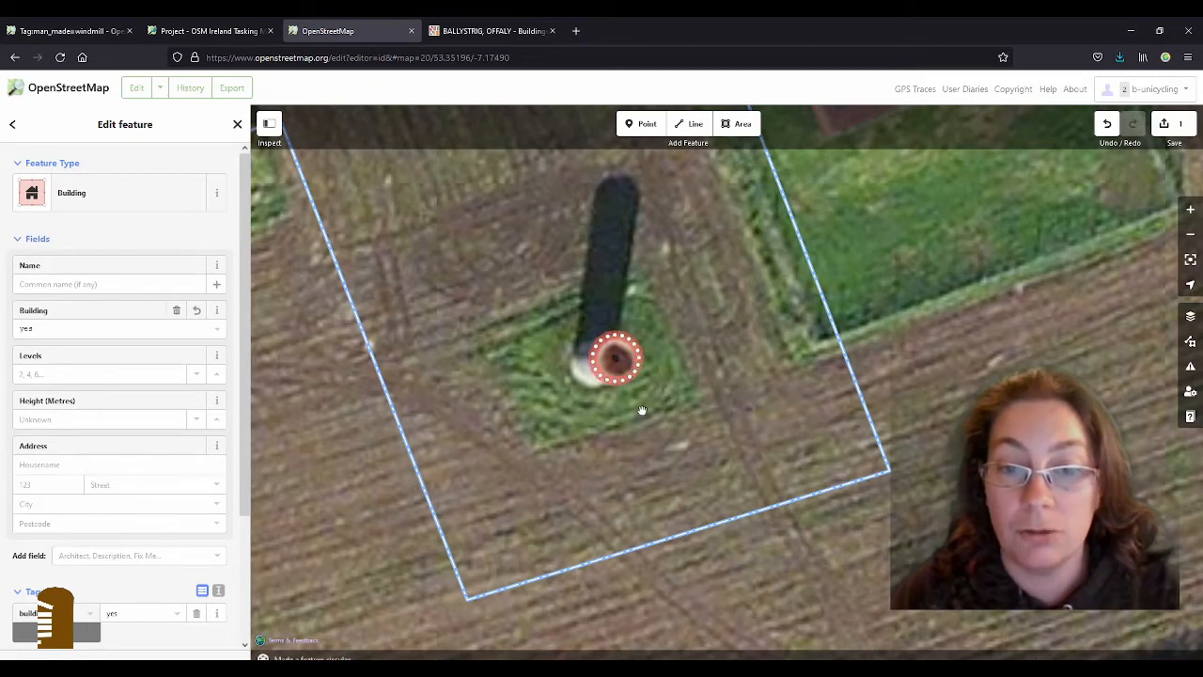
{"action": "scroll", "coordinate": [631, 373], "scroll_direction": "up", "scroll_amount": 5}
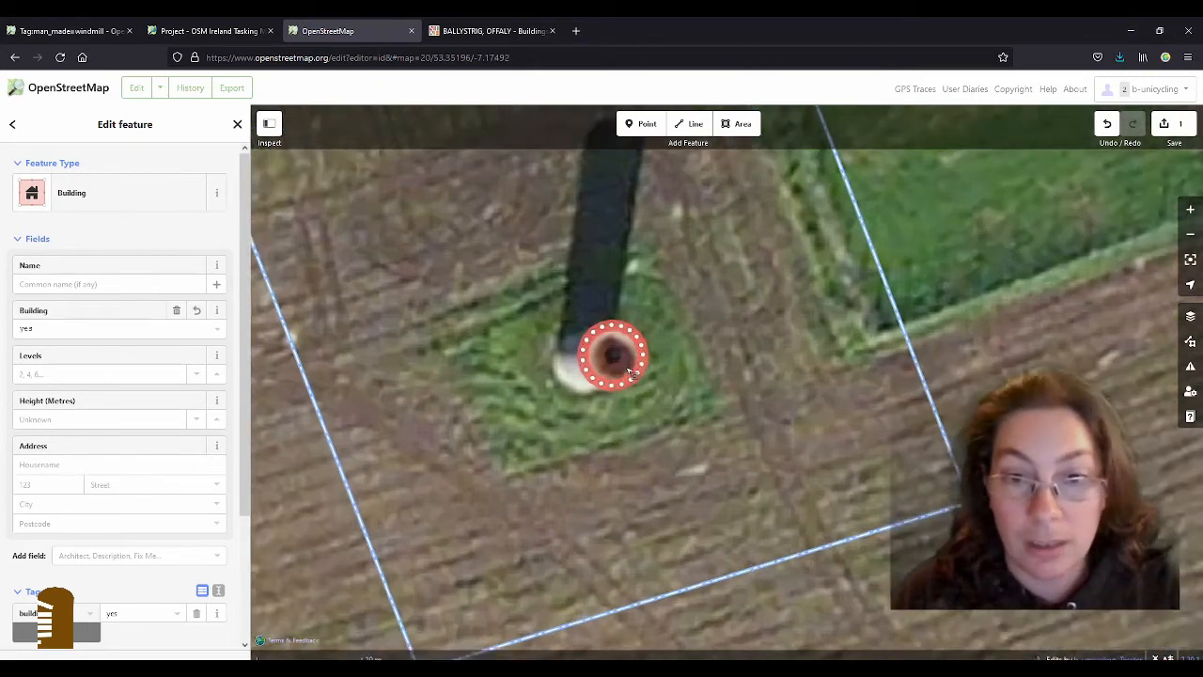
{"action": "key", "text": "m"}
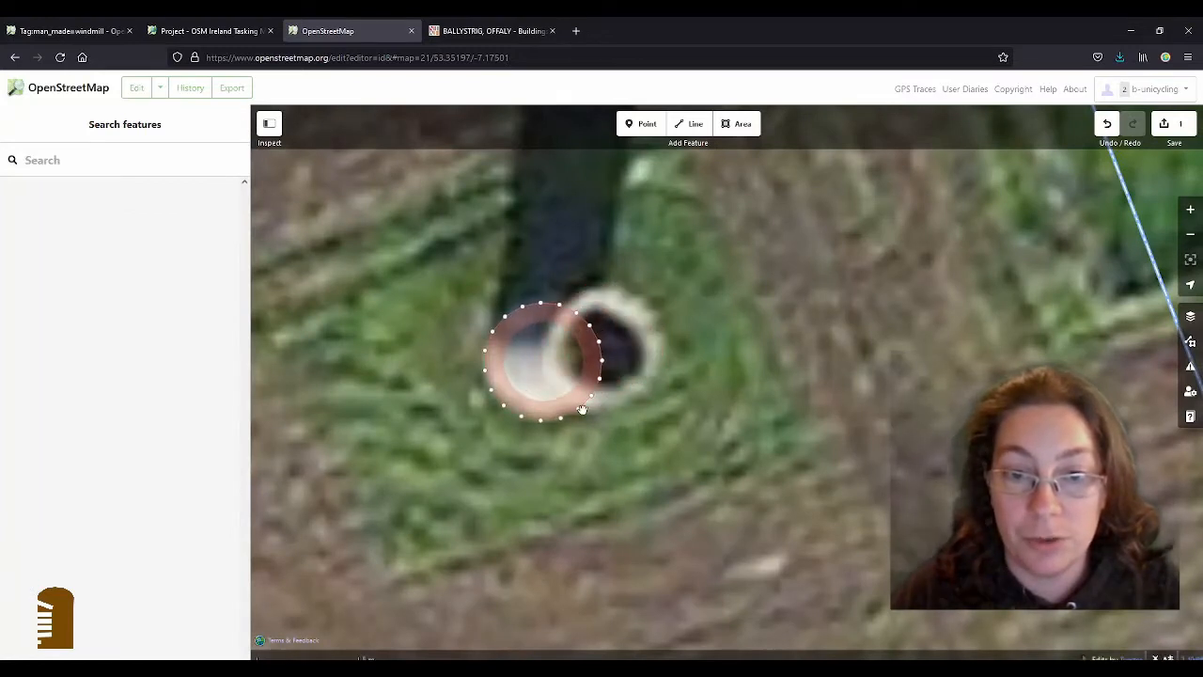
{"action": "left_click", "coordinate": [584, 404]}
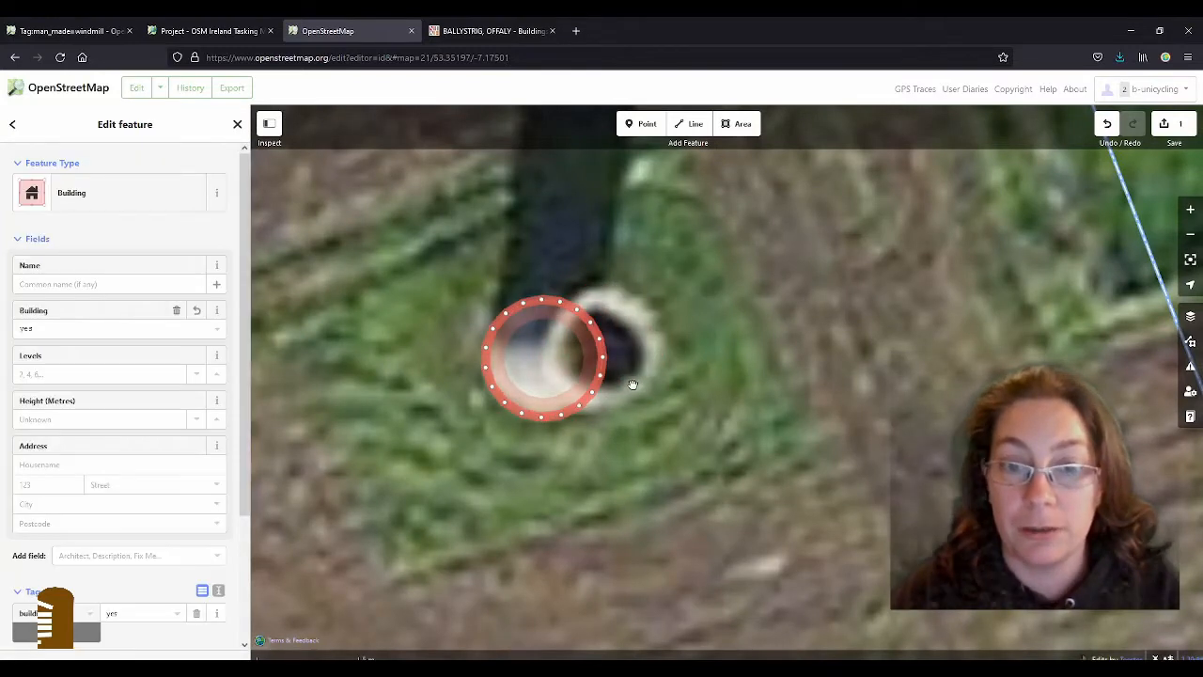
{"action": "scroll", "coordinate": [631, 385], "scroll_direction": "down", "scroll_amount": 10}
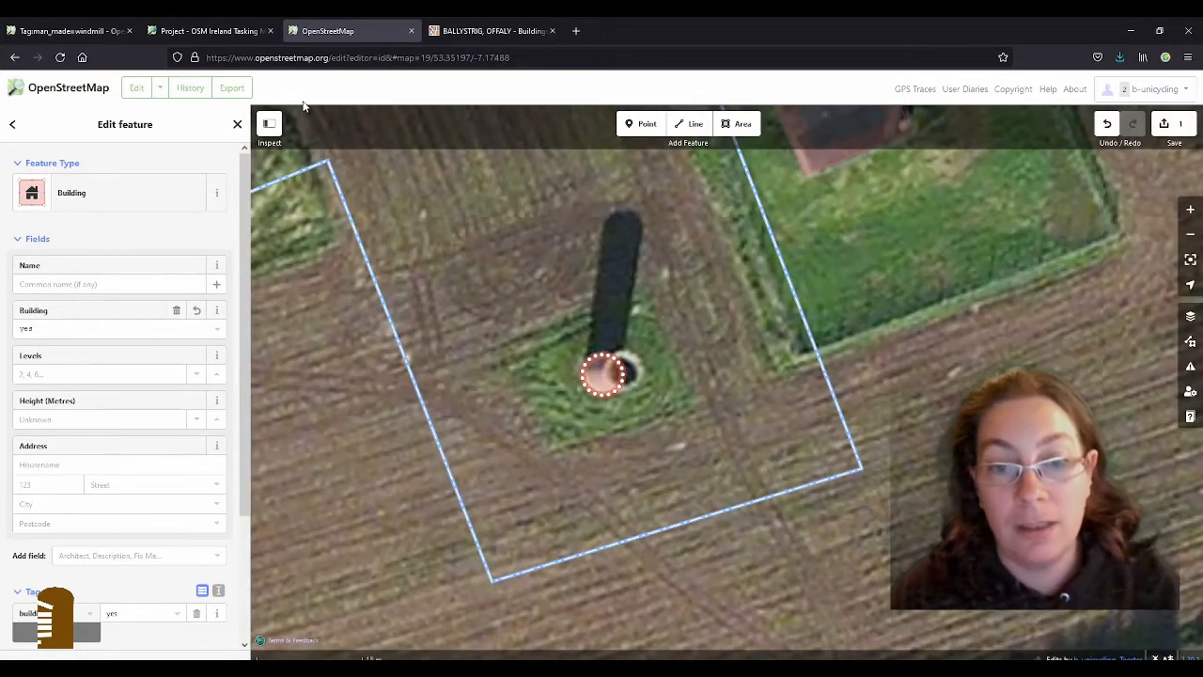
Copy the tag man_made=windmill from the title of its OpenStreetMap wiki page.
{"action": "left_click", "coordinate": [80, 31]}
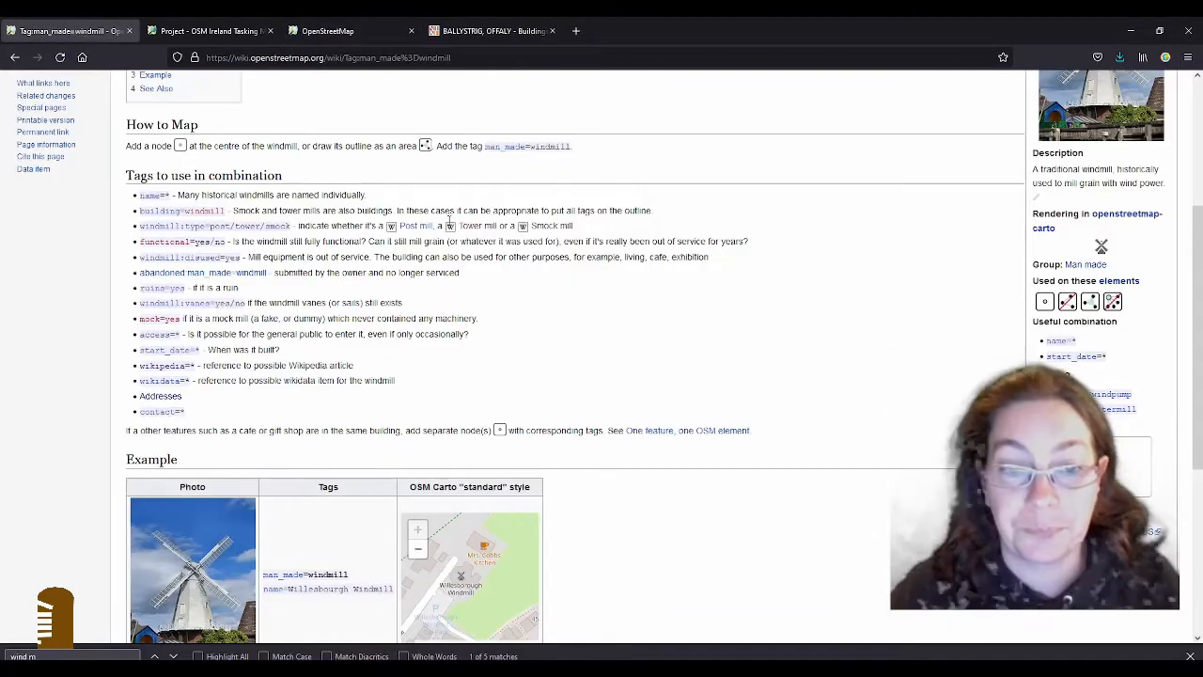
{"action": "scroll", "coordinate": [566, 274], "scroll_direction": "up", "scroll_amount": 5}
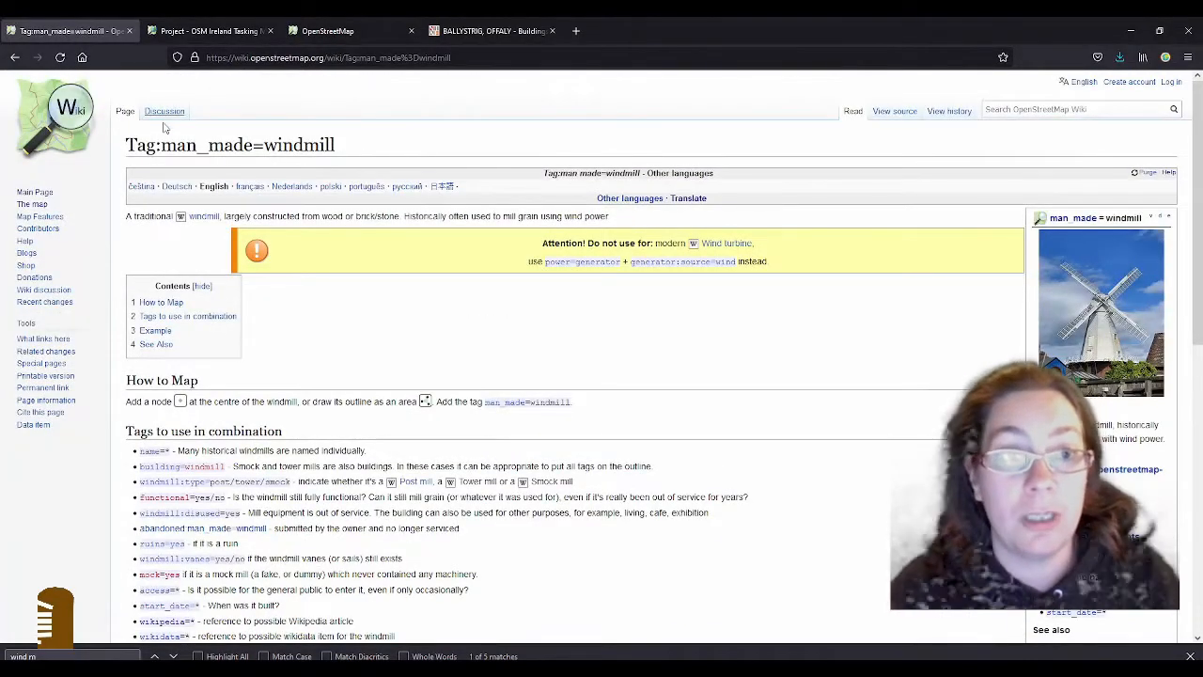
{"action": "left_click_drag", "start_coordinate": [165, 145], "coordinate": [353, 144]}
{"action": "key", "text": "ctrl+c"}
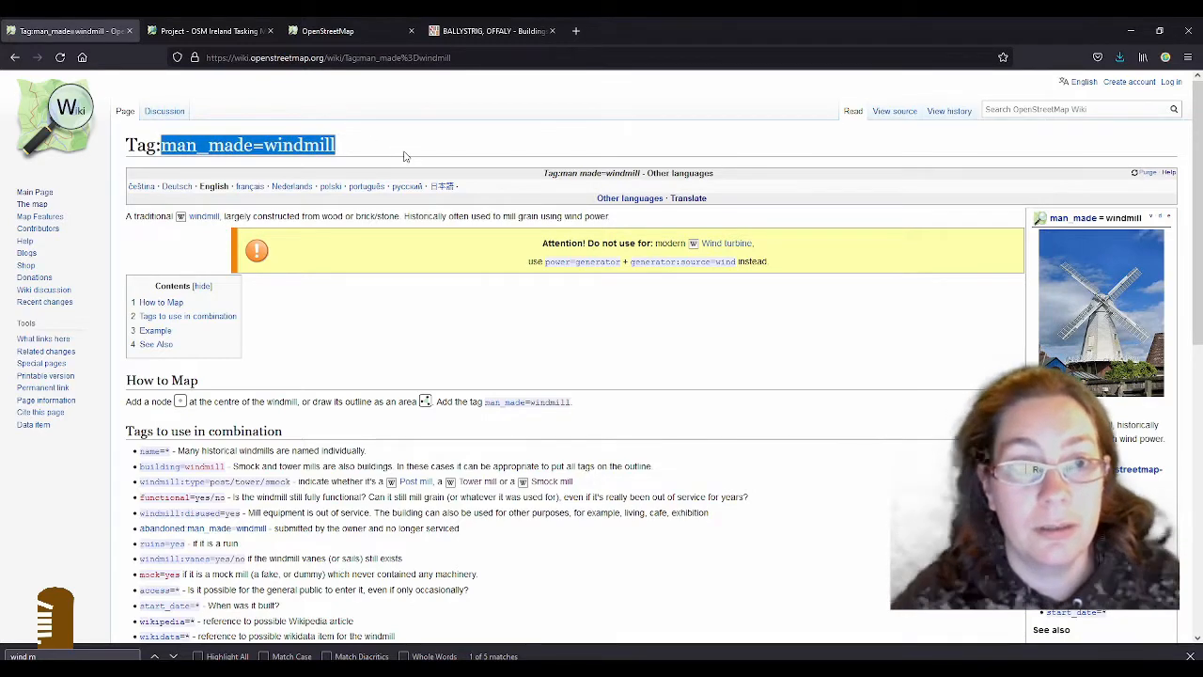
Add the copied man_made=windmill tag to the circular building in the map editor.
{"action": "left_click", "coordinate": [339, 33]}
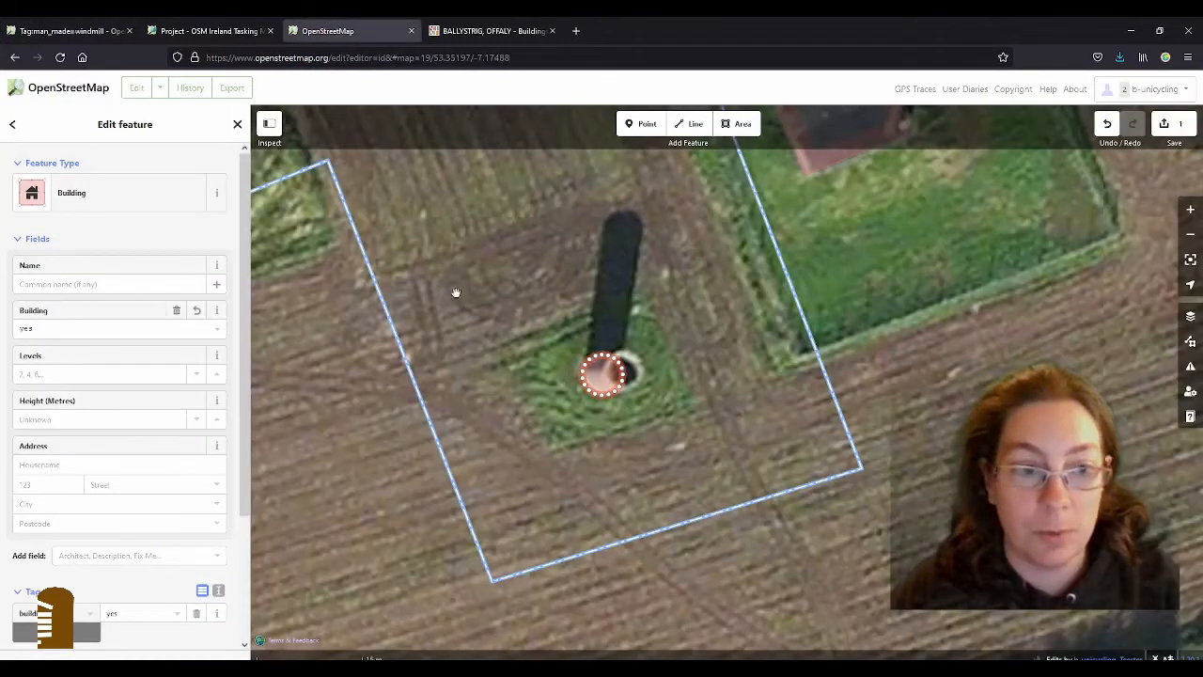
{"action": "scroll", "coordinate": [70, 532], "scroll_direction": "down", "scroll_amount": 3}
{"action": "left_click", "coordinate": [68, 516]}
{"action": "key", "text": "ctrl+v"}
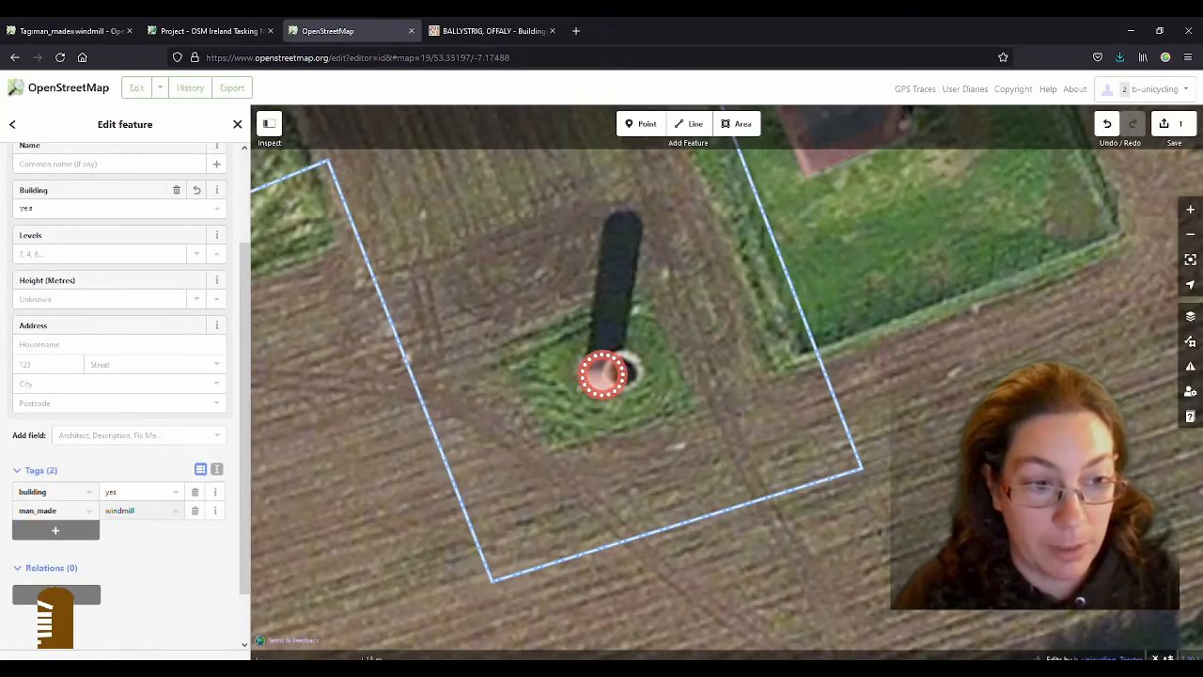
Consult the wiki's list of combination tags and add windmill:type=tower to the building.
{"action": "left_click", "coordinate": [69, 523]}
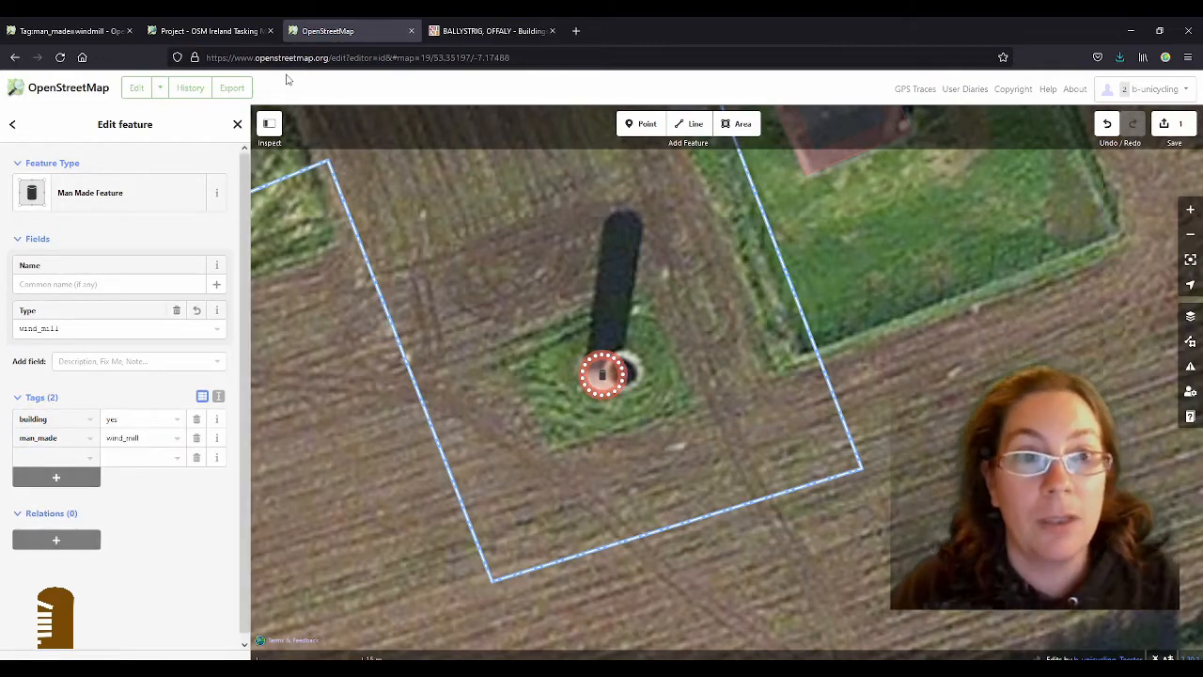
{"action": "left_click", "coordinate": [92, 33]}
{"action": "scroll", "coordinate": [649, 328], "scroll_direction": "down", "scroll_amount": 5}
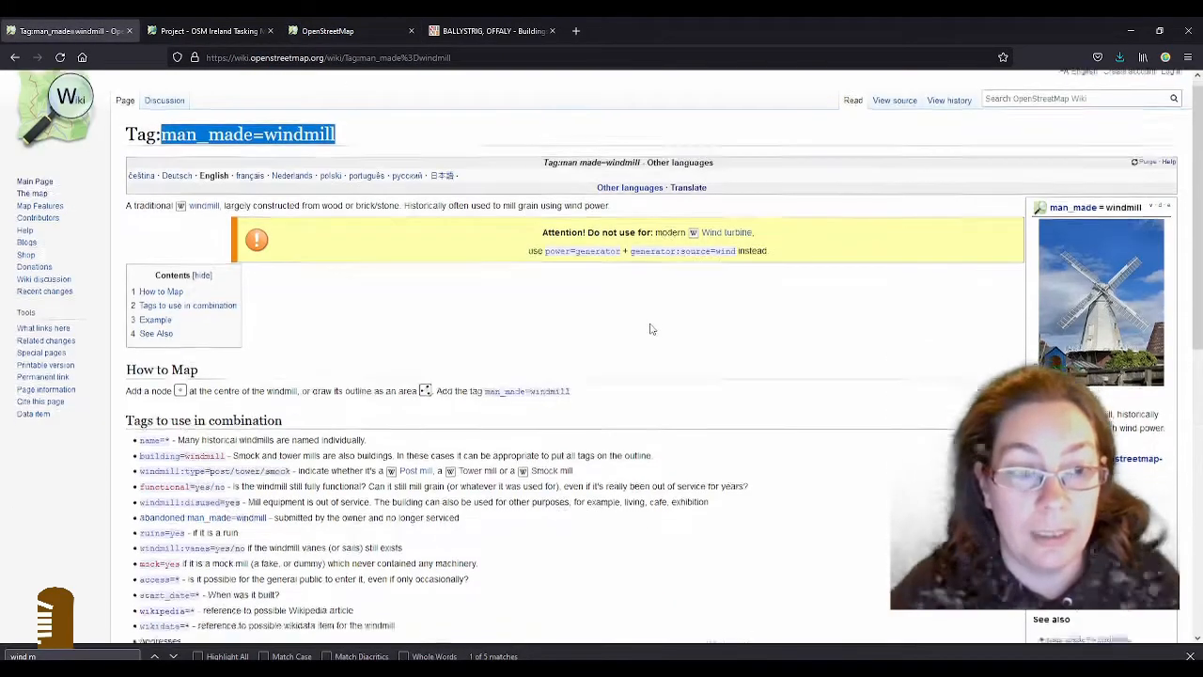
{"action": "scroll", "coordinate": [434, 289], "scroll_direction": "up", "scroll_amount": 3}
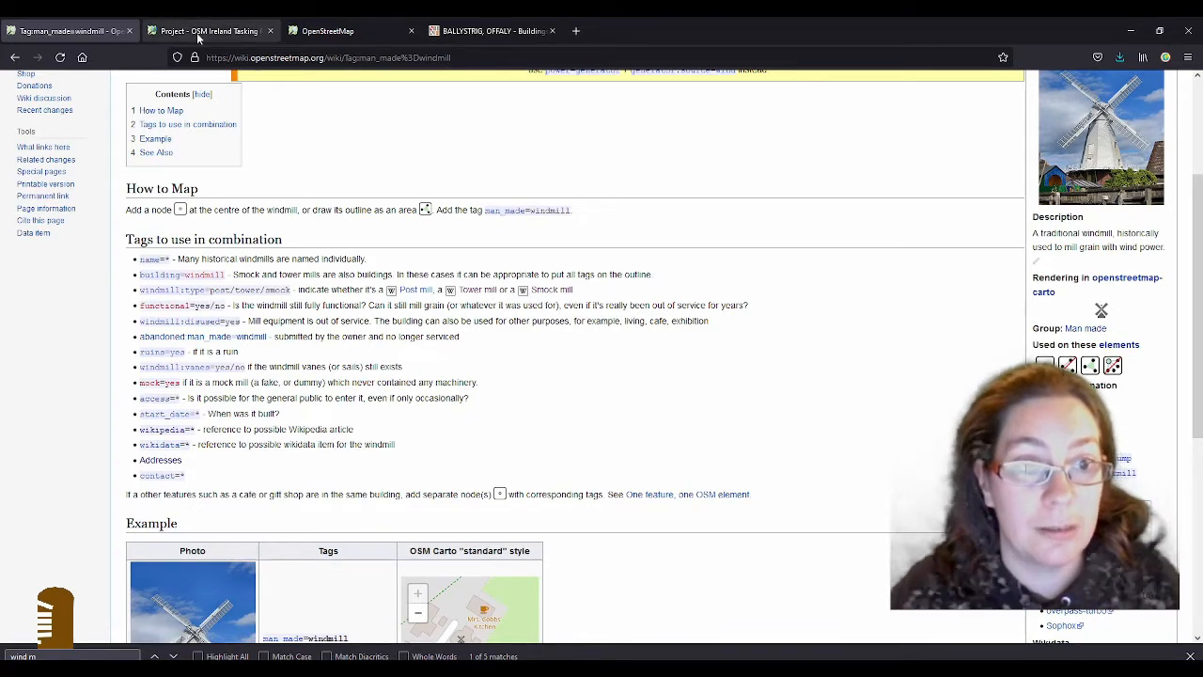
{"action": "left_click", "coordinate": [342, 33]}
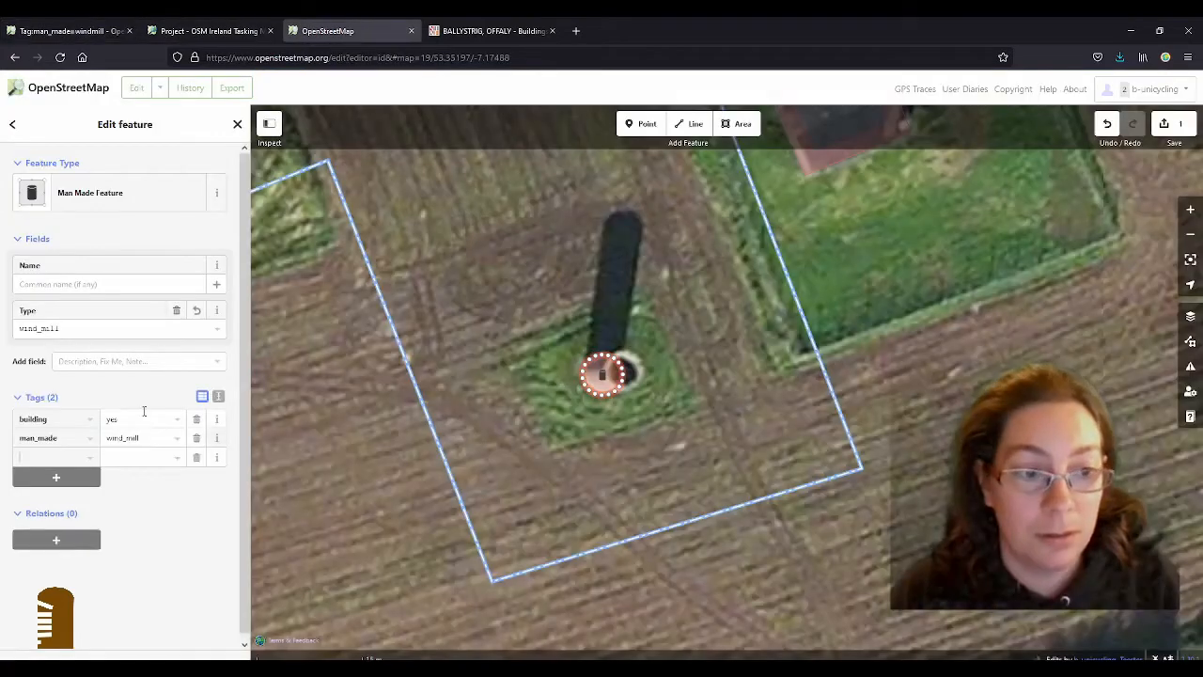
{"action": "type", "text": "windmi"}
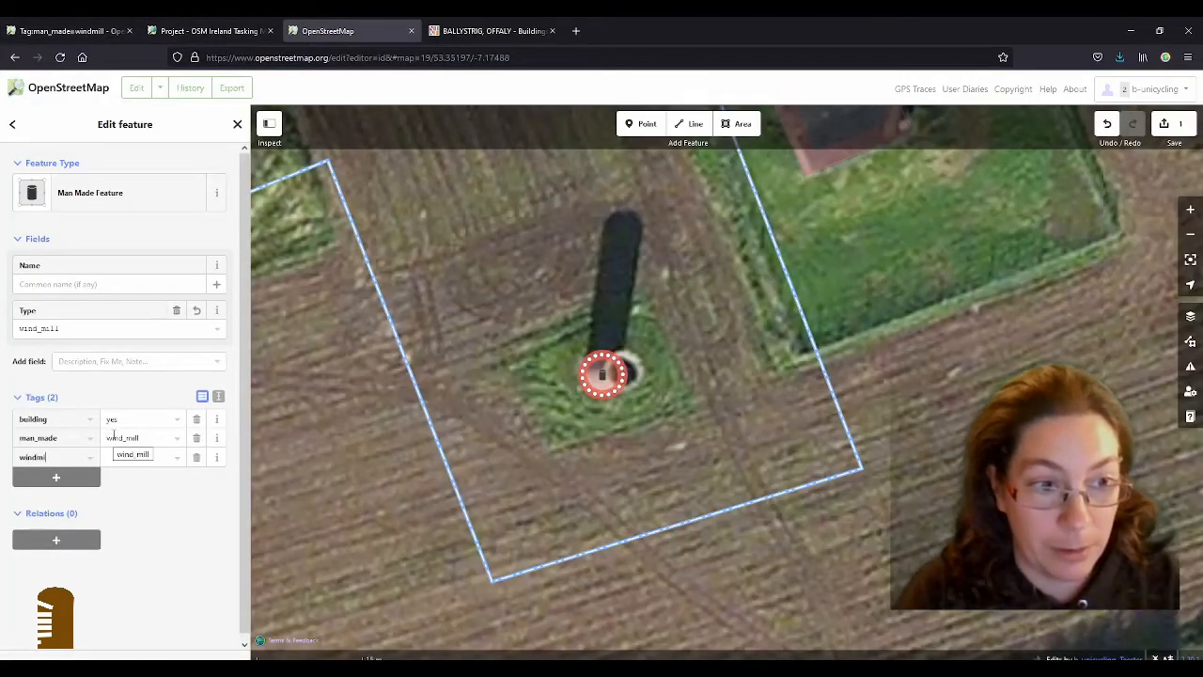
{"action": "type", "text": "ll:type"}
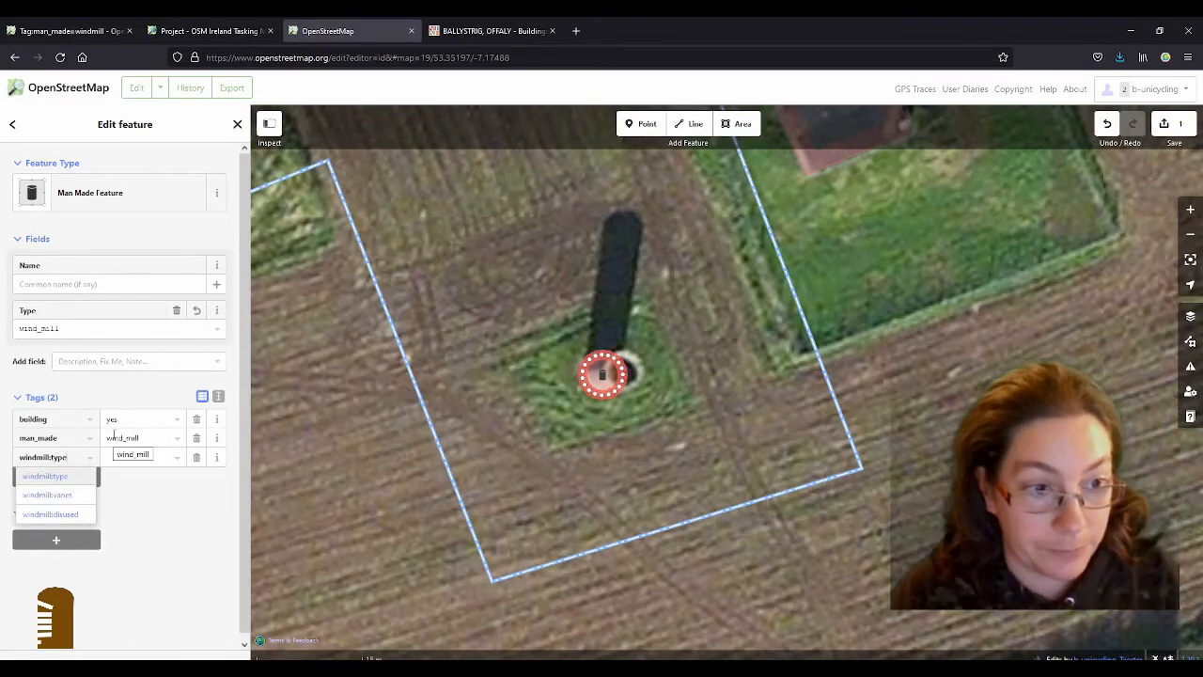
{"action": "key", "text": "Tab"}
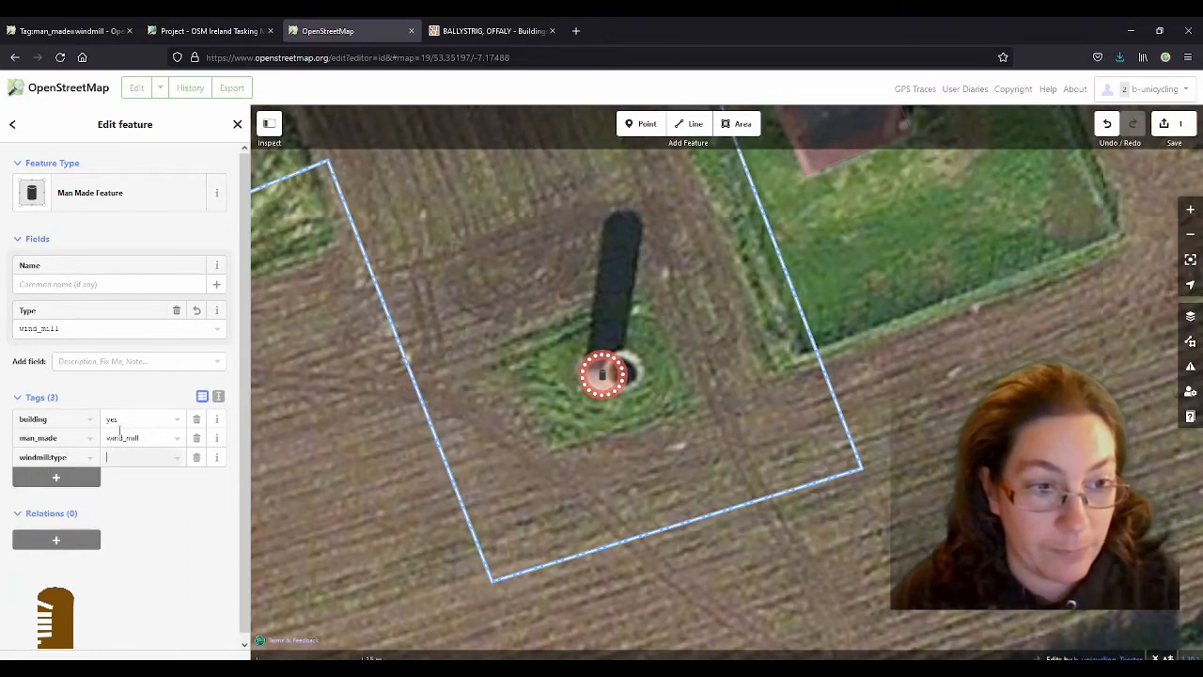
{"action": "type", "text": "tower"}
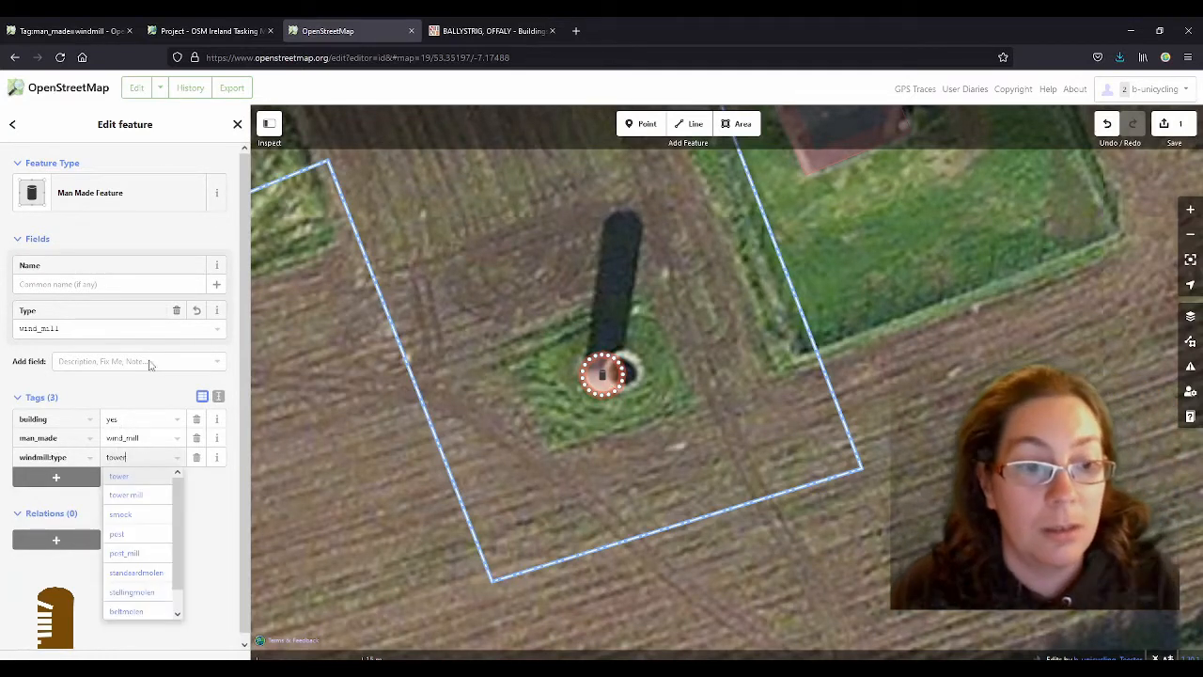
{"action": "left_click", "coordinate": [141, 476]}
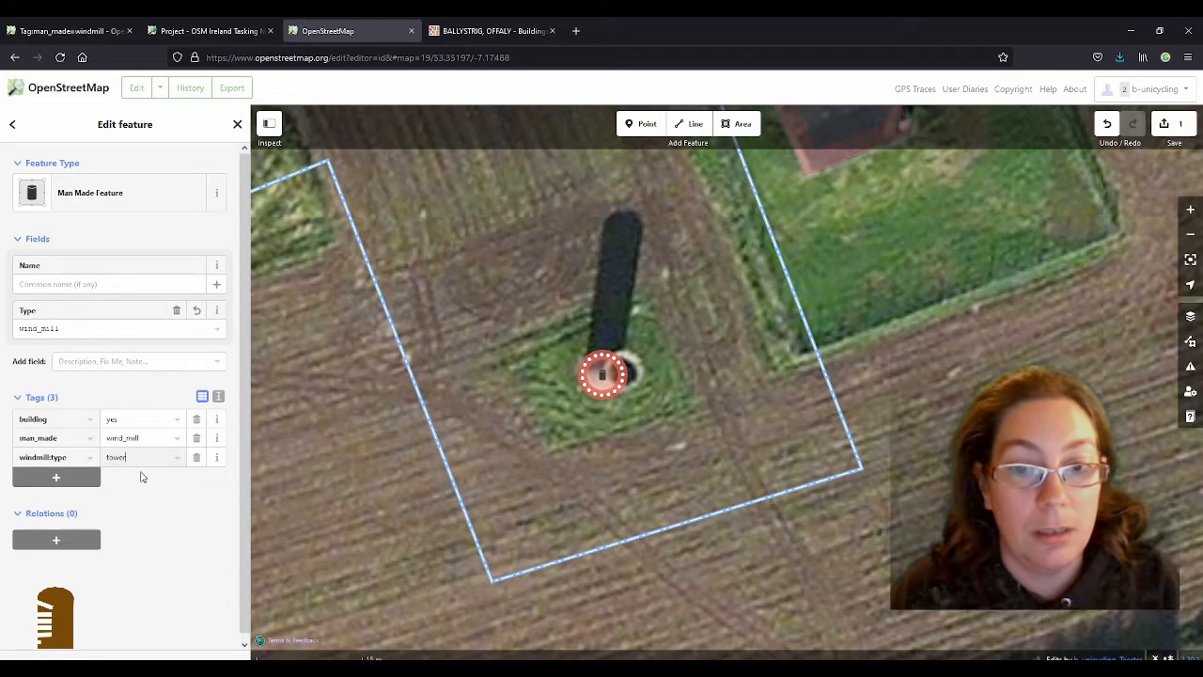
Check the wiki's wording for the functional tag and add functional=no to the windmill.
{"action": "left_click", "coordinate": [46, 32]}
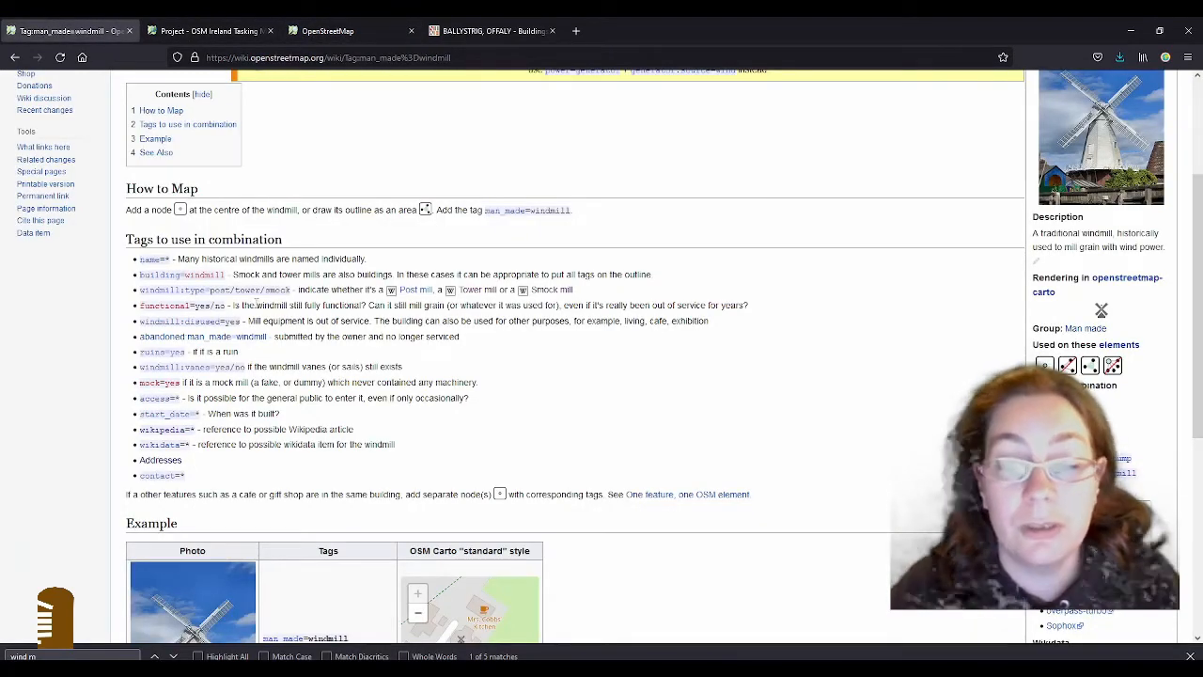
{"action": "left_click", "coordinate": [325, 35]}
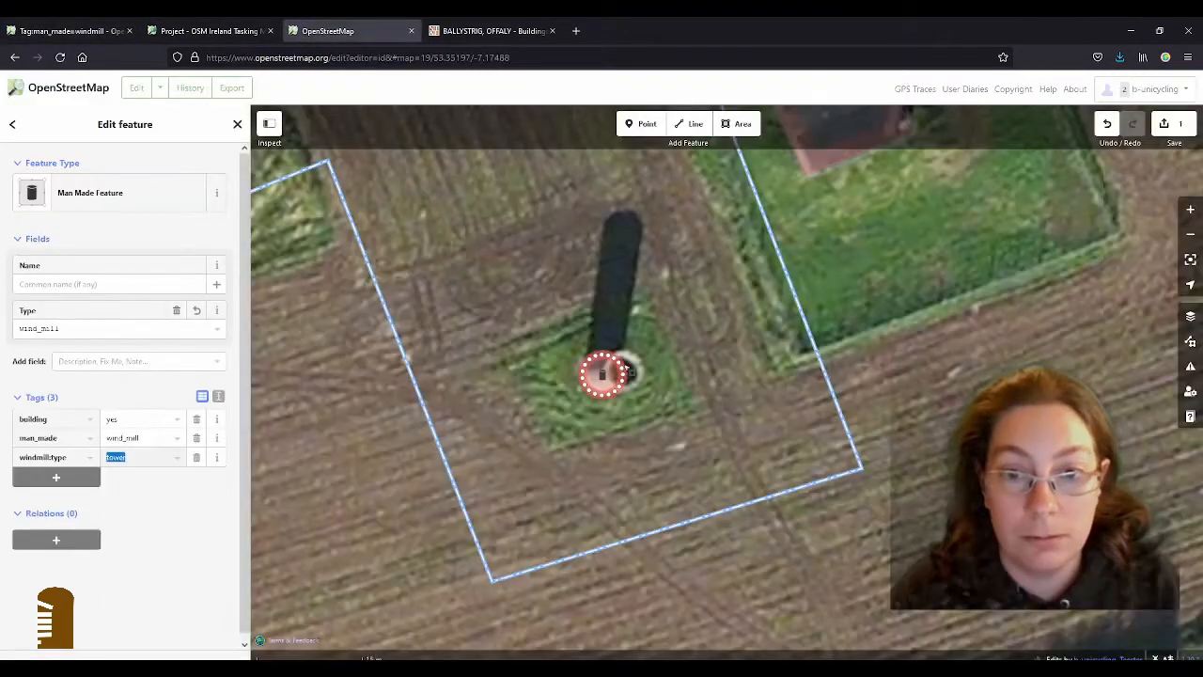
{"action": "left_click", "coordinate": [72, 478]}
{"action": "type", "text": "functional"}
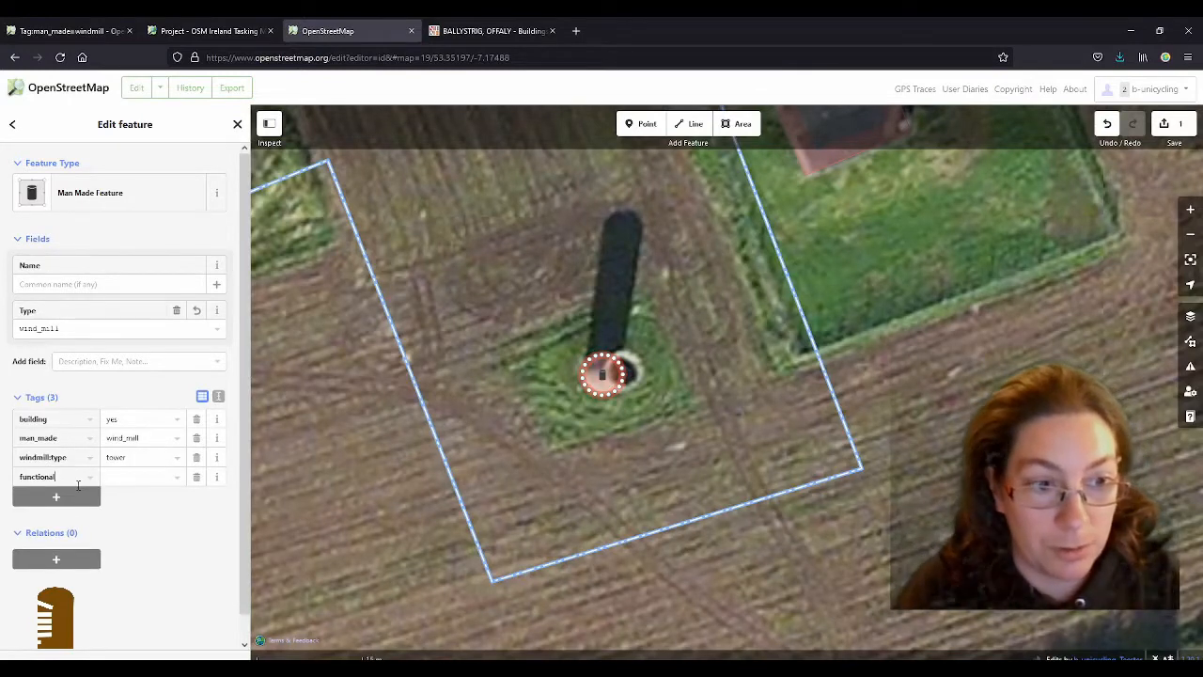
{"action": "key", "text": "Tab"}
{"action": "type", "text": "no"}
Check the wiki's wording for the disused tag and add windmill:disused=yes to the windmill.
{"action": "left_click", "coordinate": [77, 494]}
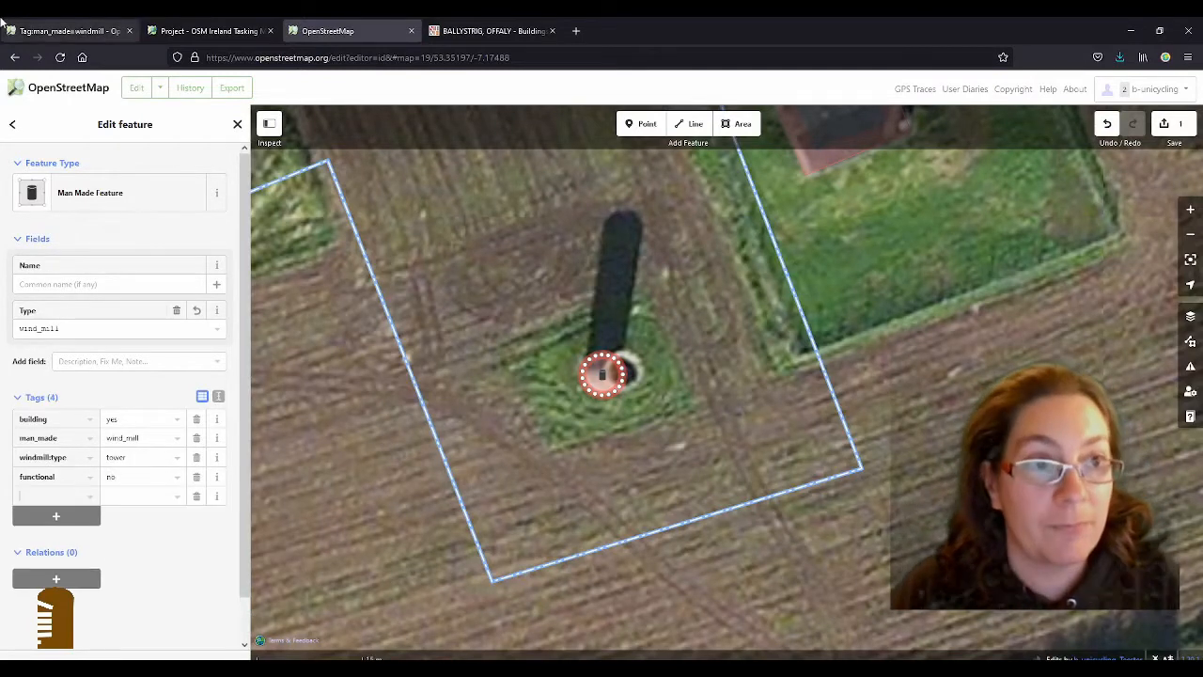
{"action": "left_click", "coordinate": [50, 34]}
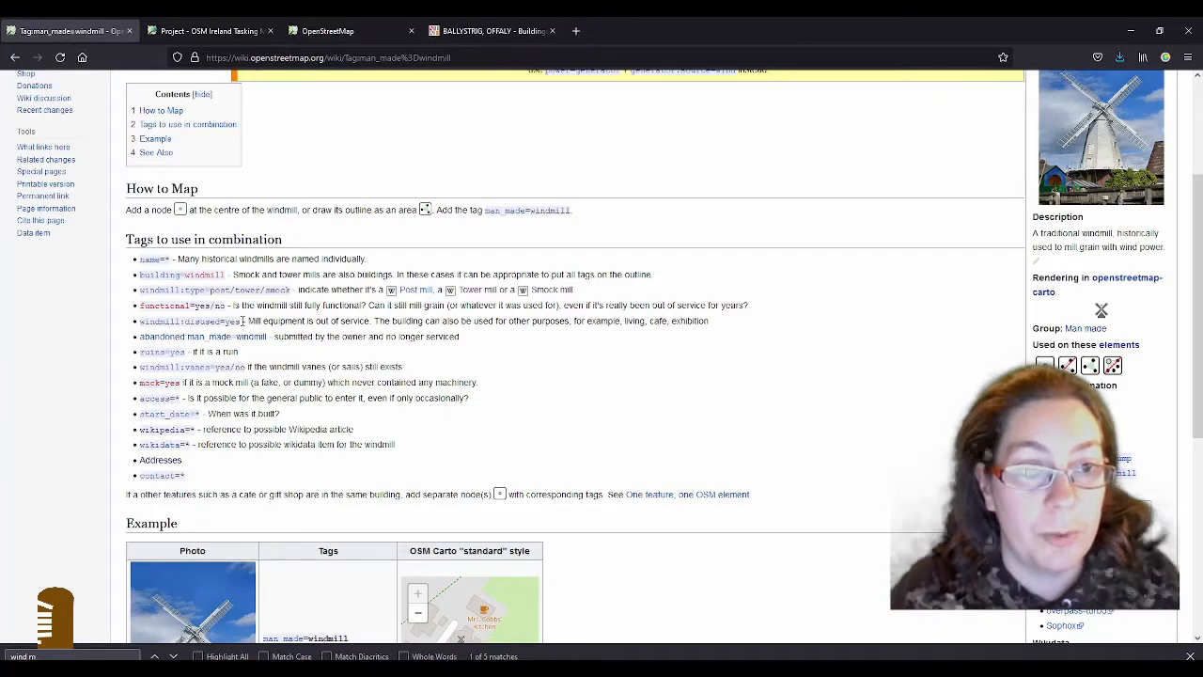
{"action": "left_click", "coordinate": [327, 32]}
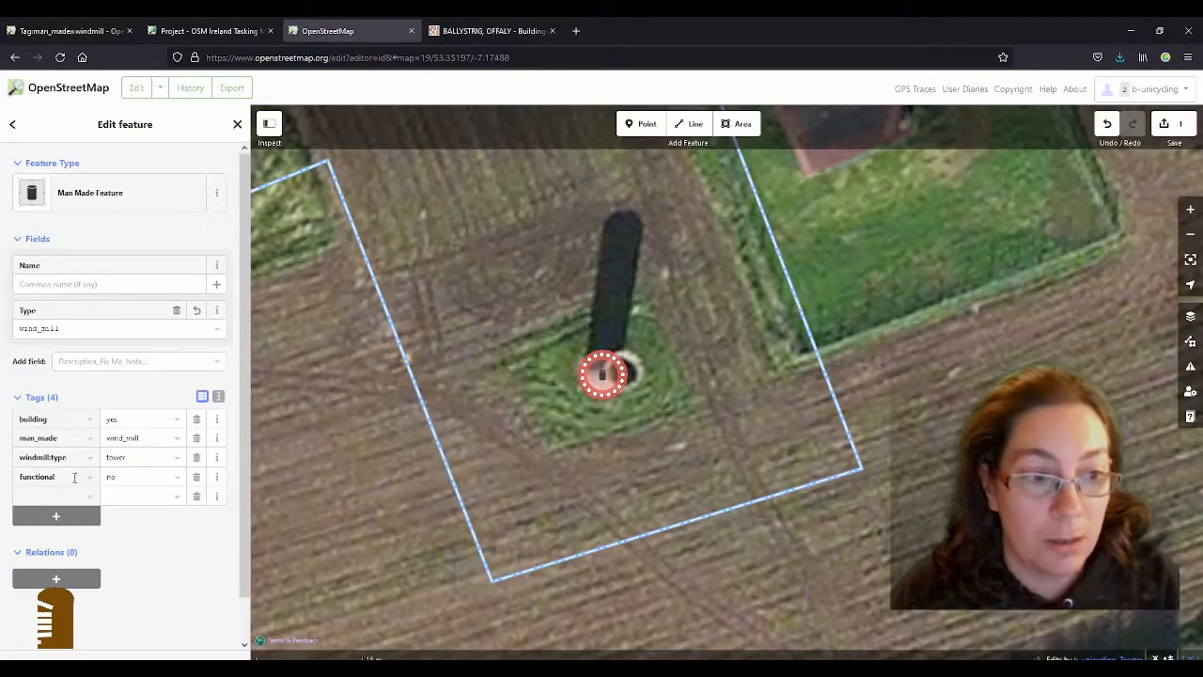
{"action": "type", "text": "windmill"}
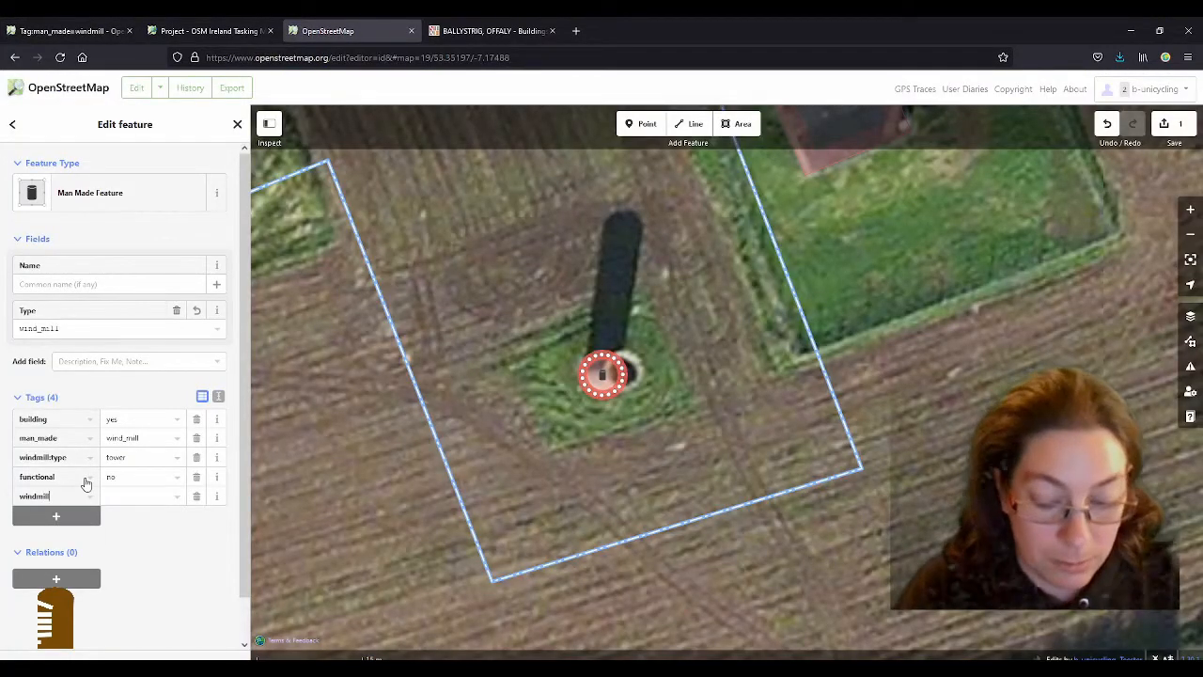
{"action": "type", "text": ":disu"}
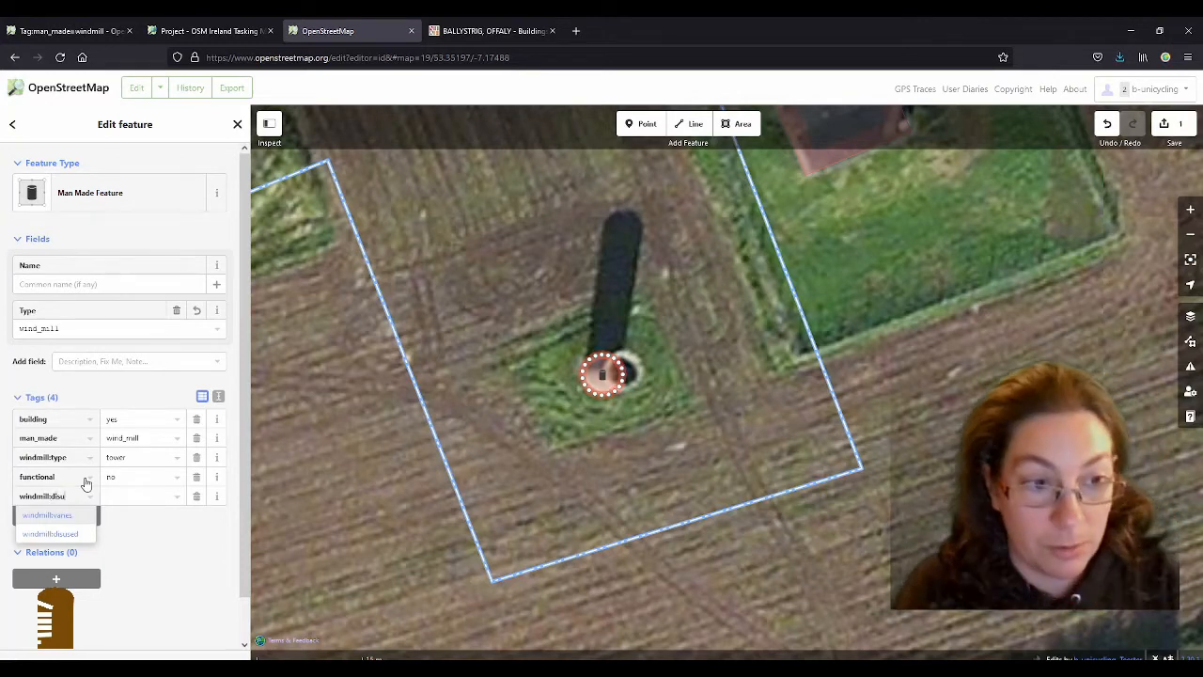
{"action": "type", "text": "sed"}
{"action": "key", "text": "Tab"}
{"action": "type", "text": "yes"}
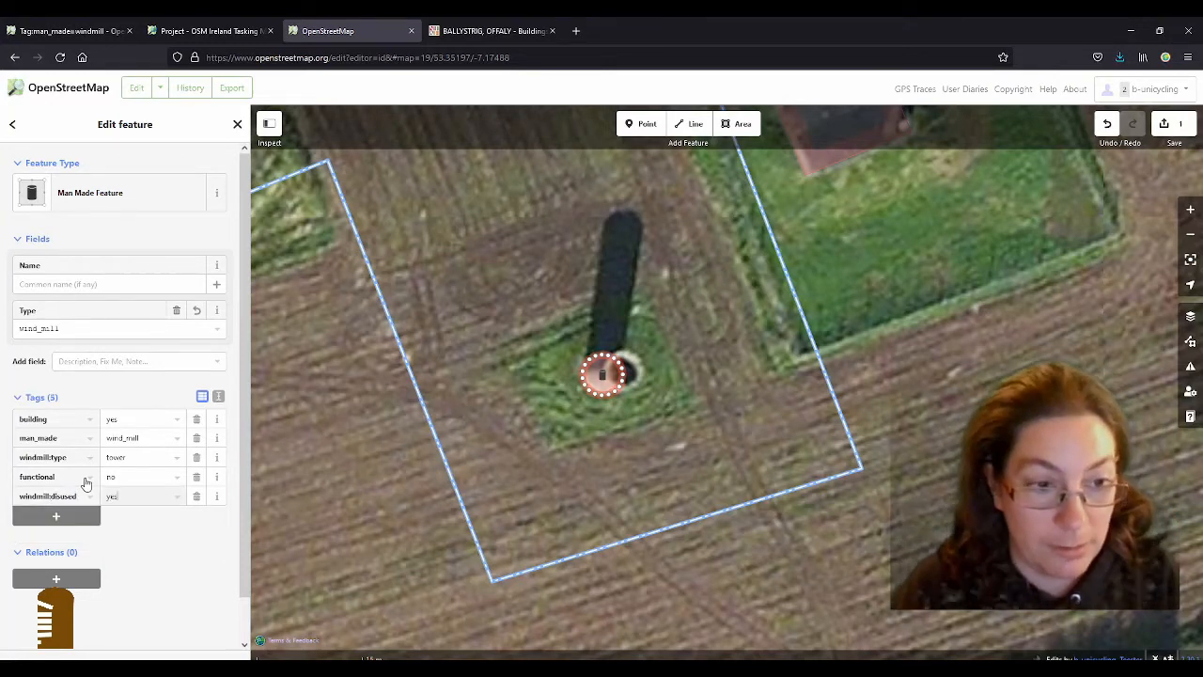
{"action": "key", "text": "Tab"}
Consult the wiki's combination tags for the mill's condition and add ruins=yes to the windmill.
{"action": "left_click", "coordinate": [58, 43]}
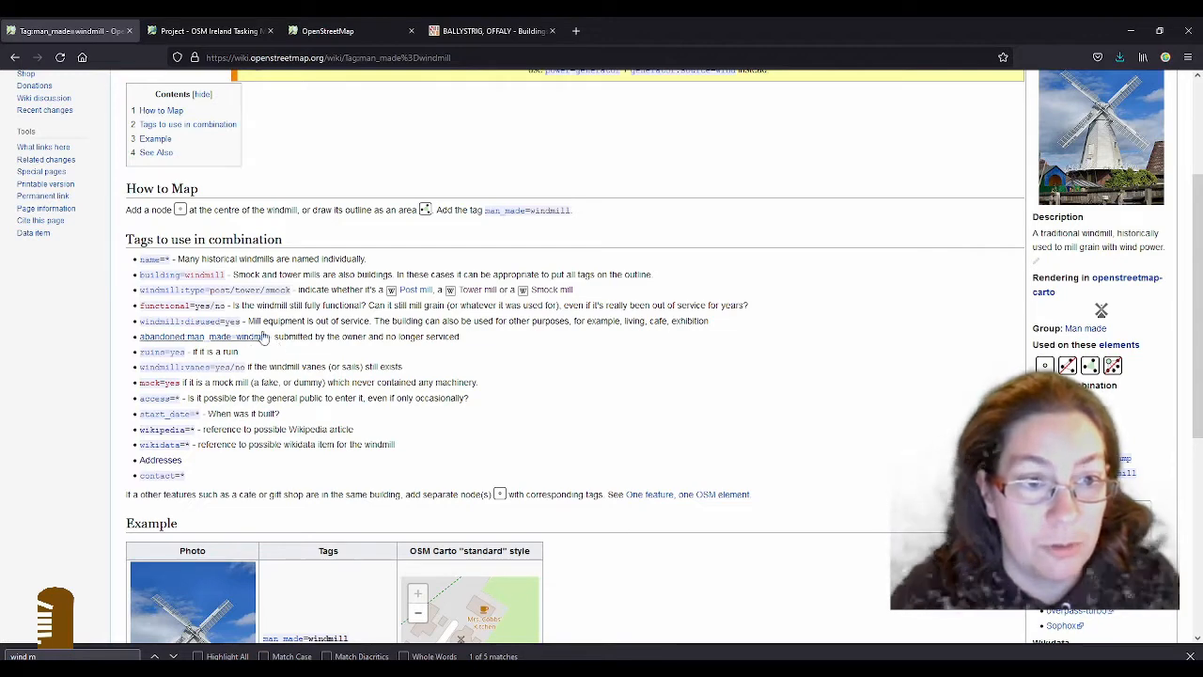
{"action": "left_click", "coordinate": [360, 34]}
{"action": "type", "text": "r"}
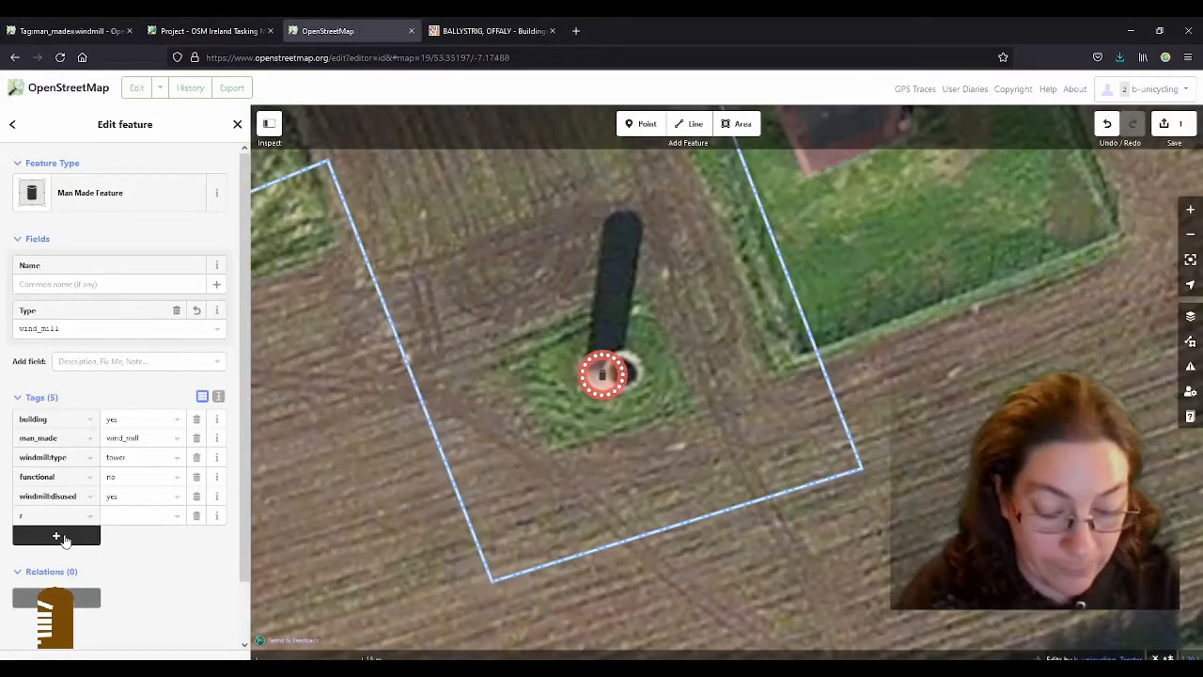
{"action": "type", "text": "uins"}
{"action": "key", "text": "Tab"}
{"action": "type", "text": "y"}
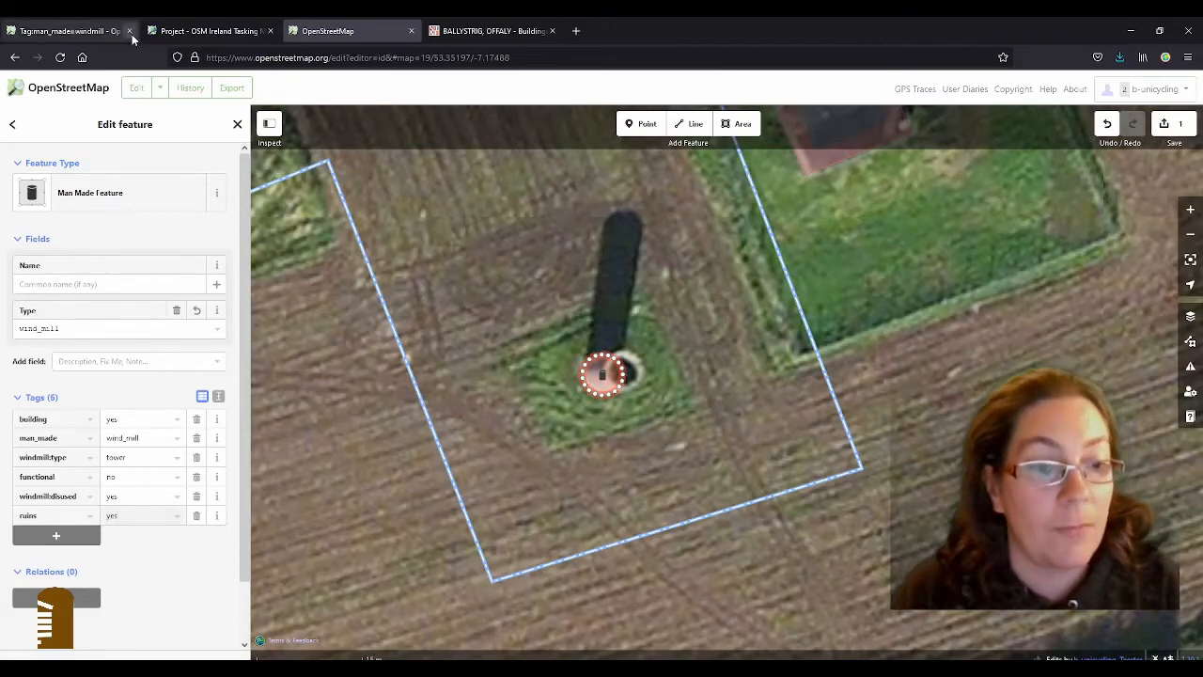
Examine the Ballystrig heritage record's photos, description and appraisal against the wiki's windmill tags.
{"action": "left_click", "coordinate": [88, 33]}
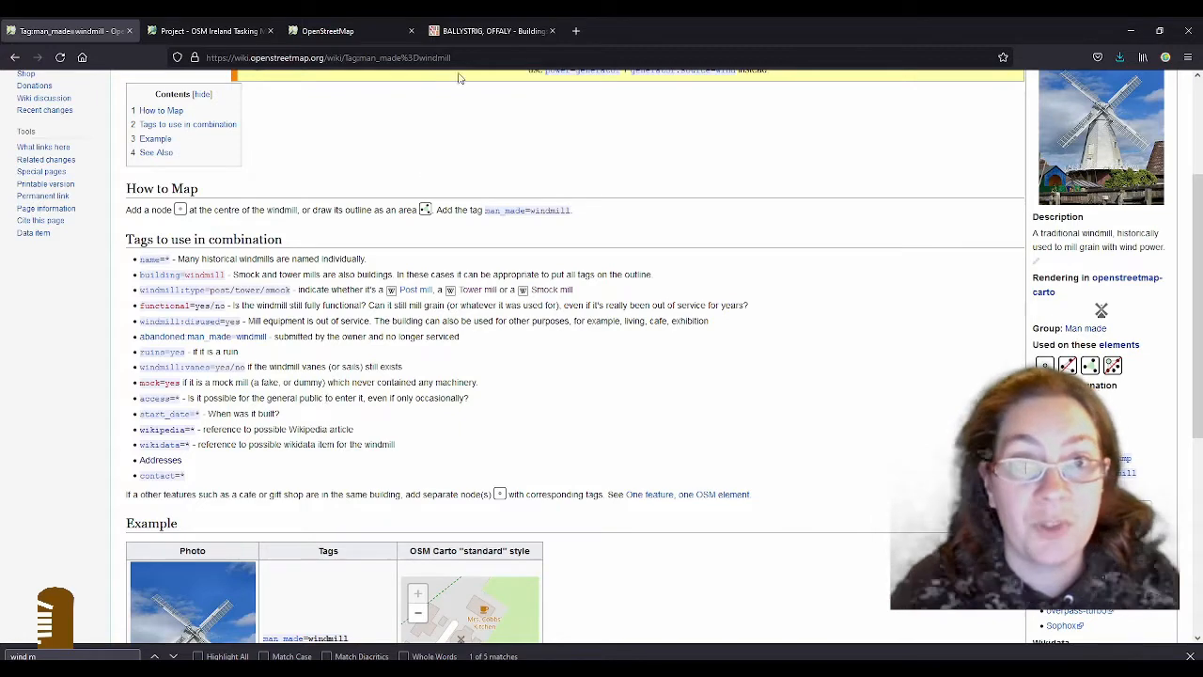
{"action": "left_click", "coordinate": [475, 34]}
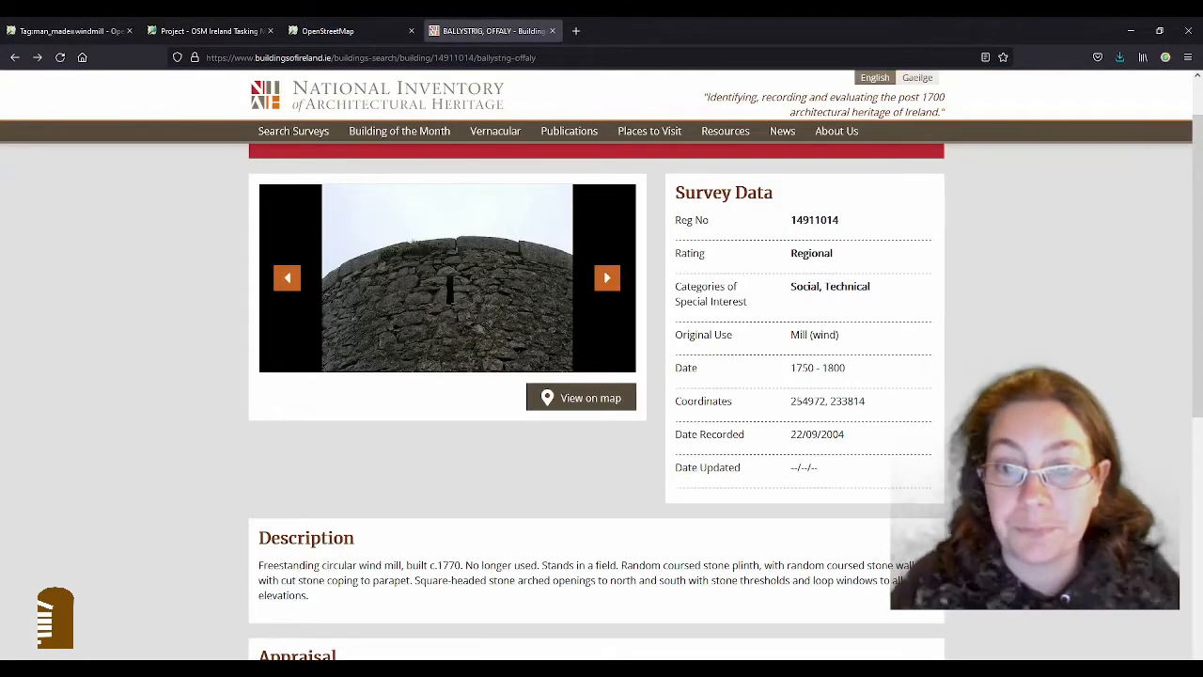
{"action": "scroll", "coordinate": [601, 405], "scroll_direction": "down", "scroll_amount": 2}
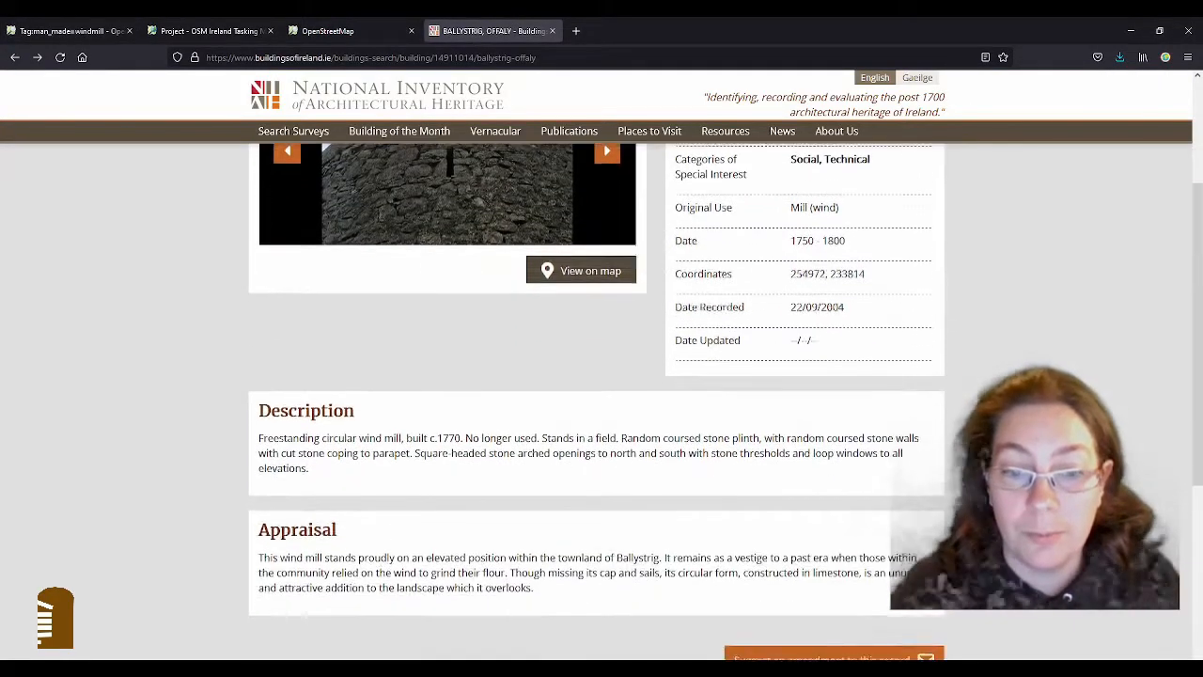
{"action": "scroll", "coordinate": [491, 195], "scroll_direction": "up", "scroll_amount": 1}
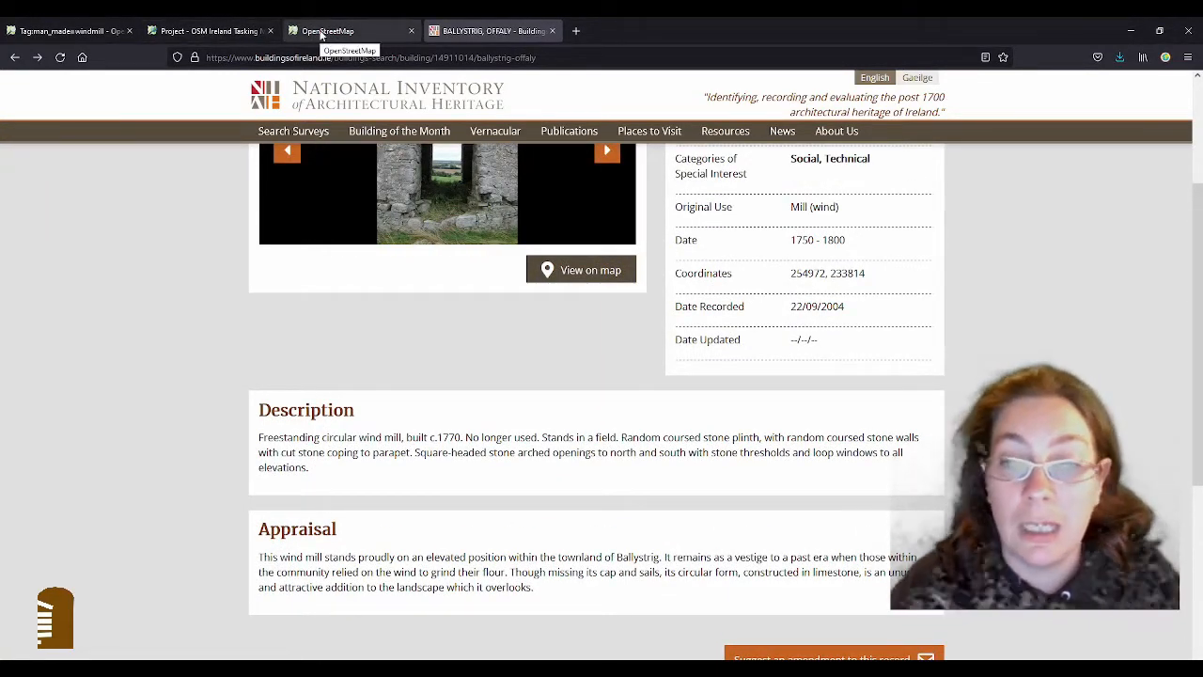
{"action": "scroll", "coordinate": [322, 287], "scroll_direction": "up", "scroll_amount": 2}
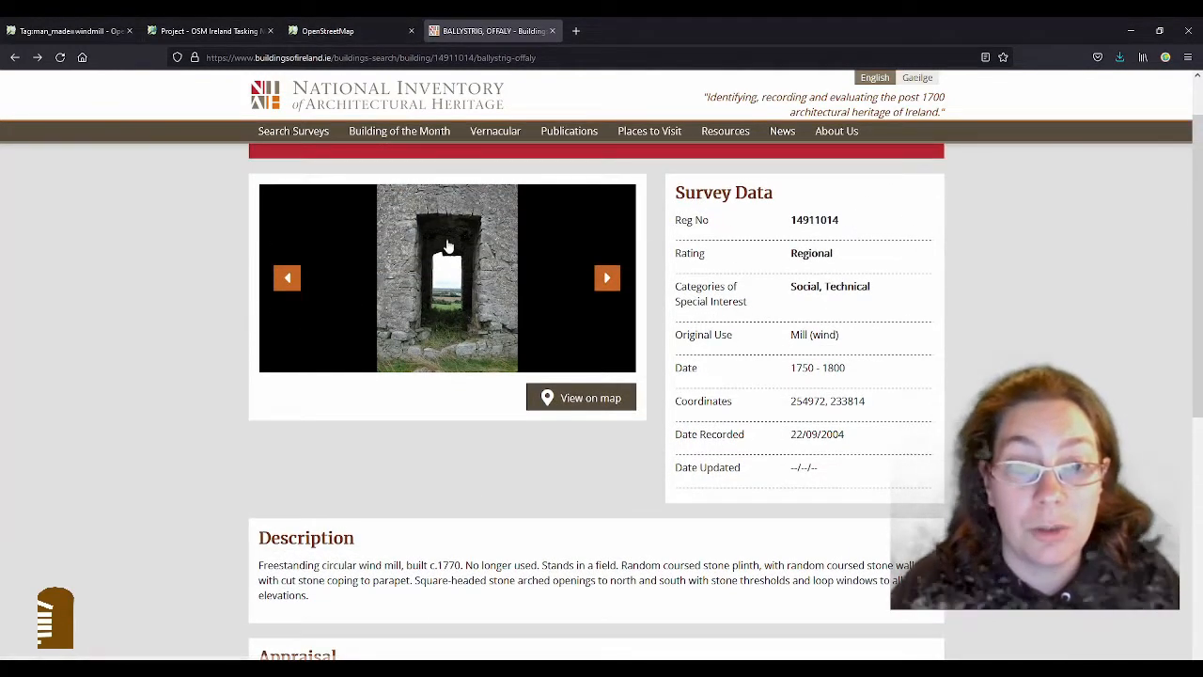
{"action": "left_click", "coordinate": [334, 31]}
{"action": "left_click", "coordinate": [47, 31]}
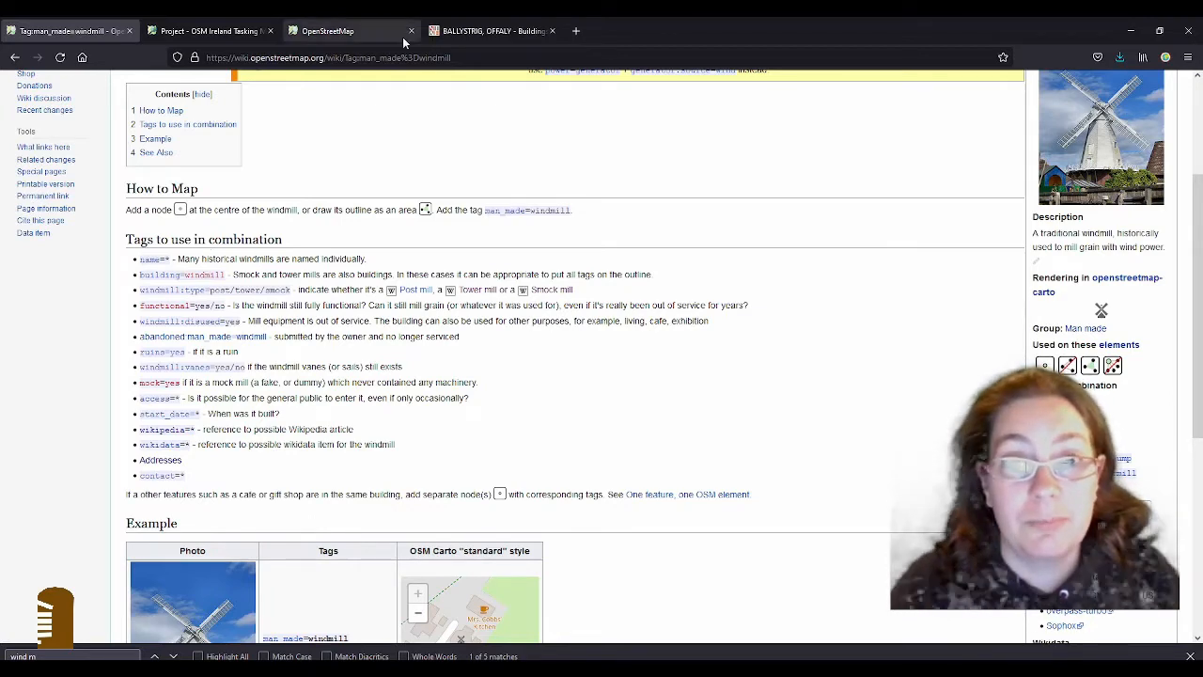
{"action": "left_click", "coordinate": [474, 35]}
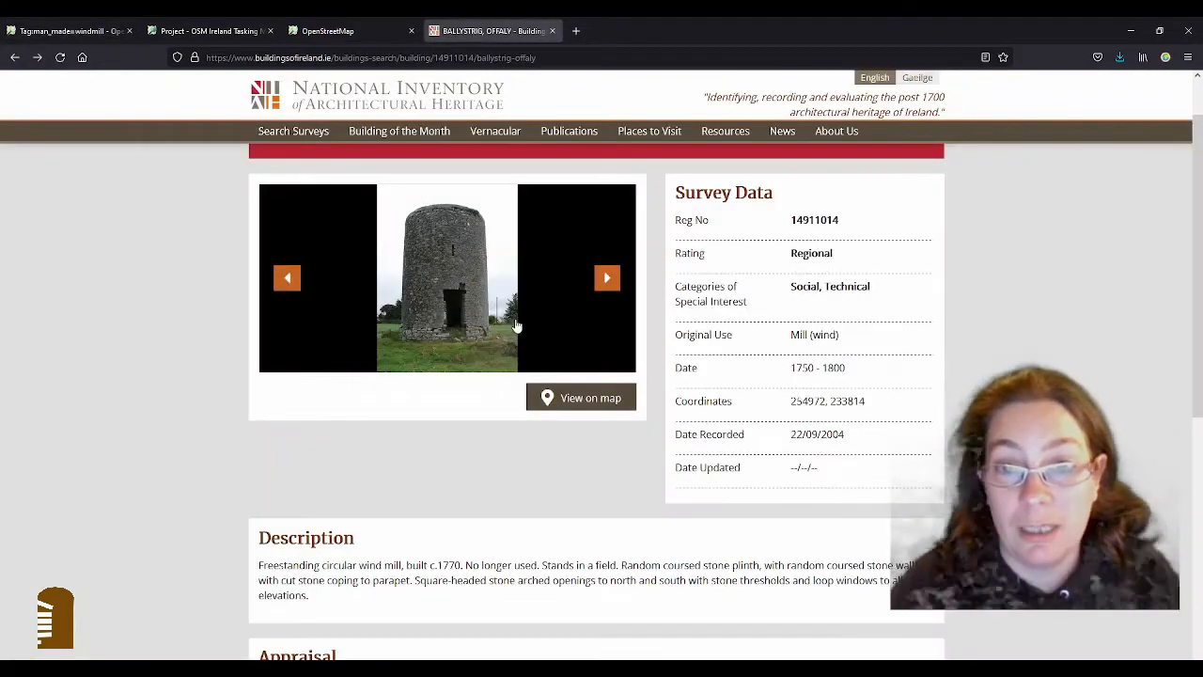
{"action": "scroll", "coordinate": [524, 323], "scroll_direction": "down", "scroll_amount": 1}
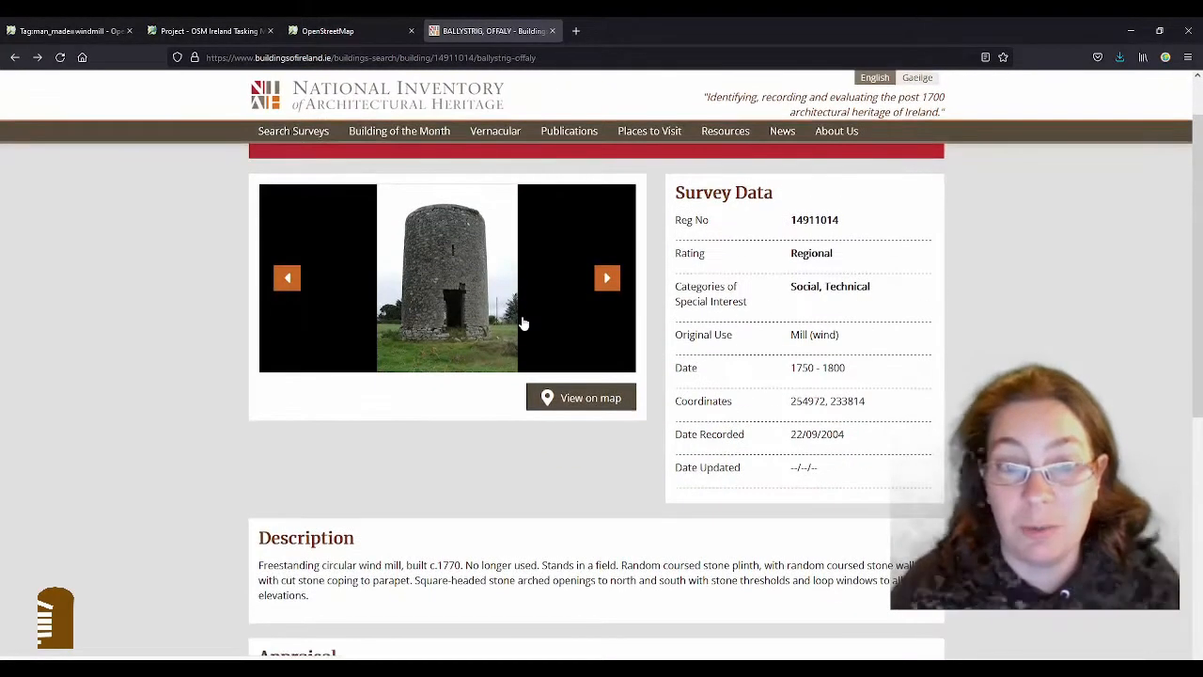
Check the wiki's recommended building tag and set the circular building's building value to windmill.
{"action": "left_click", "coordinate": [94, 35]}
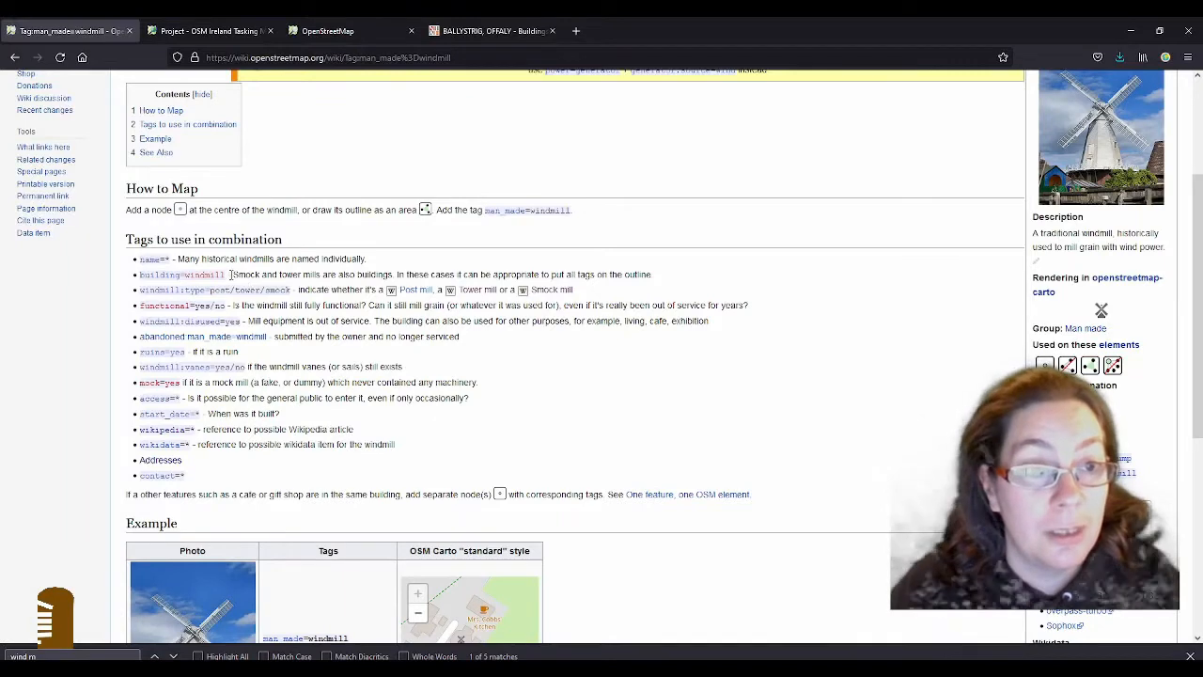
{"action": "left_click", "coordinate": [323, 31]}
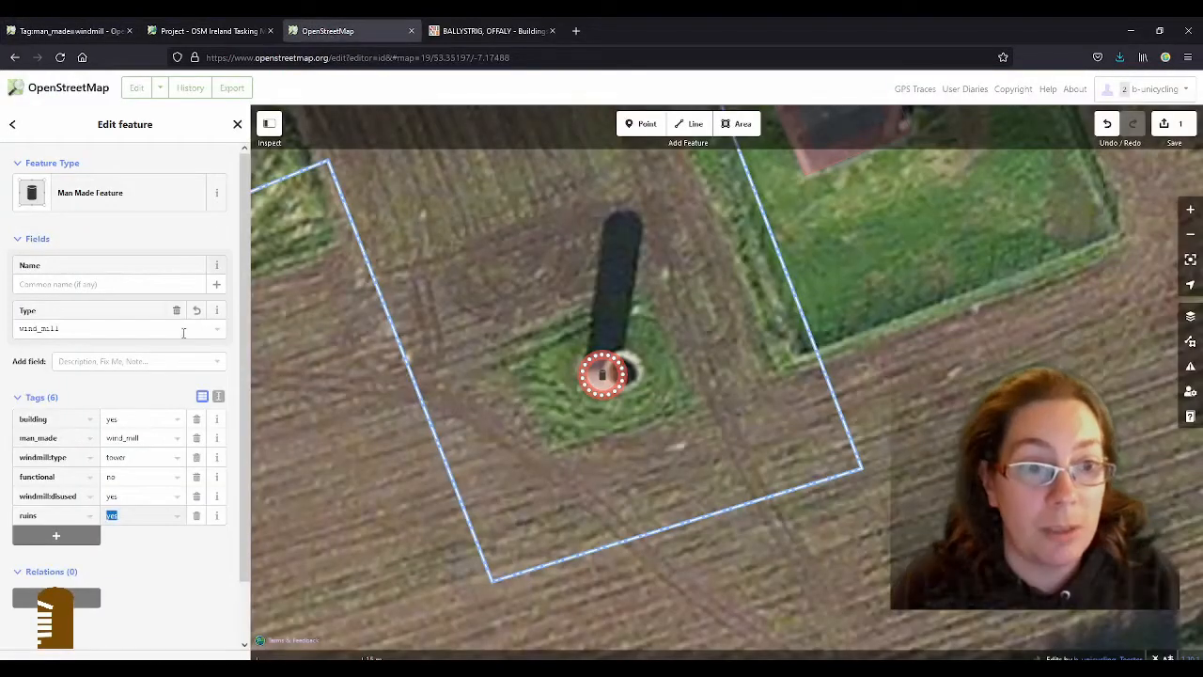
{"action": "left_click", "coordinate": [127, 420]}
{"action": "type", "text": "windmill"}
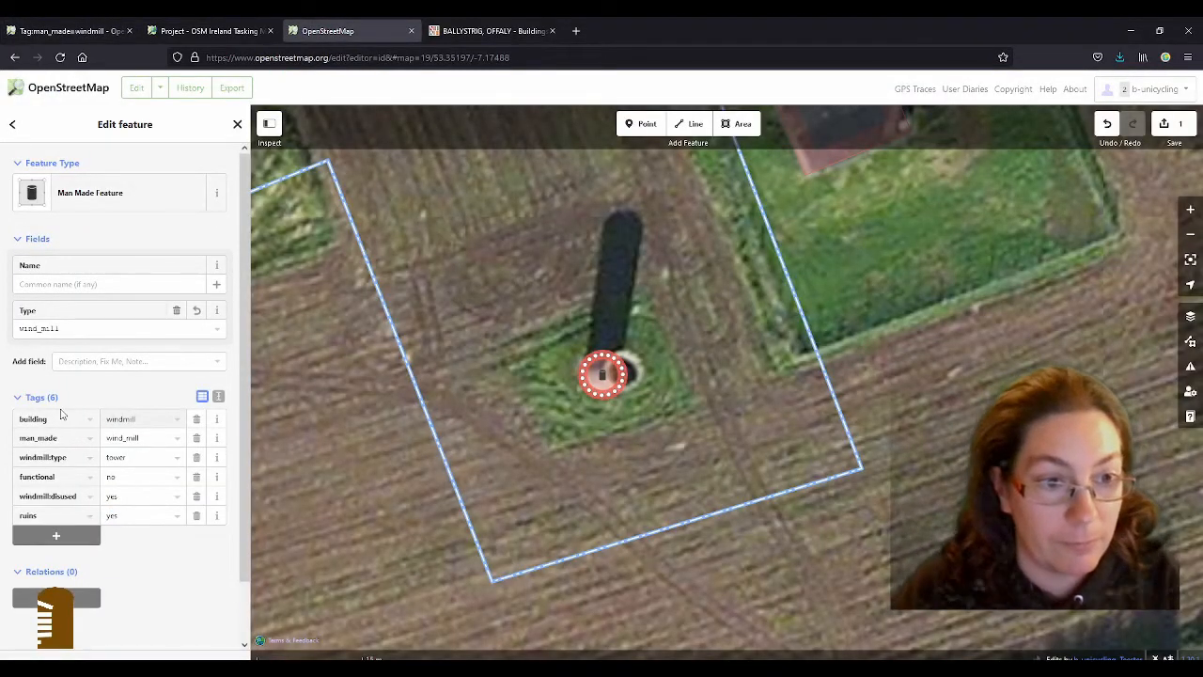
{"action": "left_click", "coordinate": [530, 405]}
{"action": "left_click", "coordinate": [603, 384]}
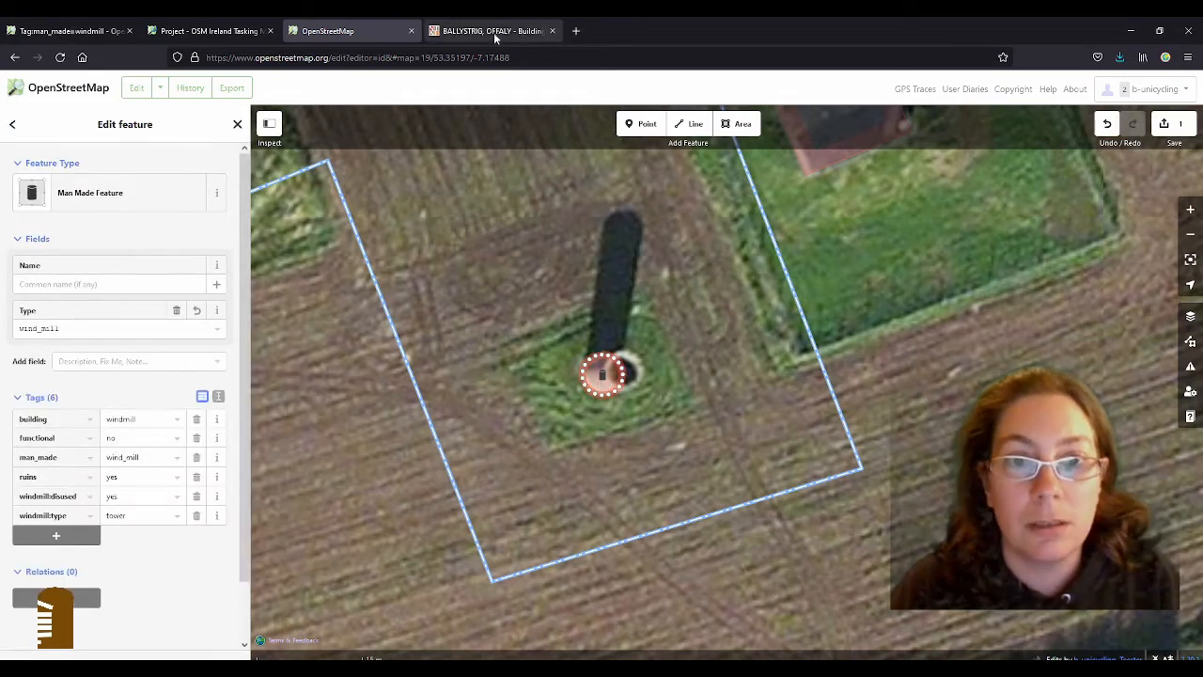
Check the wiki's tag for sails and add windmill:vanes=no to the windmill.
{"action": "left_click", "coordinate": [54, 33]}
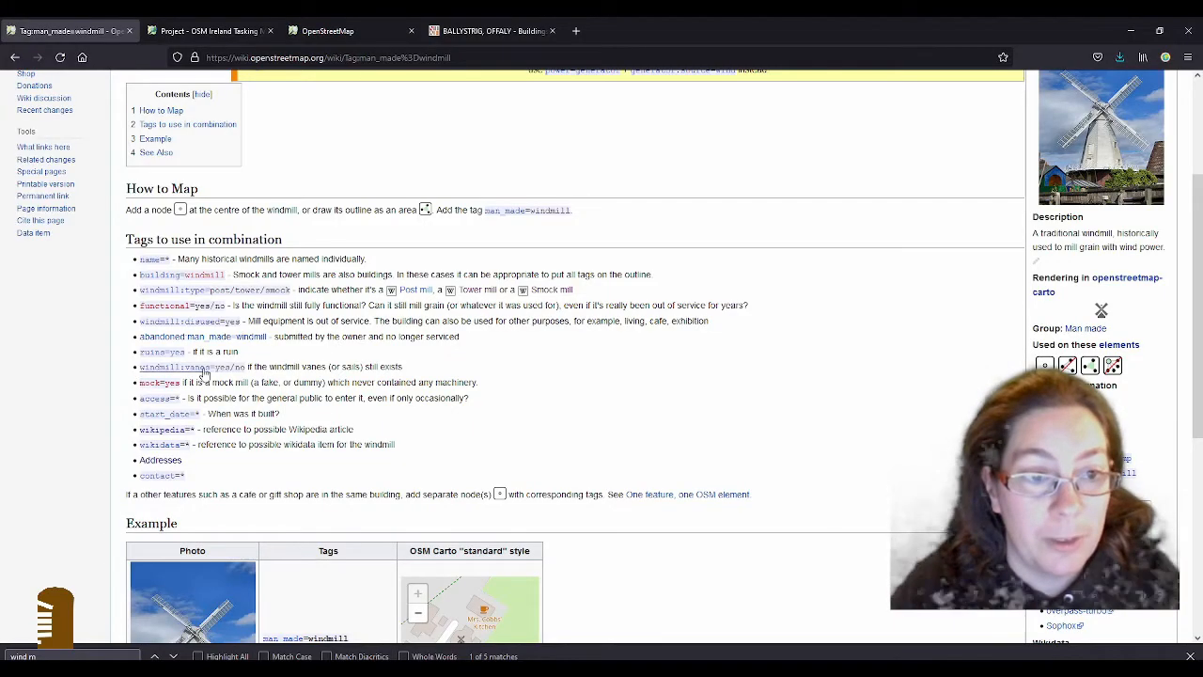
{"action": "left_click", "coordinate": [327, 31]}
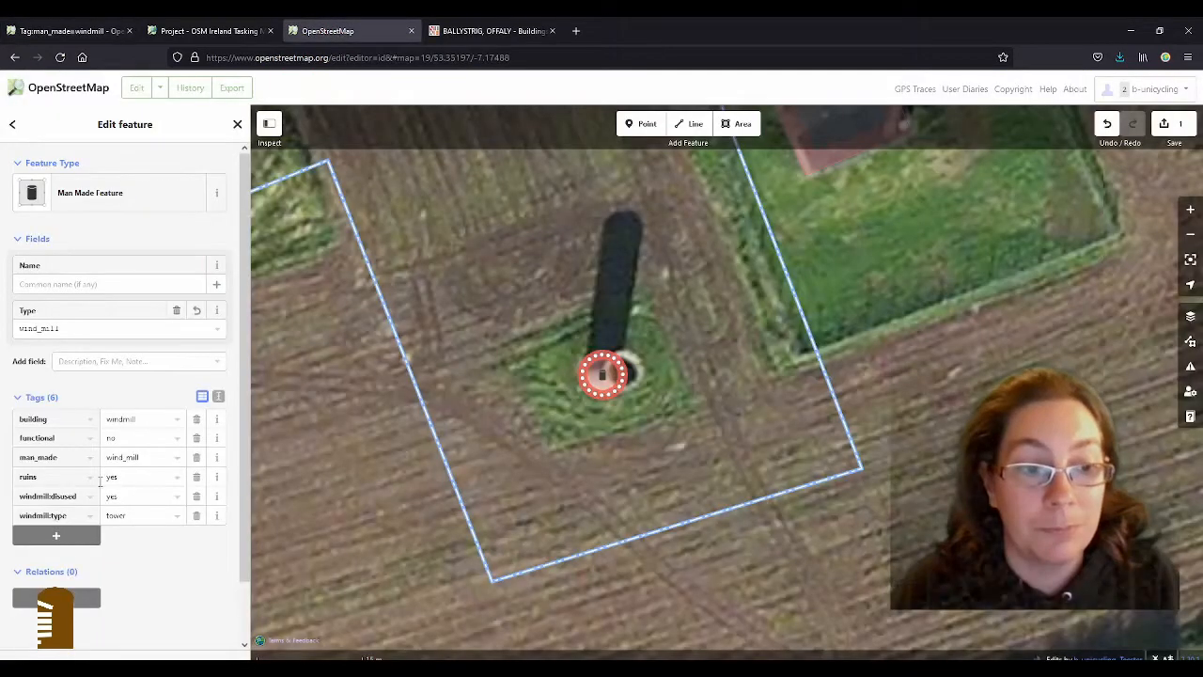
{"action": "left_click", "coordinate": [75, 541]}
{"action": "type", "text": "windi"}
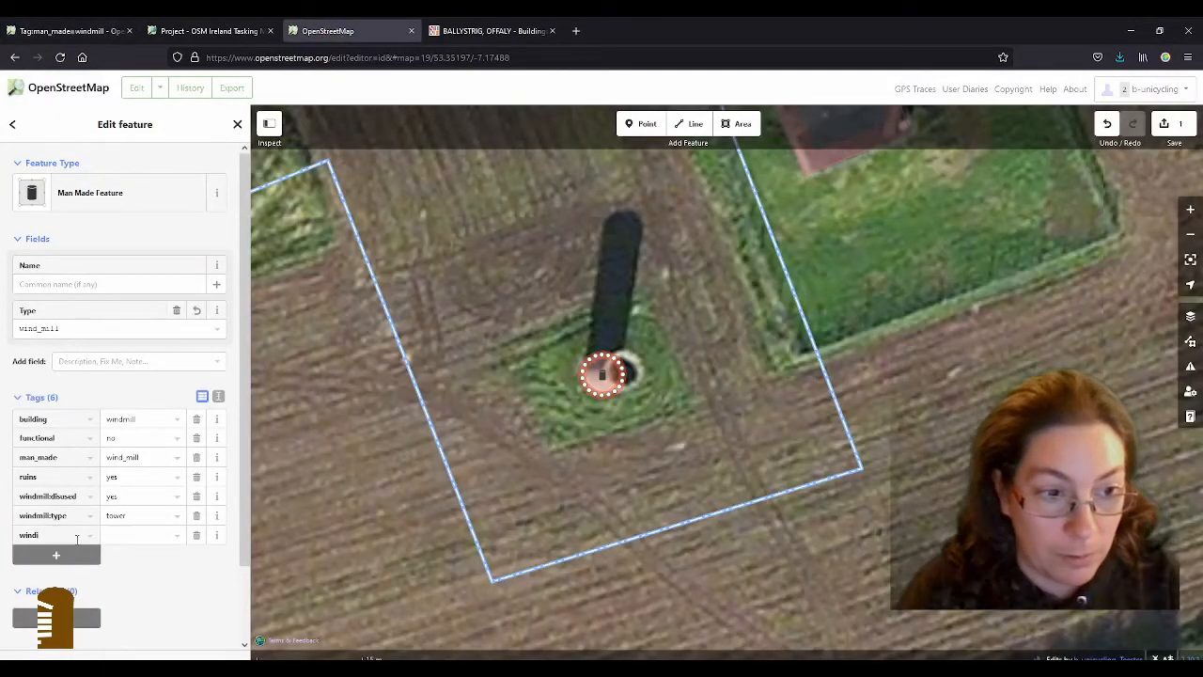
{"action": "type", "text": "mi"}
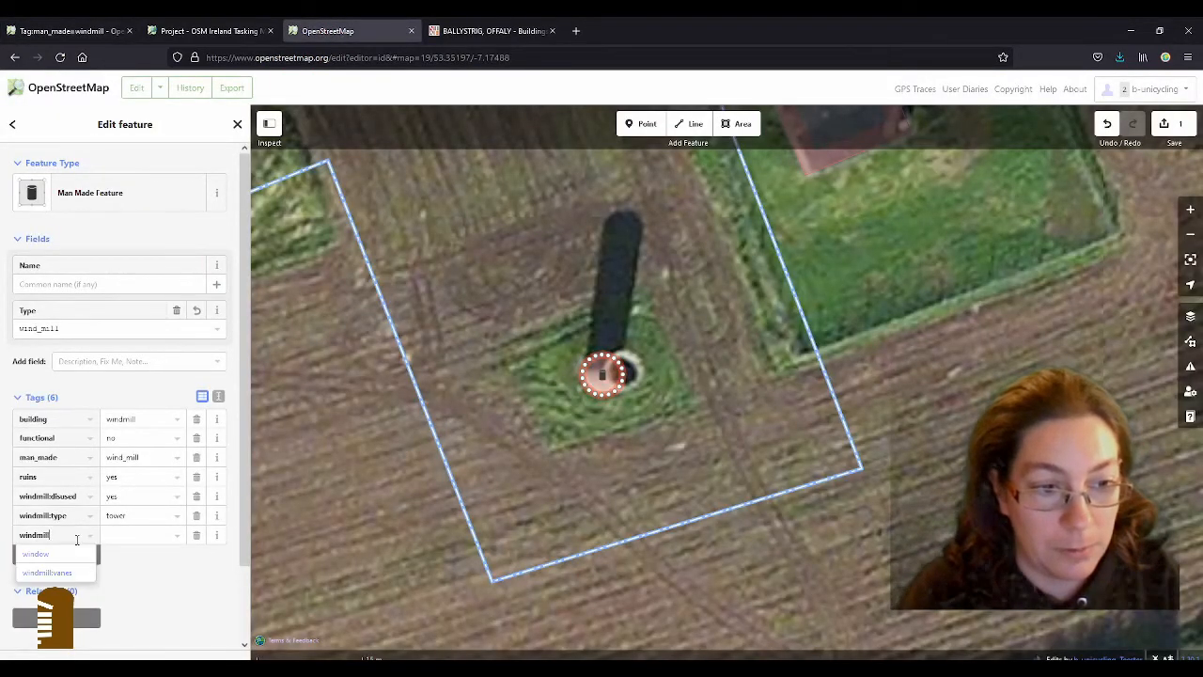
{"action": "type", "text": "ll"}
{"action": "key", "text": "Tab"}
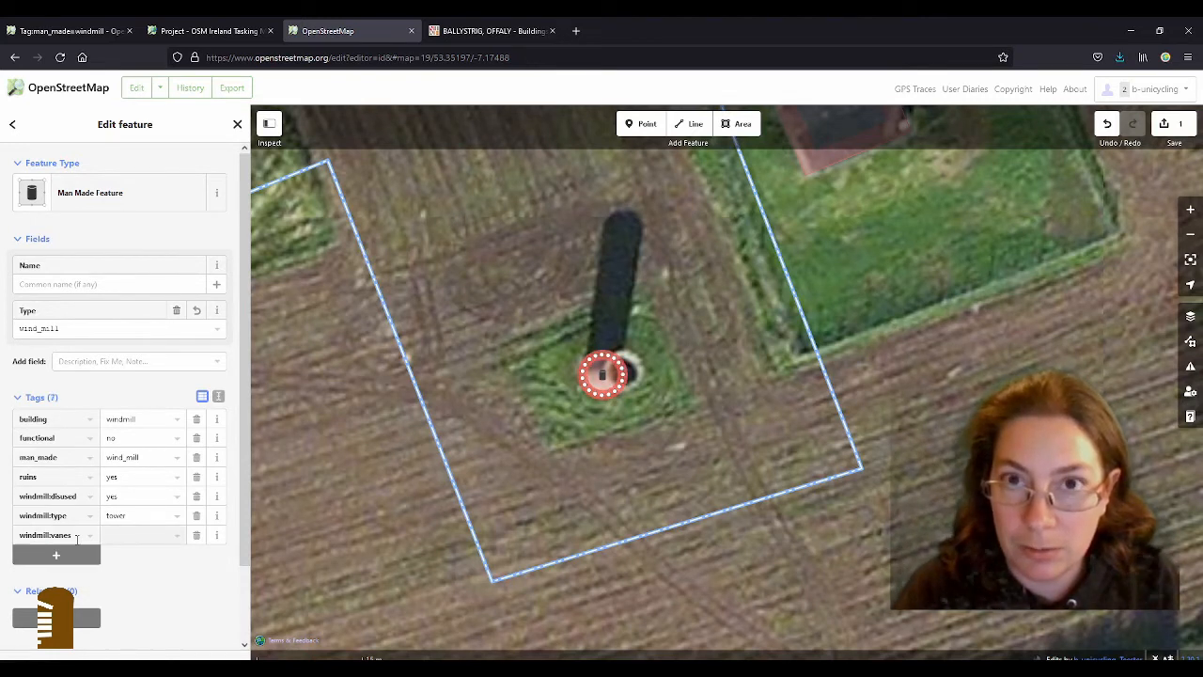
{"action": "type", "text": "no"}
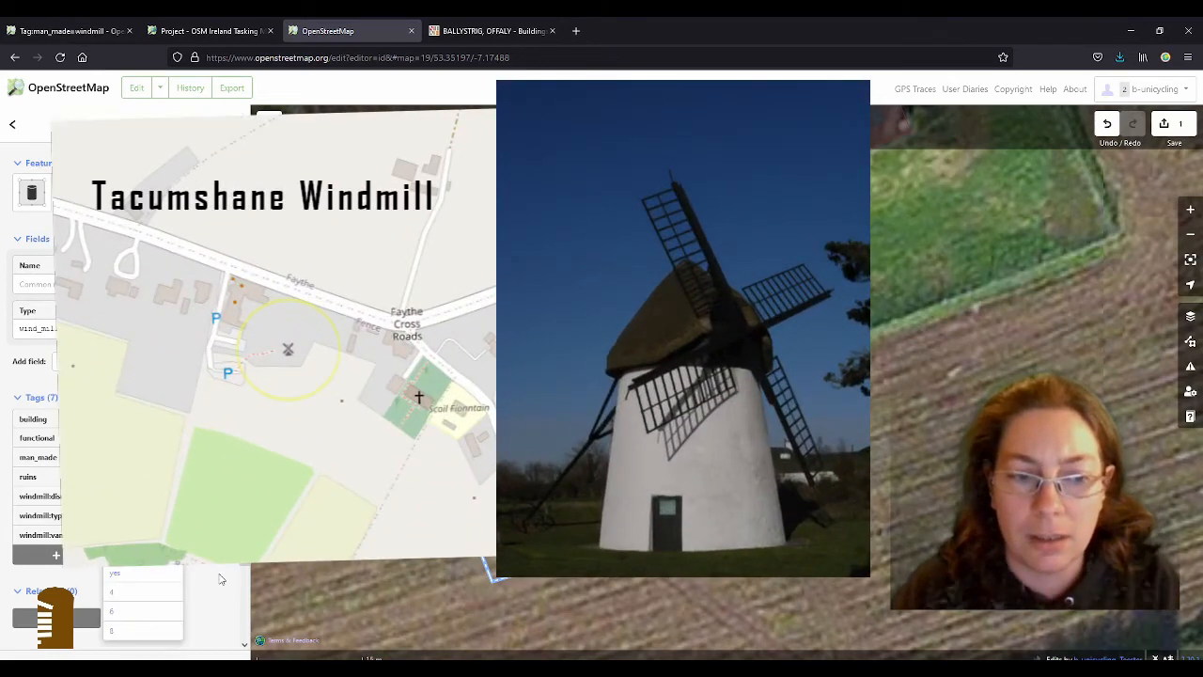
{"action": "left_click", "coordinate": [221, 579]}
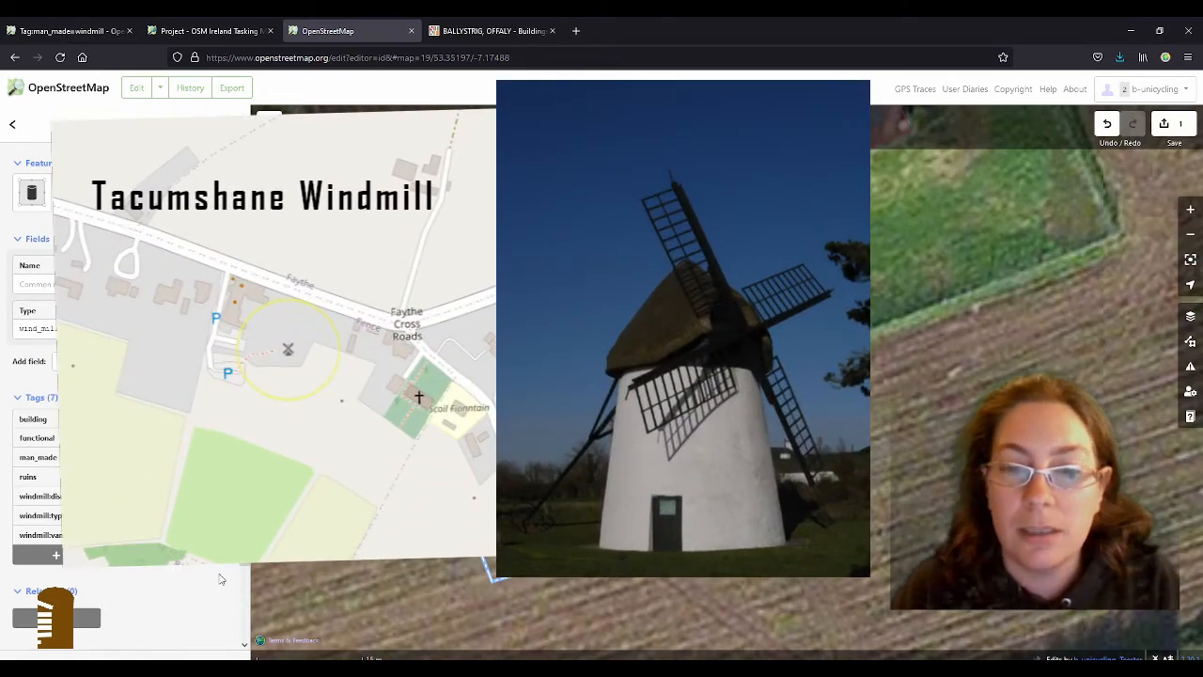
Review the rest of the windmill wiki page, and inspect the tagged building and its surroundings on the aerial imagery.
{"action": "left_click", "coordinate": [71, 31]}
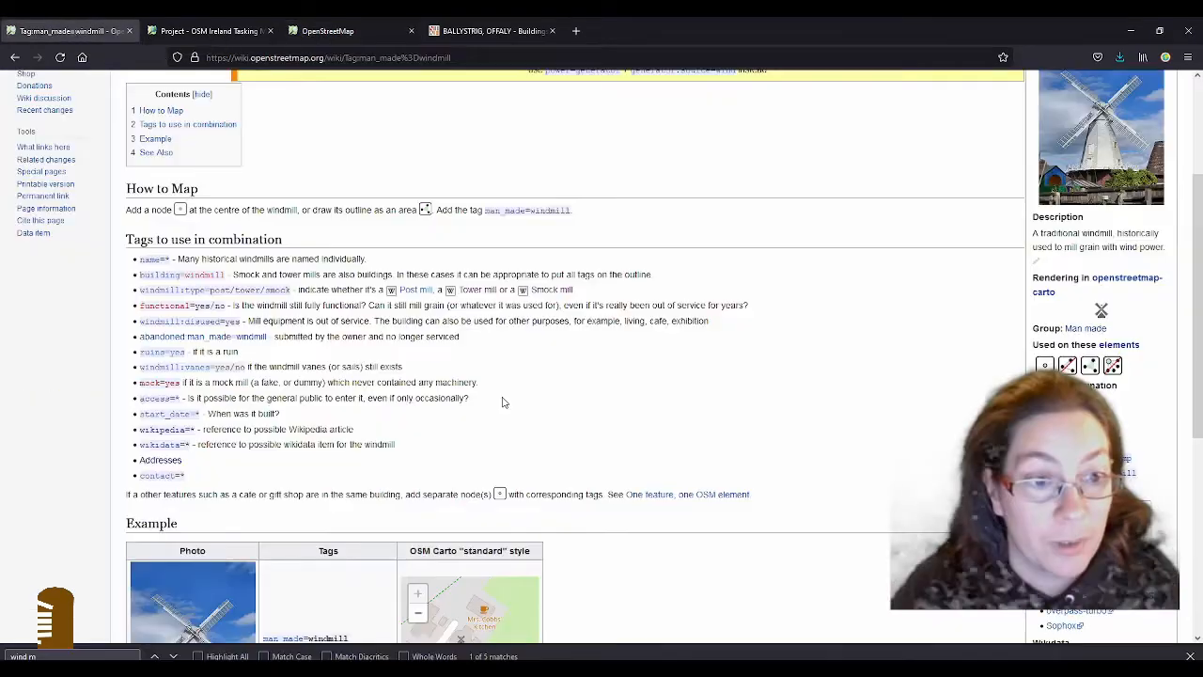
{"action": "scroll", "coordinate": [502, 403], "scroll_direction": "down", "scroll_amount": 5}
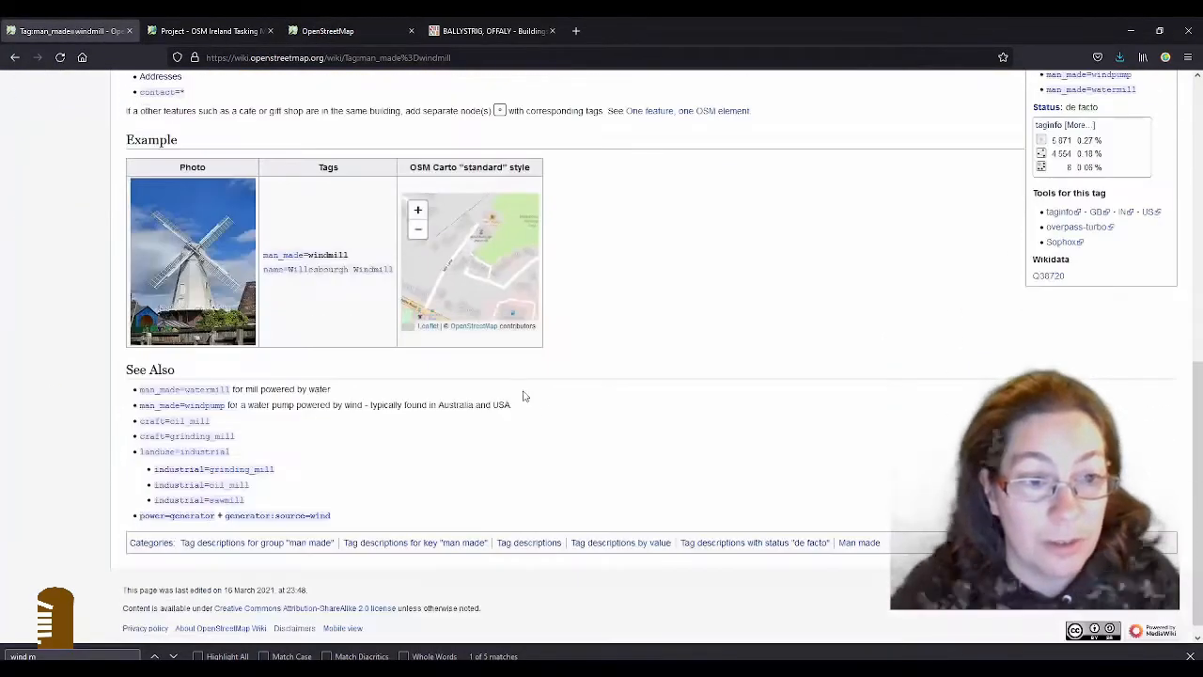
{"action": "left_click", "coordinate": [344, 32]}
{"action": "scroll", "coordinate": [640, 451], "scroll_direction": "down", "scroll_amount": 4}
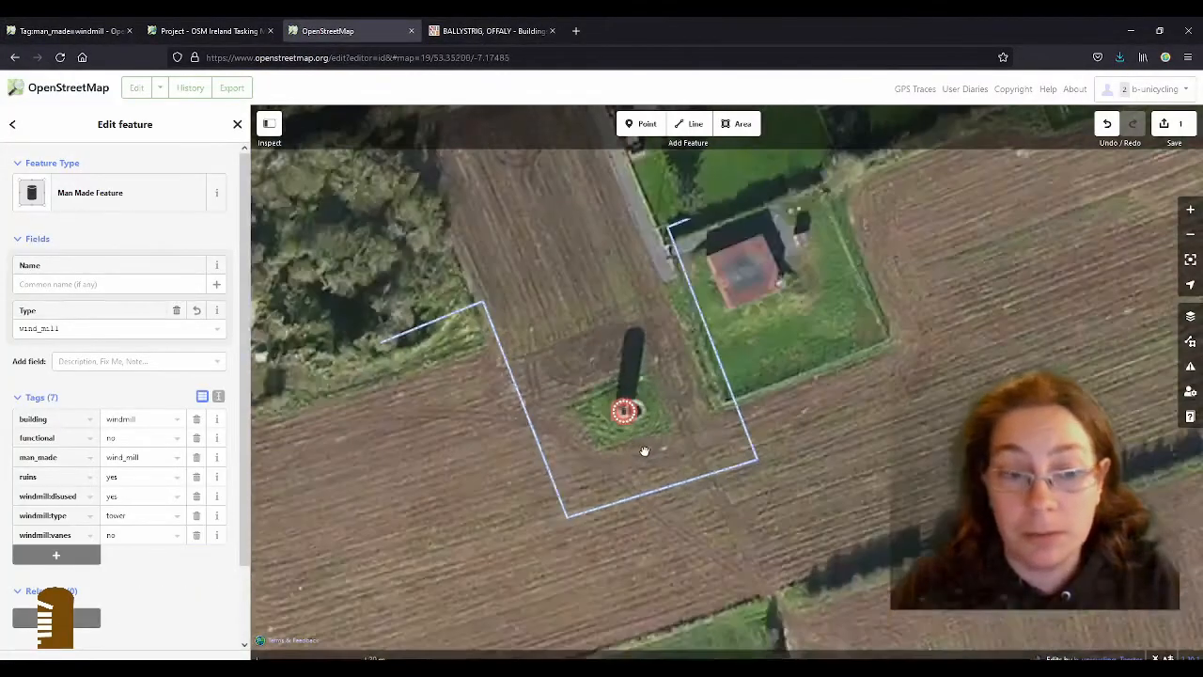
{"action": "scroll", "coordinate": [639, 456], "scroll_direction": "down", "scroll_amount": 1}
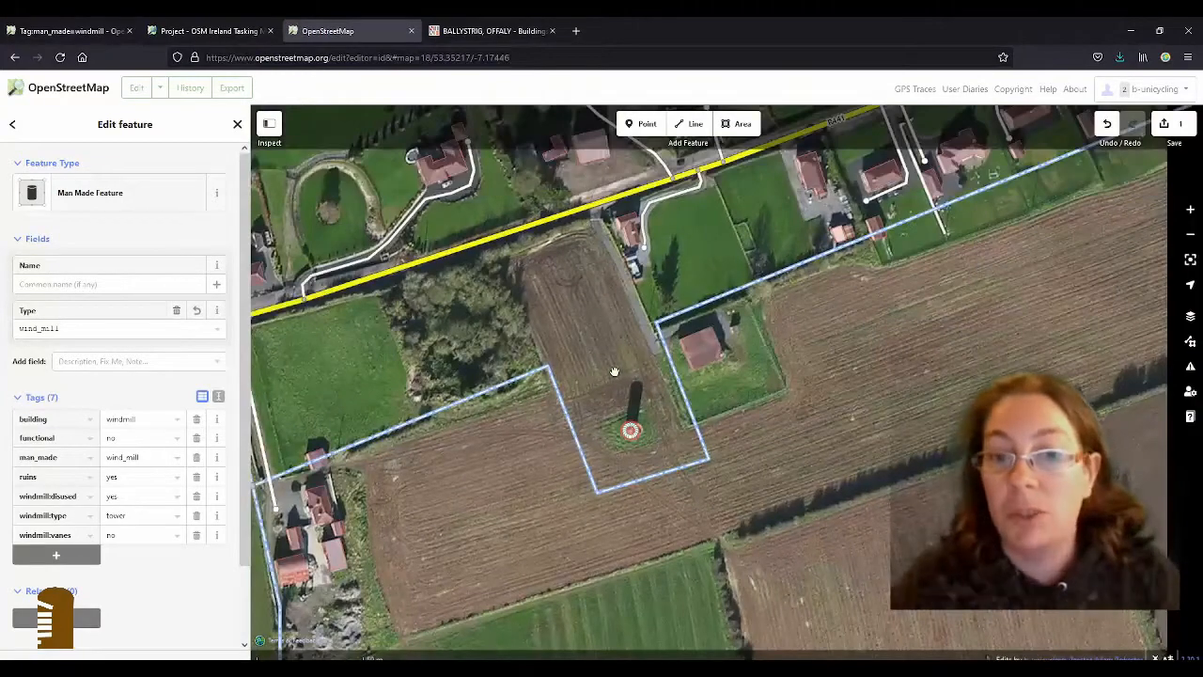
{"action": "scroll", "coordinate": [639, 451], "scroll_direction": "up", "scroll_amount": 4}
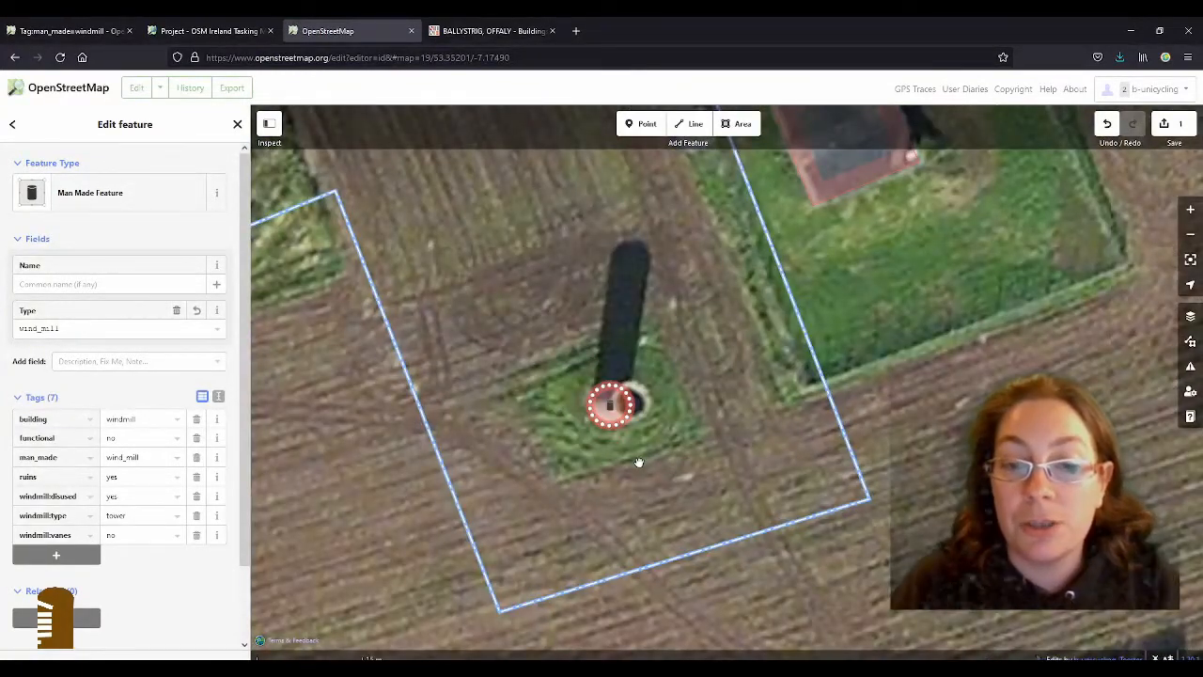
{"action": "scroll", "coordinate": [626, 459], "scroll_direction": "up", "scroll_amount": 2}
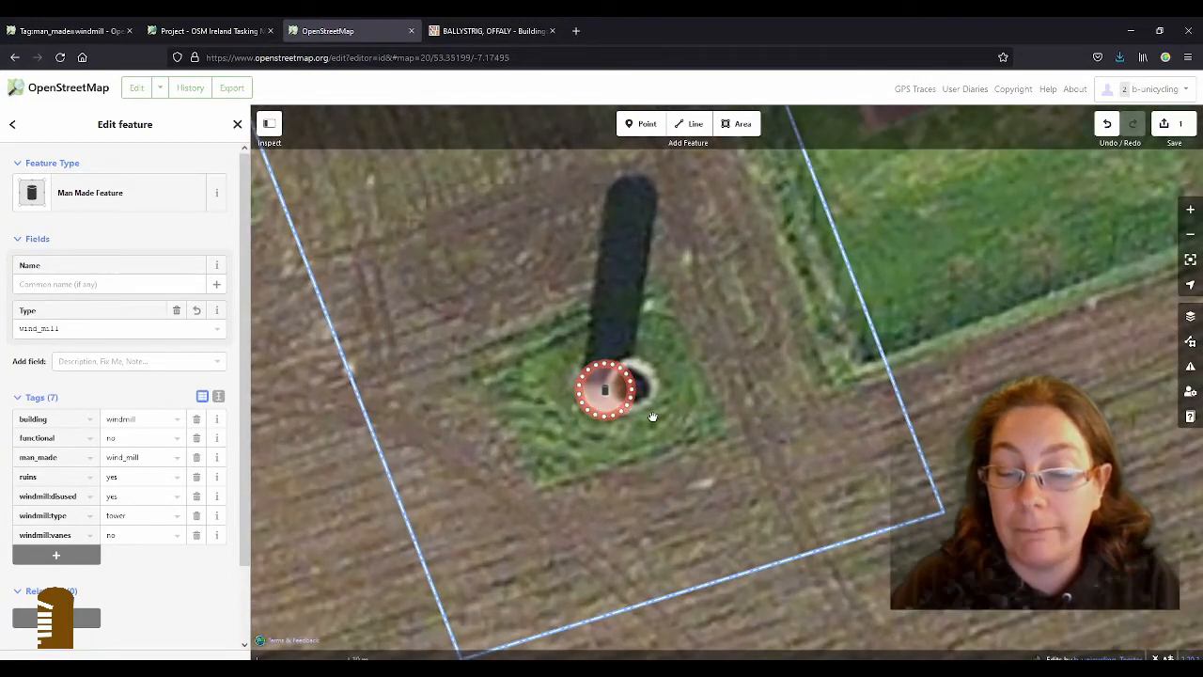
{"action": "left_click", "coordinate": [613, 472]}
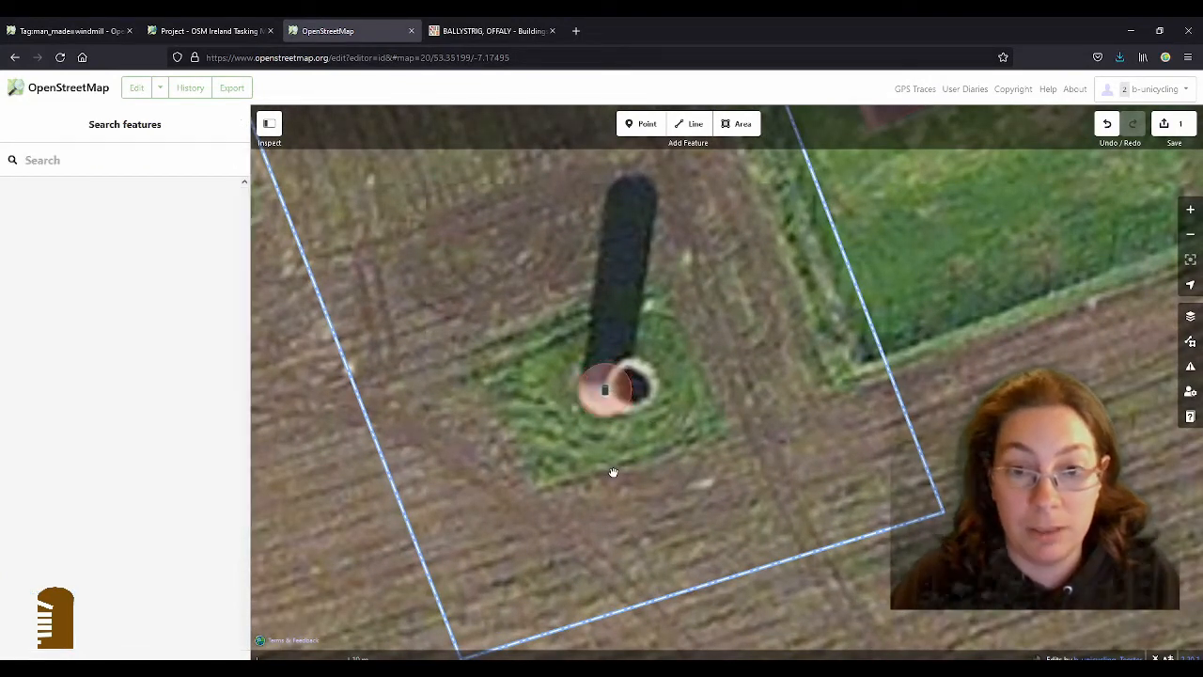
{"action": "scroll", "coordinate": [613, 472], "scroll_direction": "up", "scroll_amount": 2}
{"action": "scroll", "coordinate": [613, 472], "scroll_direction": "down", "scroll_amount": 6}
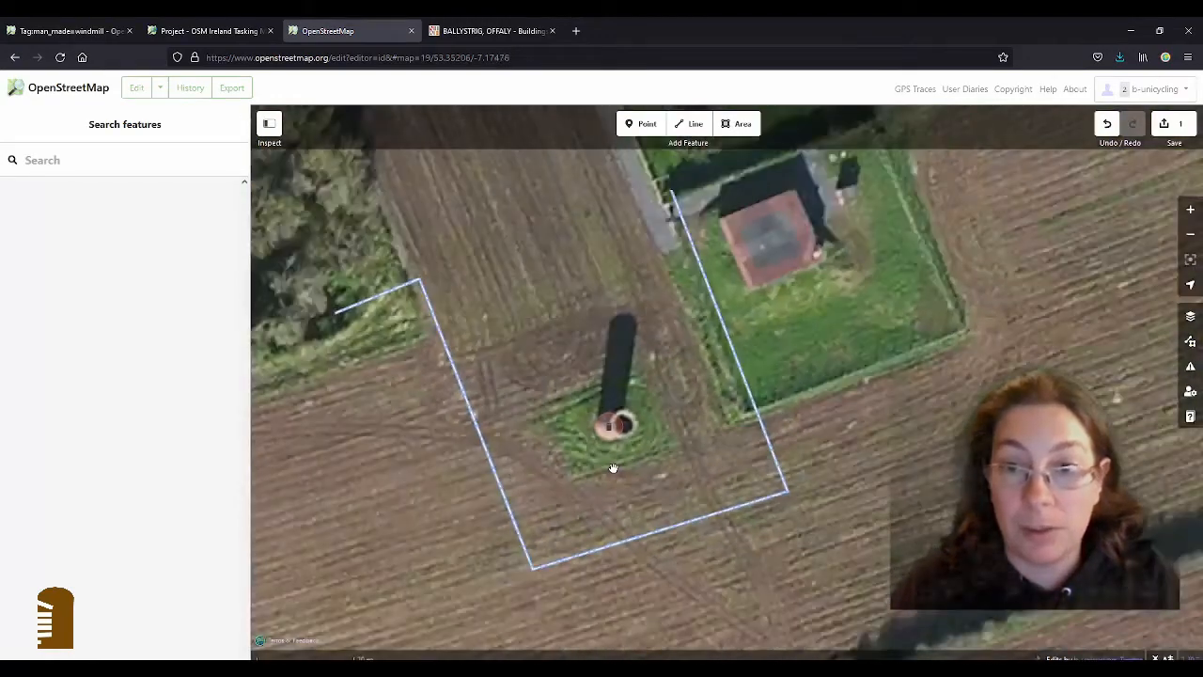
{"action": "scroll", "coordinate": [609, 473], "scroll_direction": "down", "scroll_amount": 1}
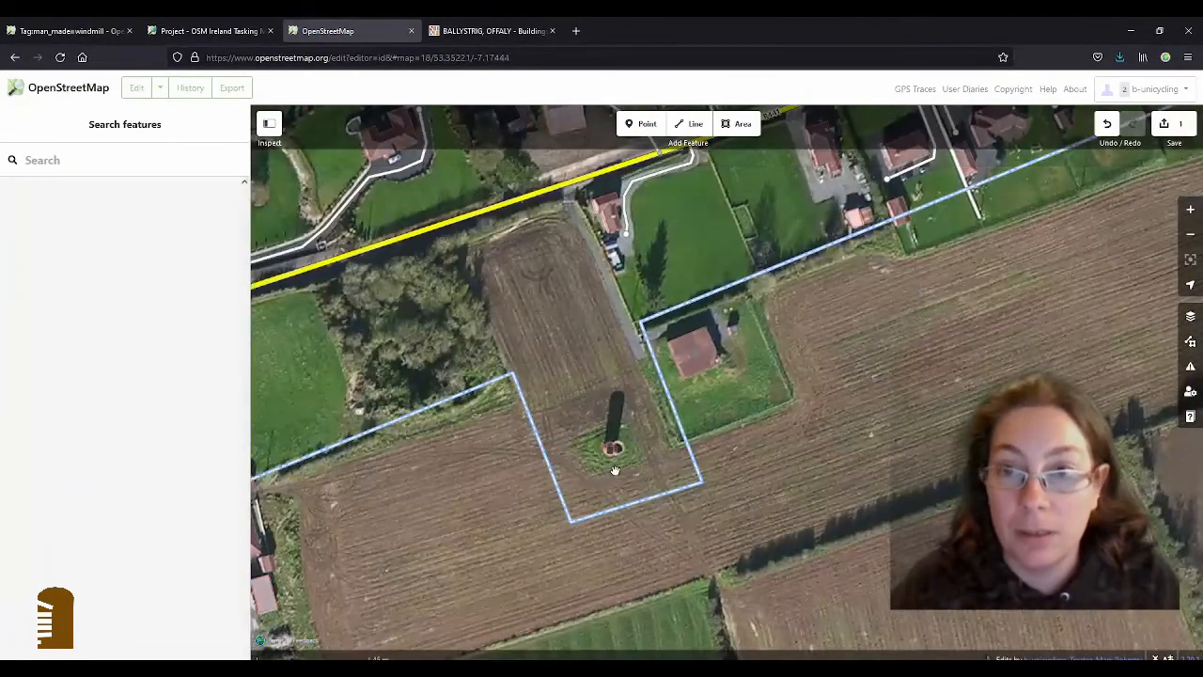
{"action": "scroll", "coordinate": [619, 458], "scroll_direction": "up", "scroll_amount": 1}
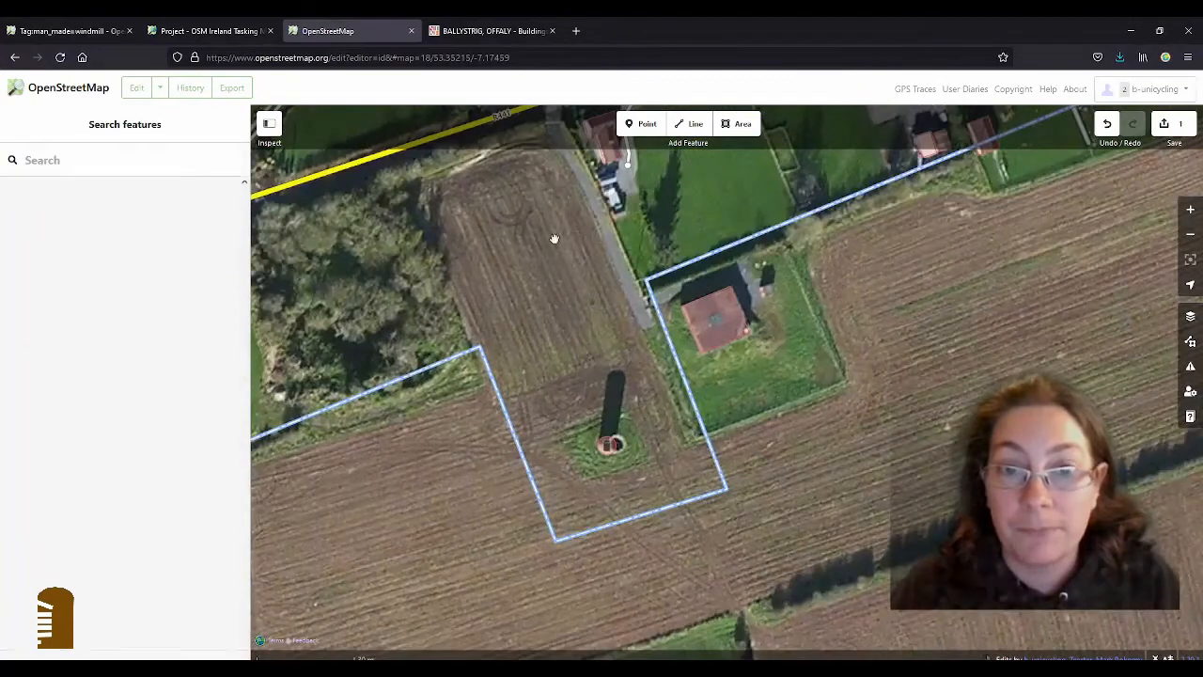
{"action": "mouse_move", "coordinate": [556, 239]}
{"action": "left_mouse_down"}
{"action": "mouse_move", "coordinate": [591, 398]}
{"action": "mouse_move", "coordinate": [553, 250]}
{"action": "left_mouse_up"}
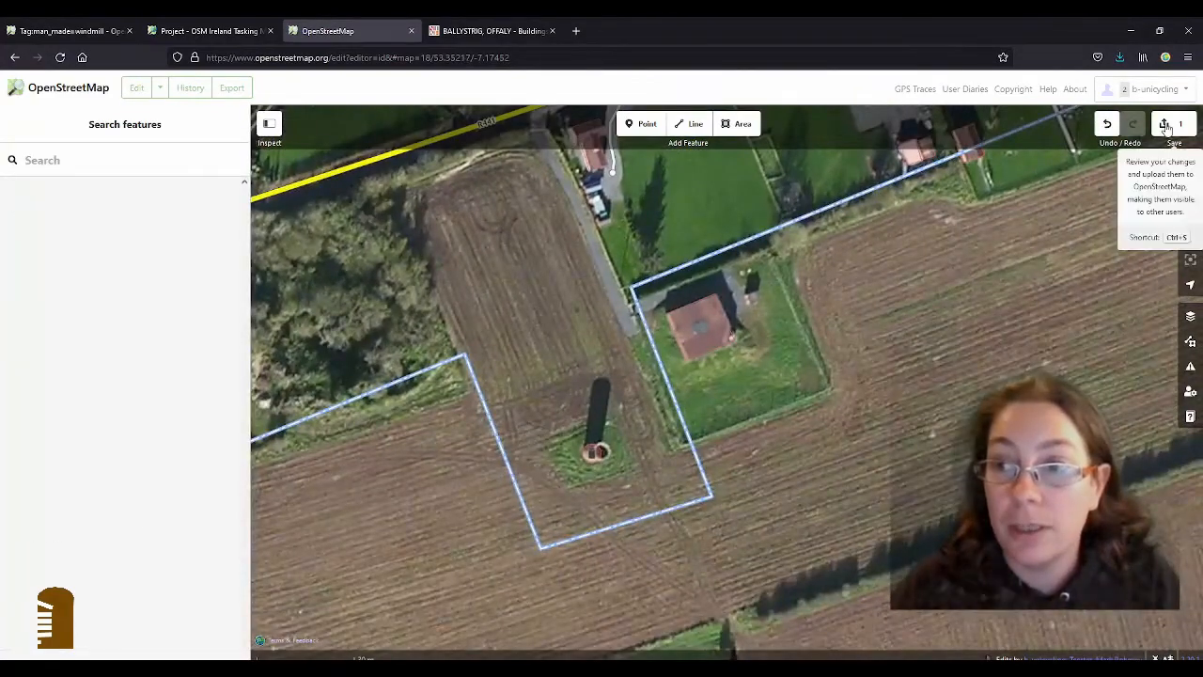
Start saving the edits and enter "added windmill ruin" as the changeset comment.
{"action": "left_click", "coordinate": [1174, 124]}
{"action": "type", "text": "added wub"}
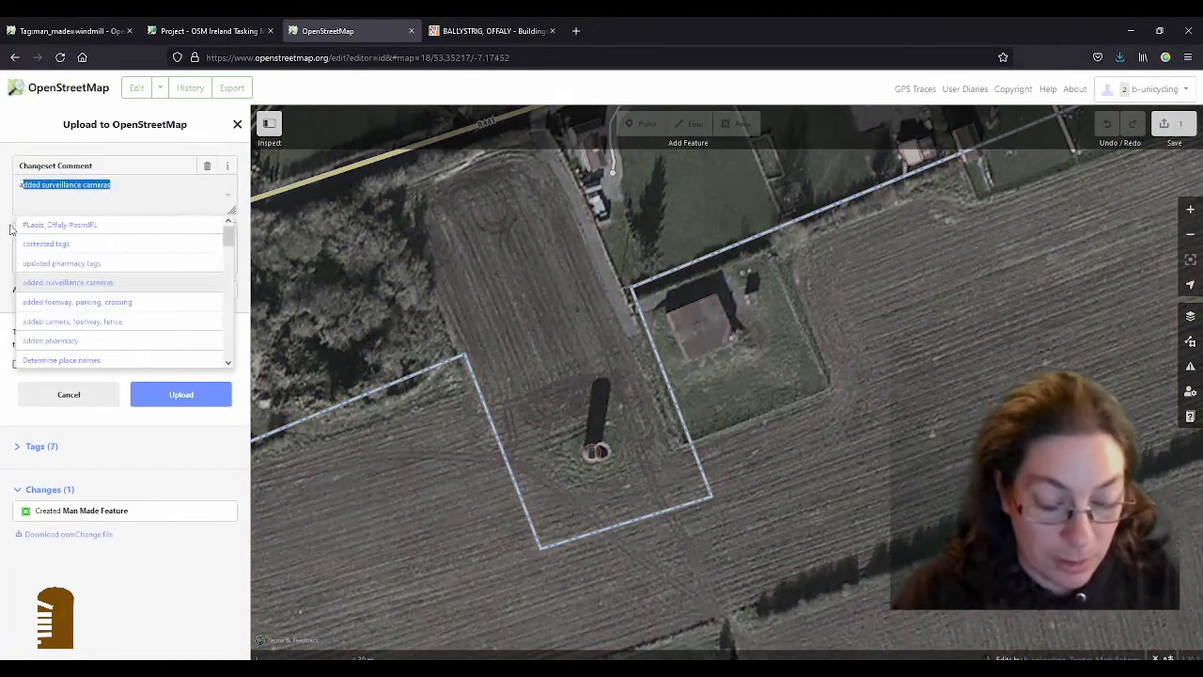
{"action": "key", "text": "BackSpace"}
{"action": "key", "text": "BackSpace"}
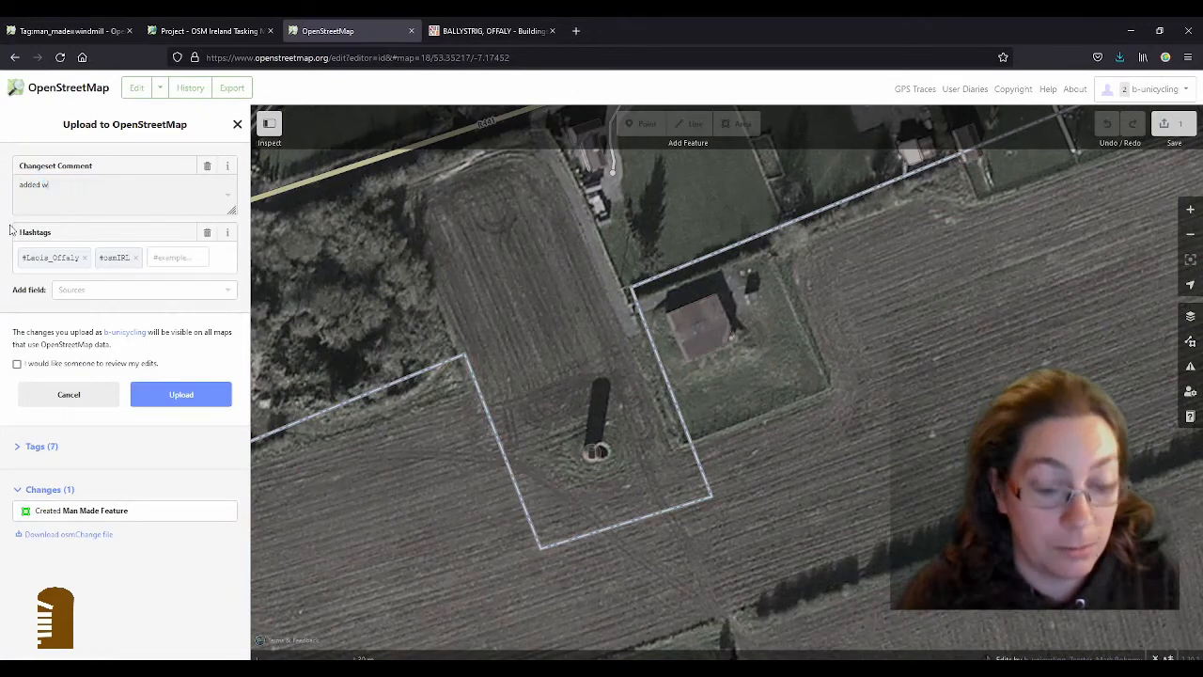
{"action": "type", "text": "indmill"}
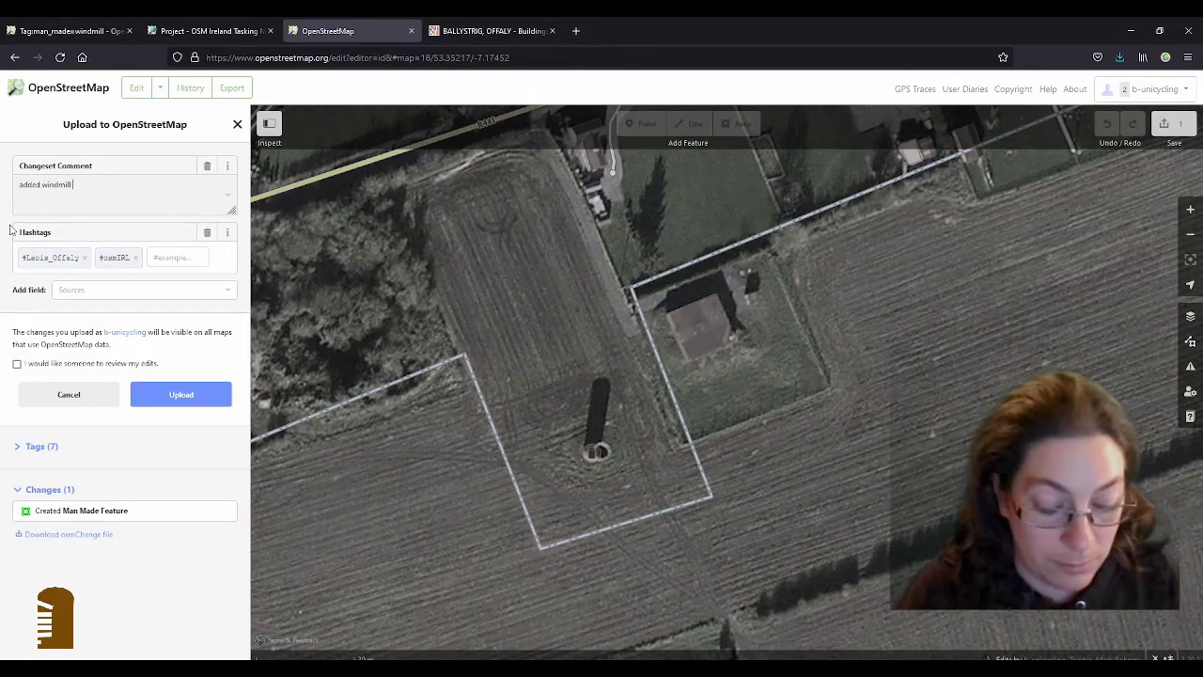
{"action": "type", "text": " ruin"}
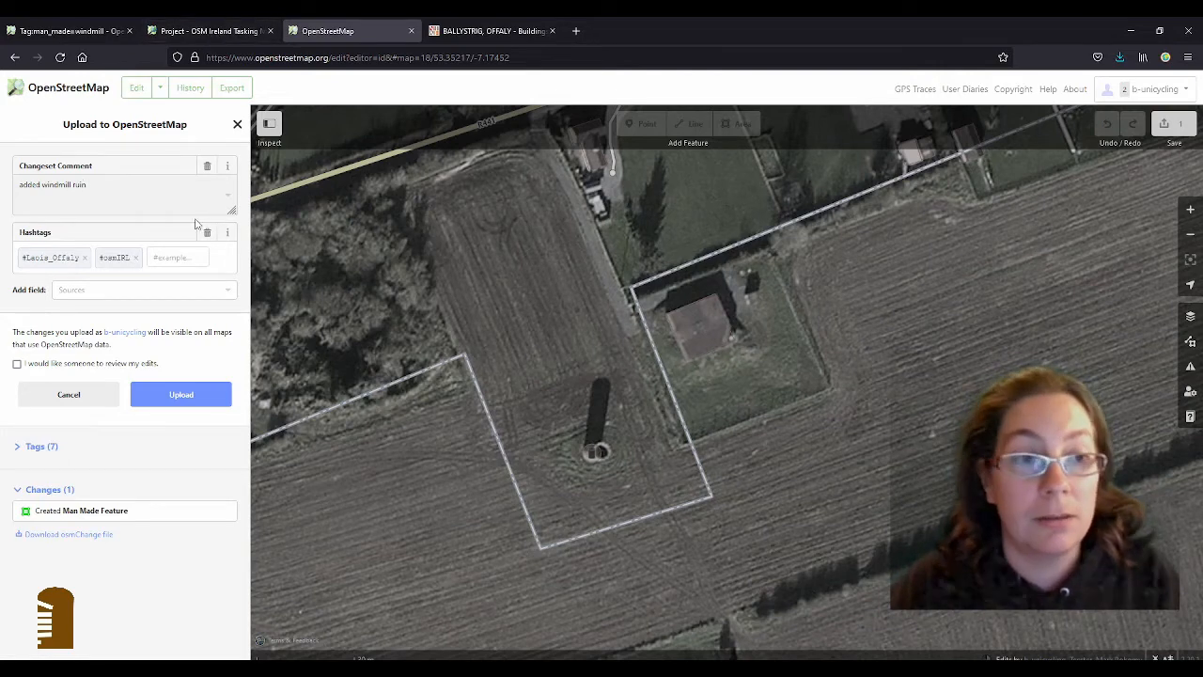
Add a Sources field with the value esri to the changeset and upload the changes to OpenStreetMap.
{"action": "left_click", "coordinate": [141, 284]}
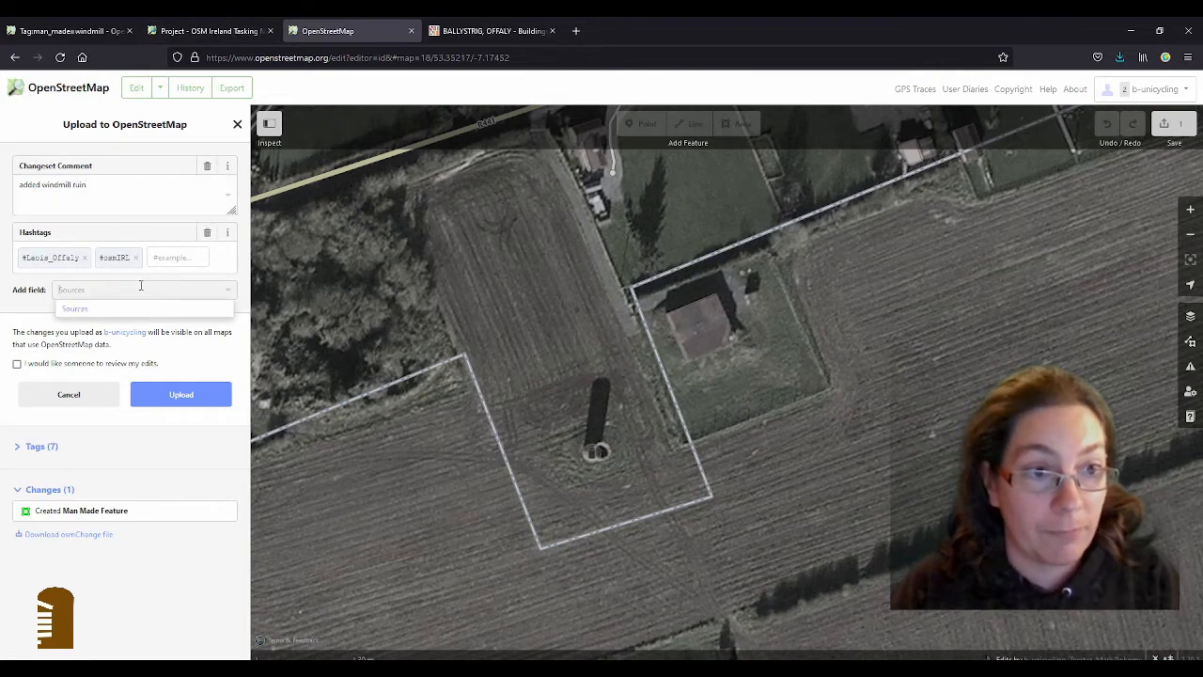
{"action": "left_click", "coordinate": [97, 309]}
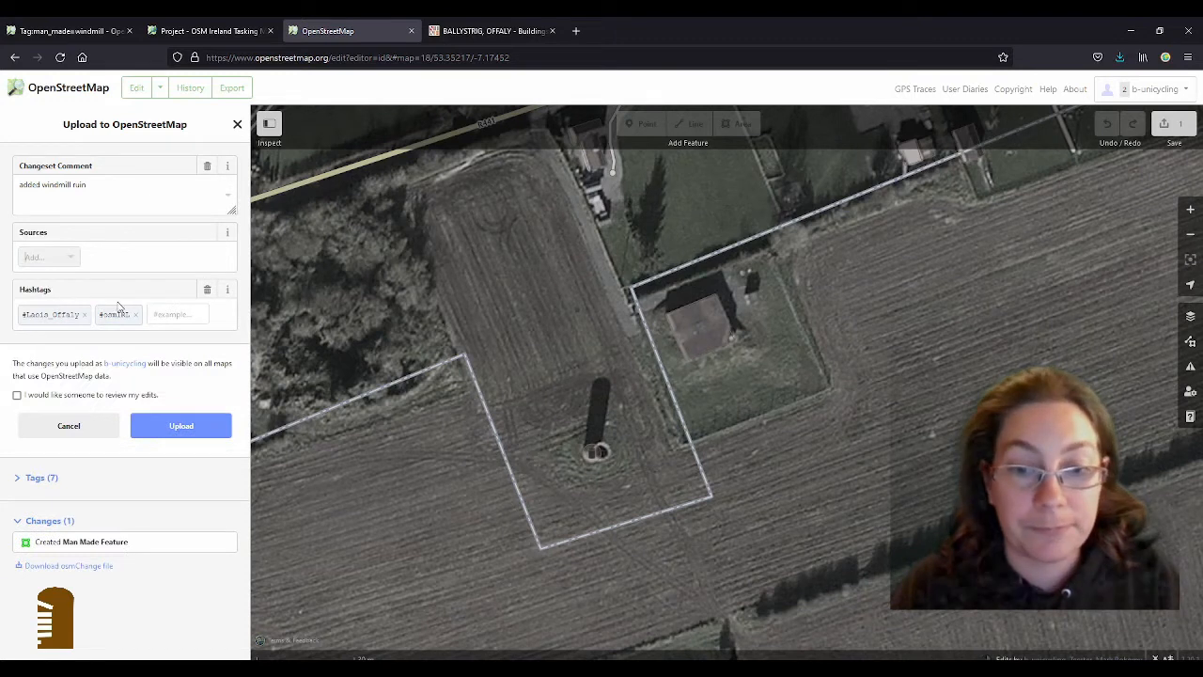
{"action": "type", "text": "esri"}
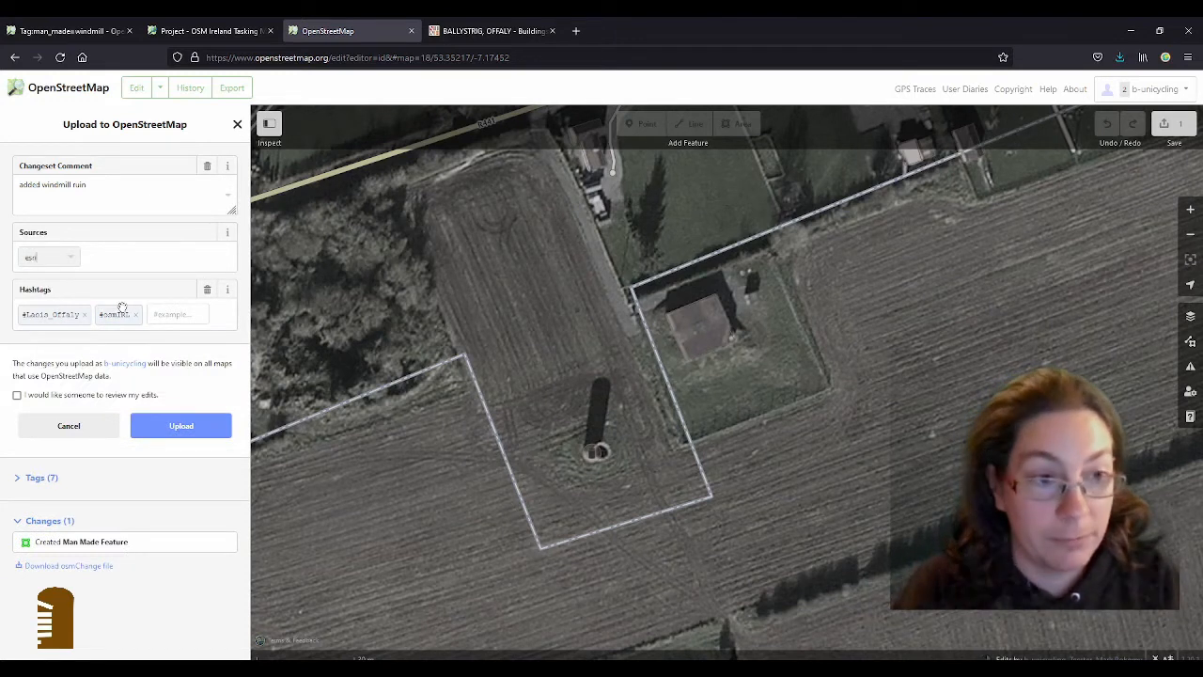
{"action": "key", "text": "Return"}
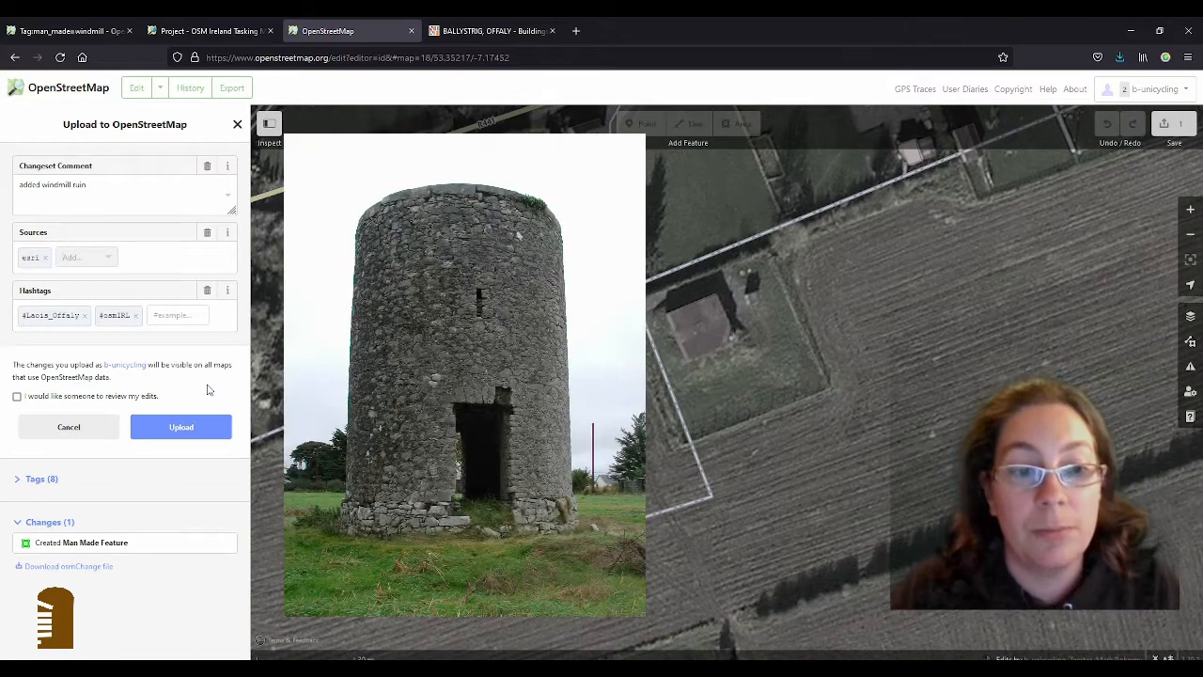
{"action": "left_click", "coordinate": [182, 429]}
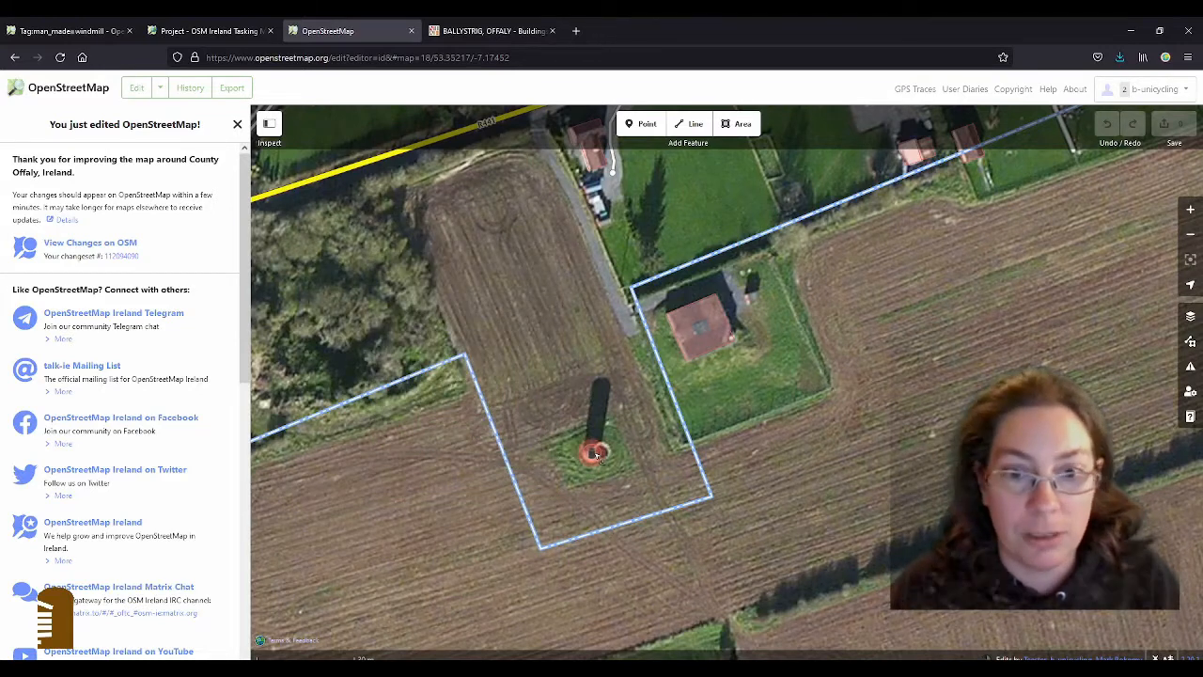
{"action": "left_click_drag", "start_coordinate": [555, 418], "coordinate": [555, 358]}
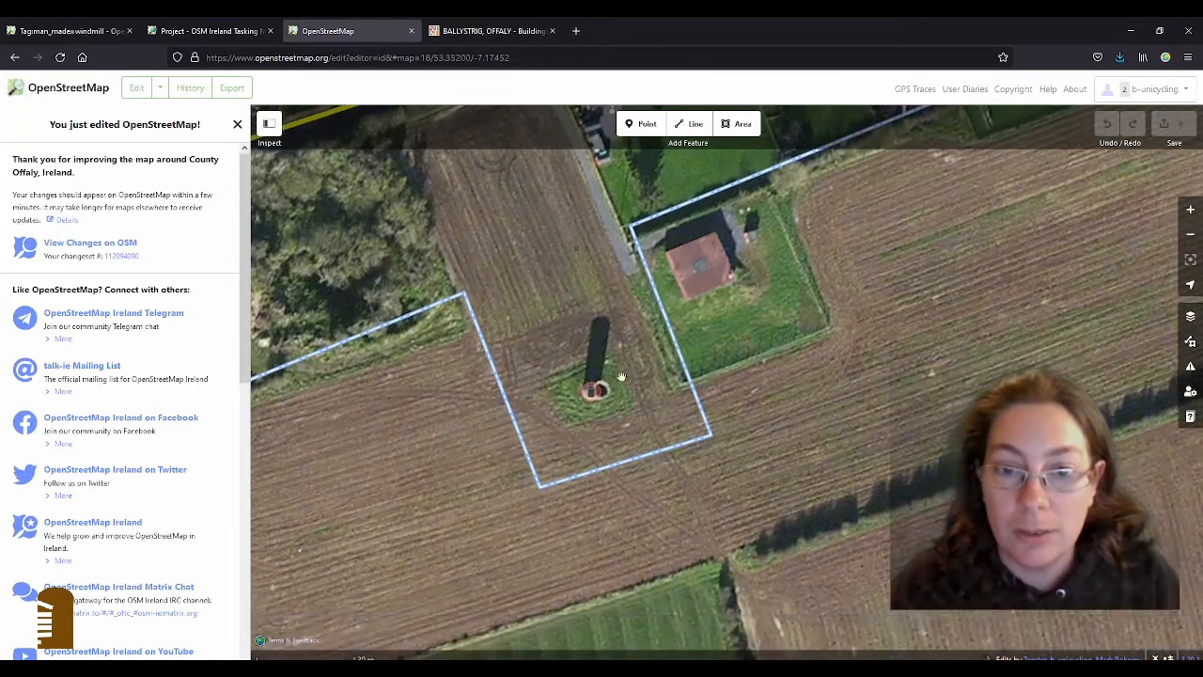